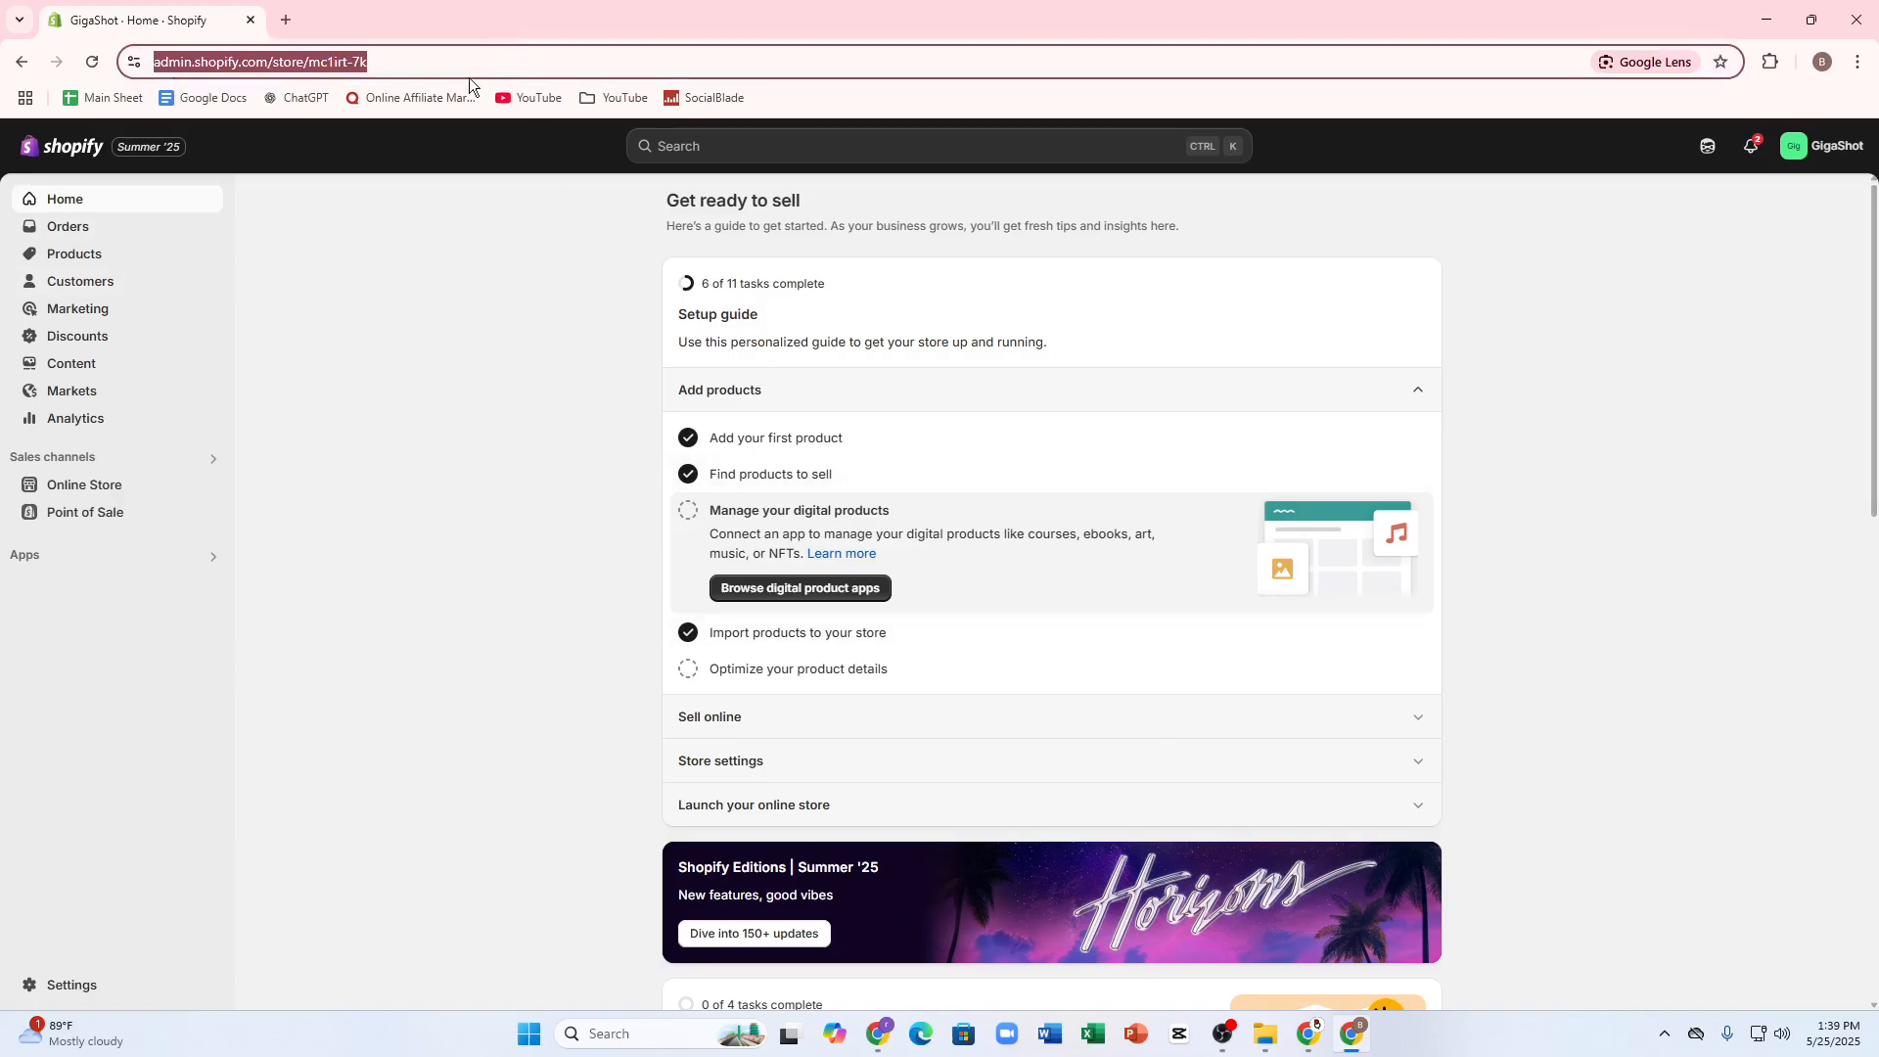
Step: Open the online store's current Dawn theme in the theme editor
left_click(391, 51)
left_click(431, 498)
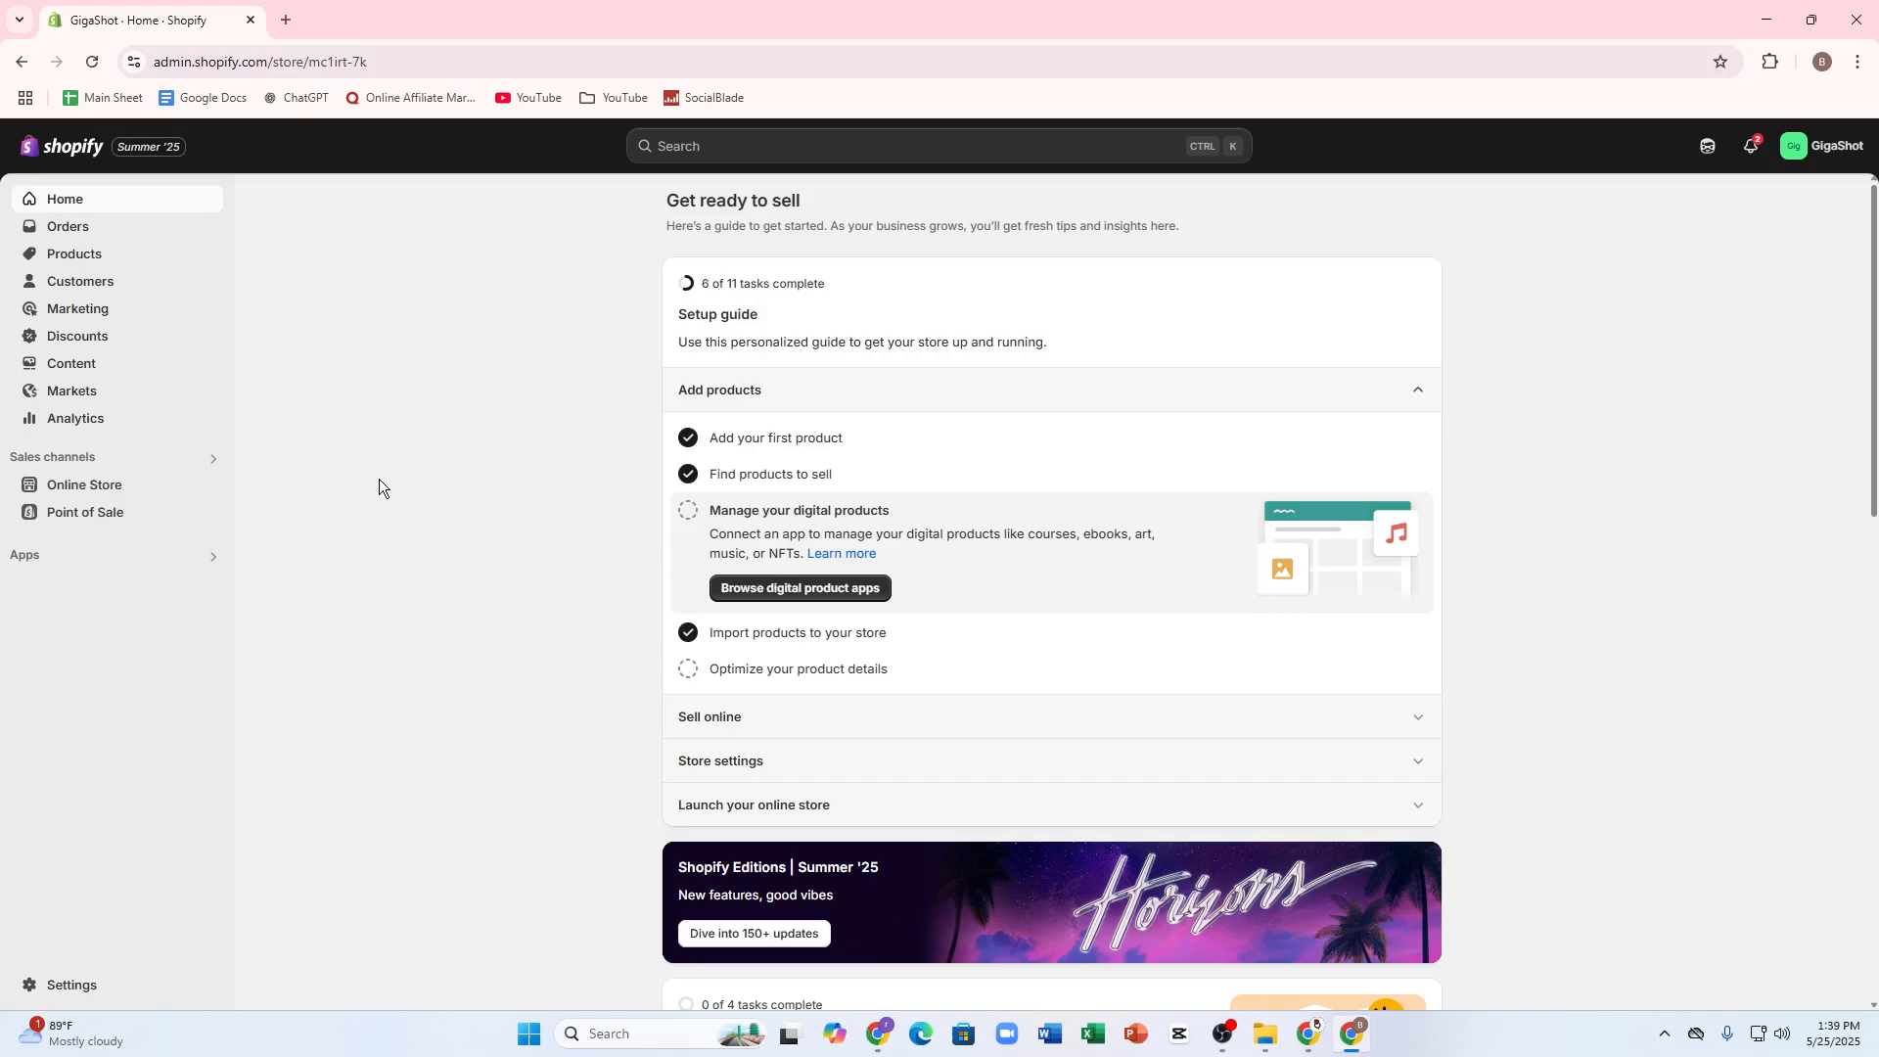
left_click(62, 490)
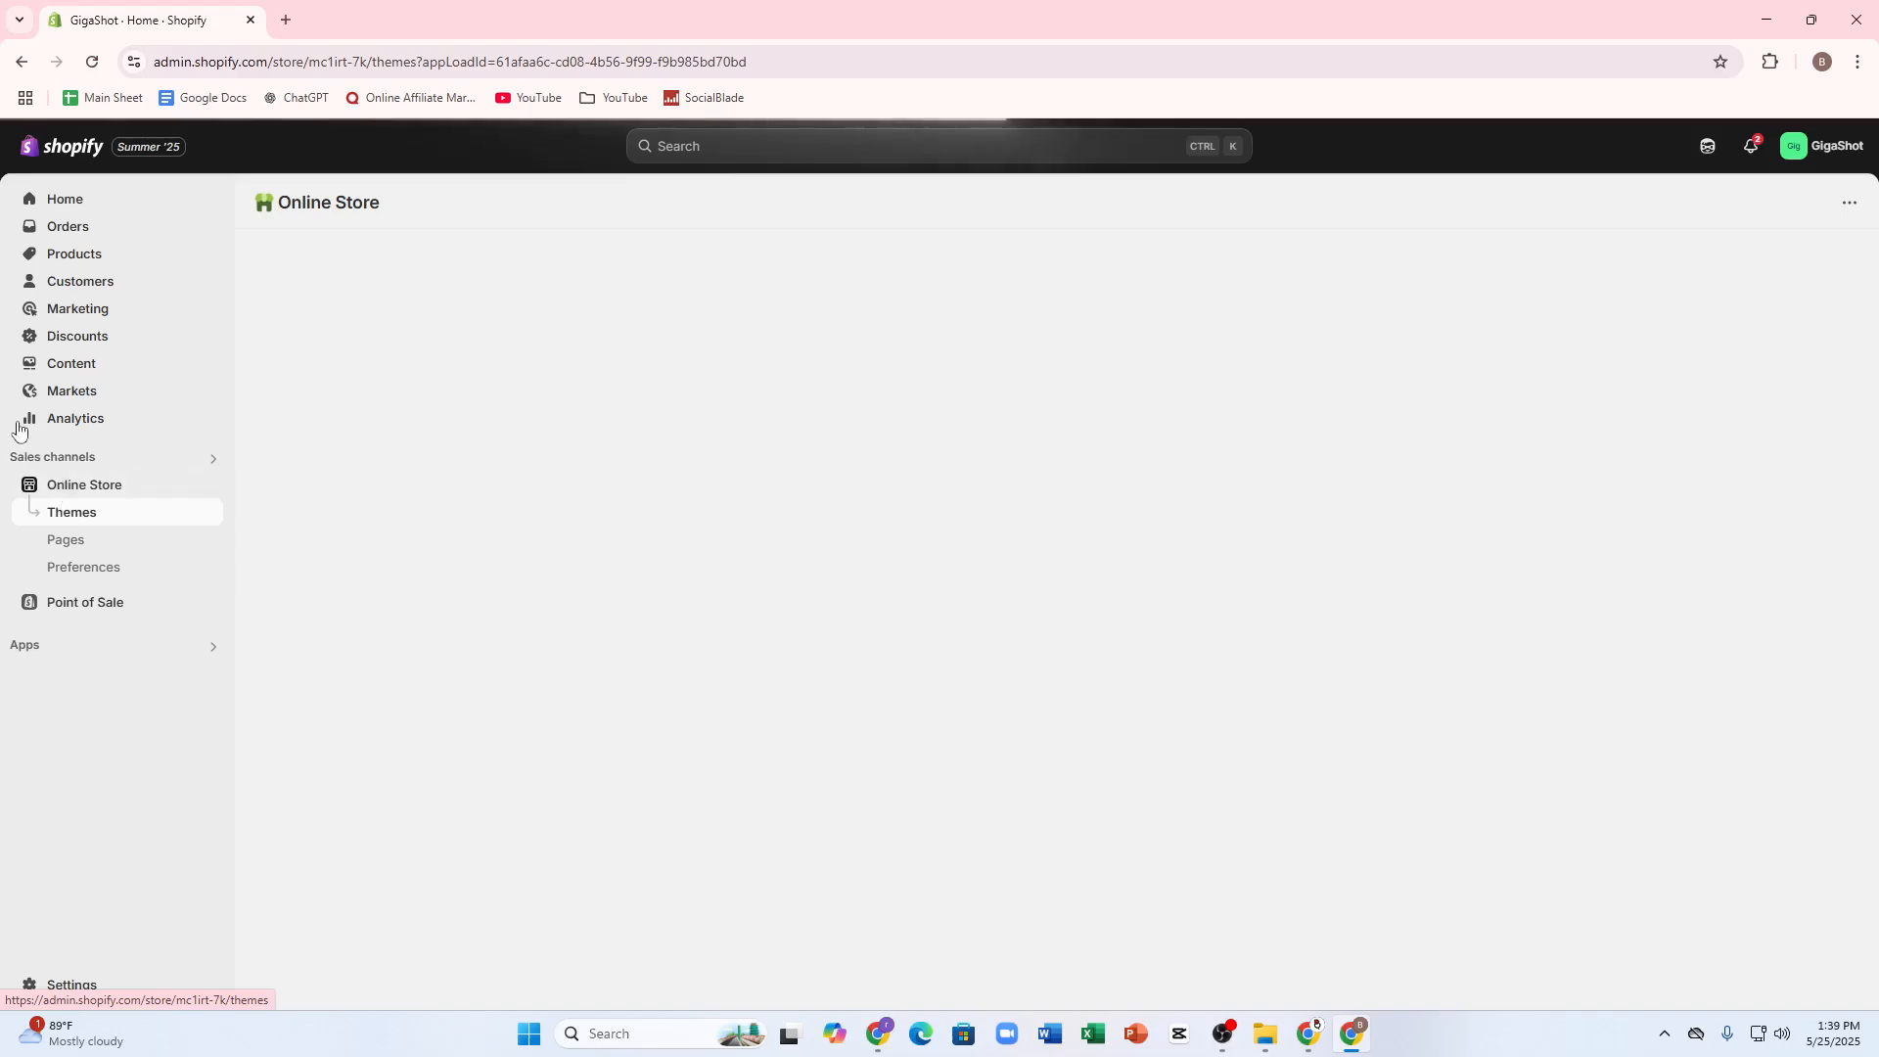
left_click(1414, 695)
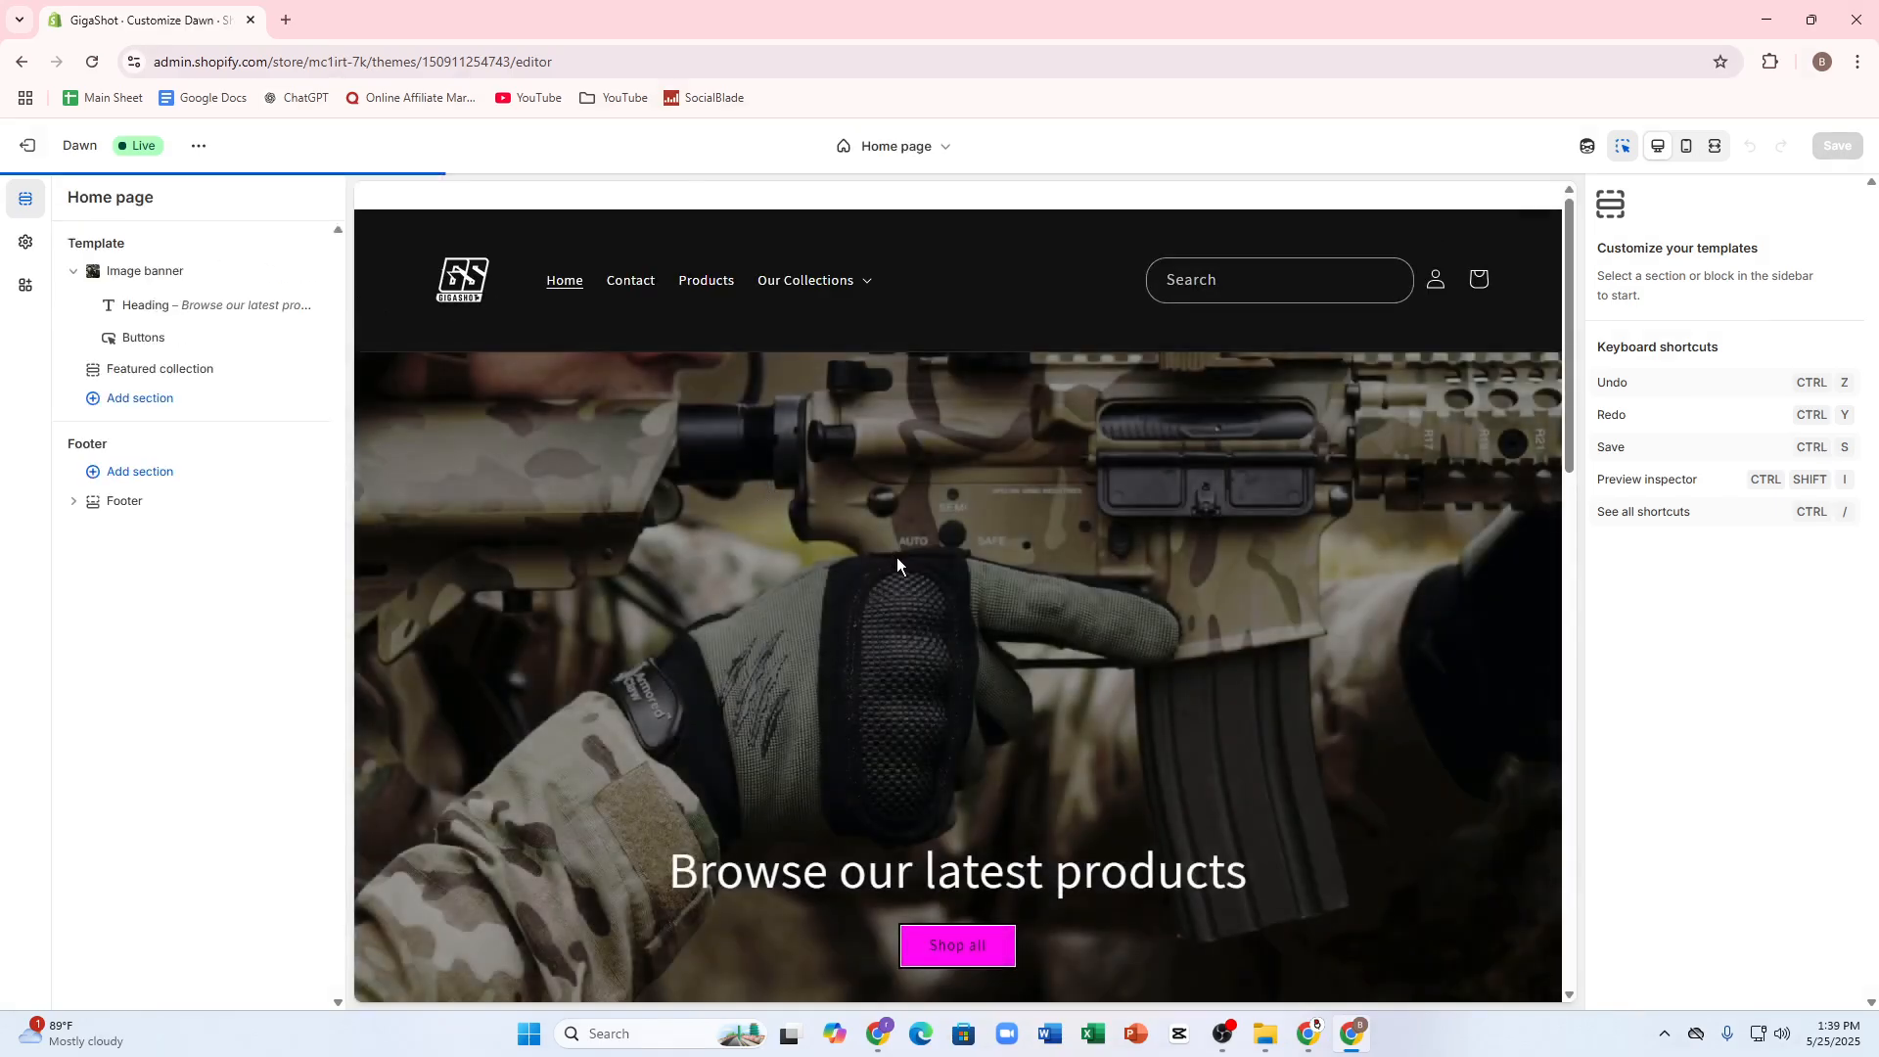
Step: Select the image banner section on the home page and dismiss the pop-ups covering the preview
left_click(896, 556)
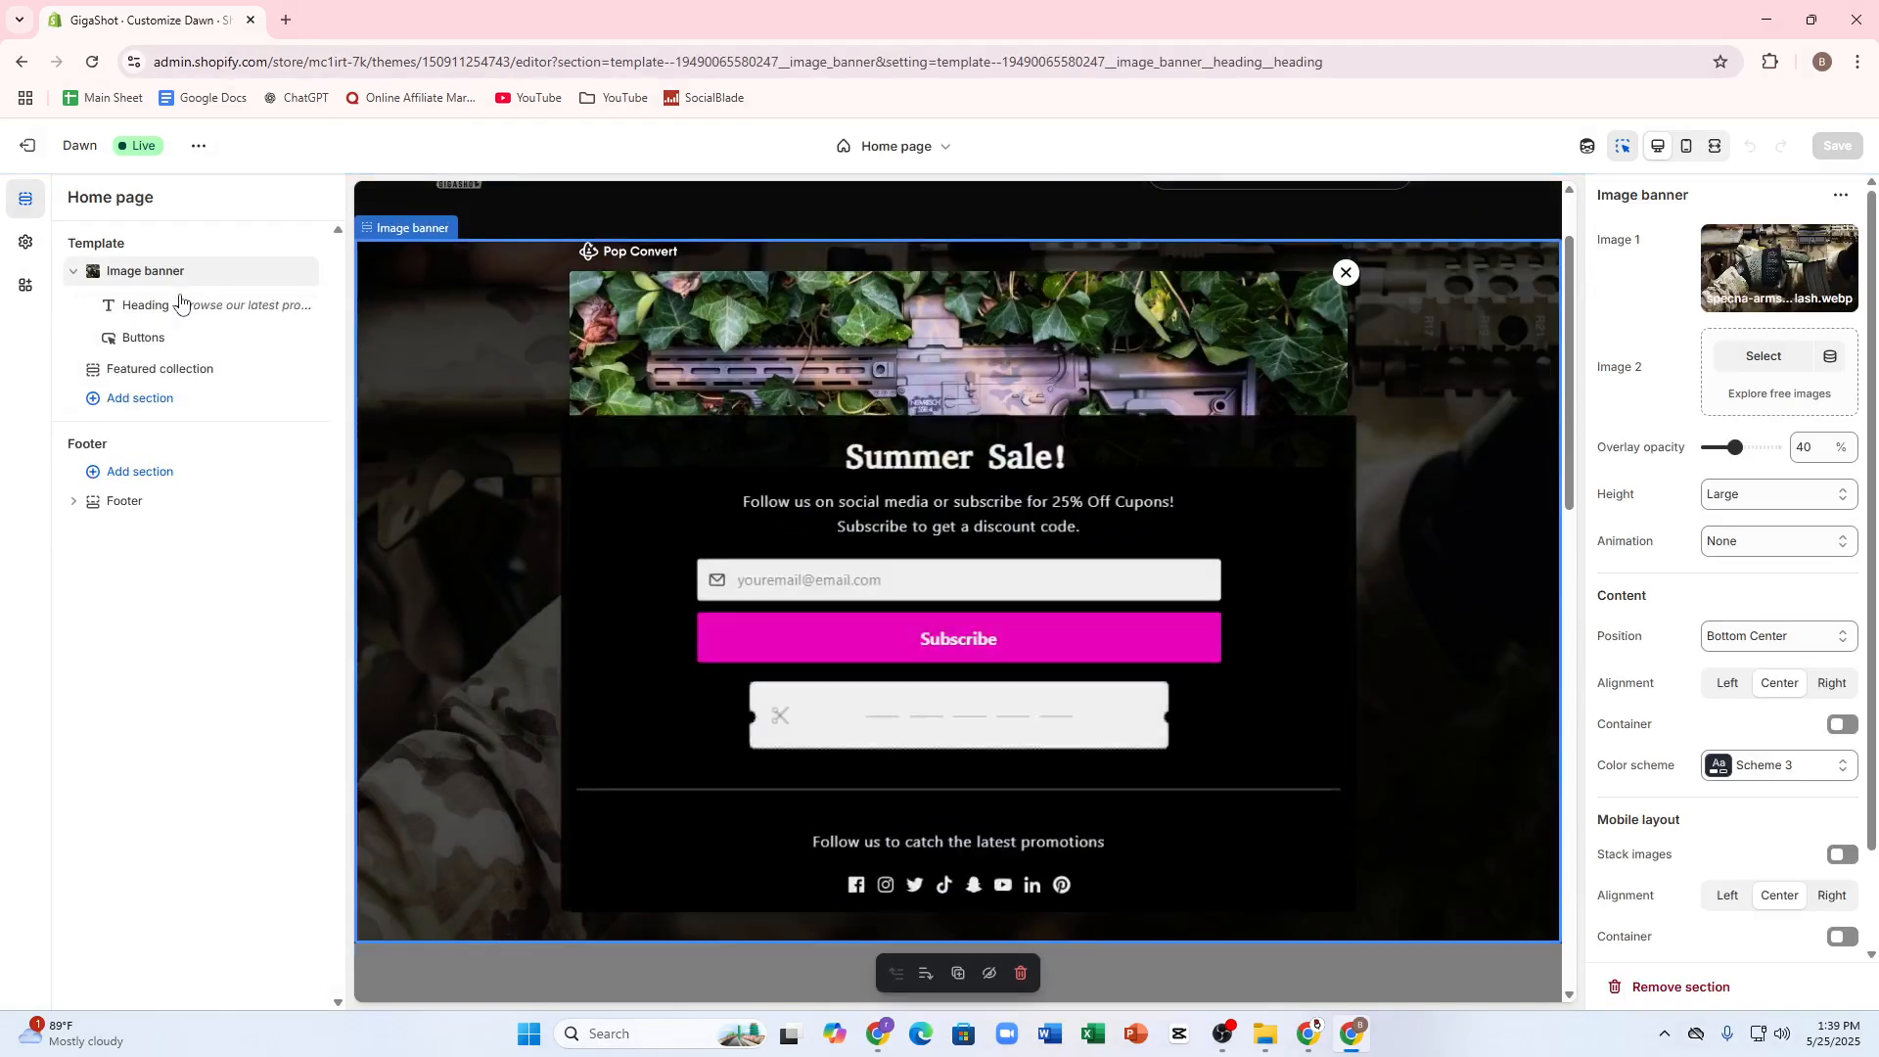
scroll(748, 532, "down", 6)
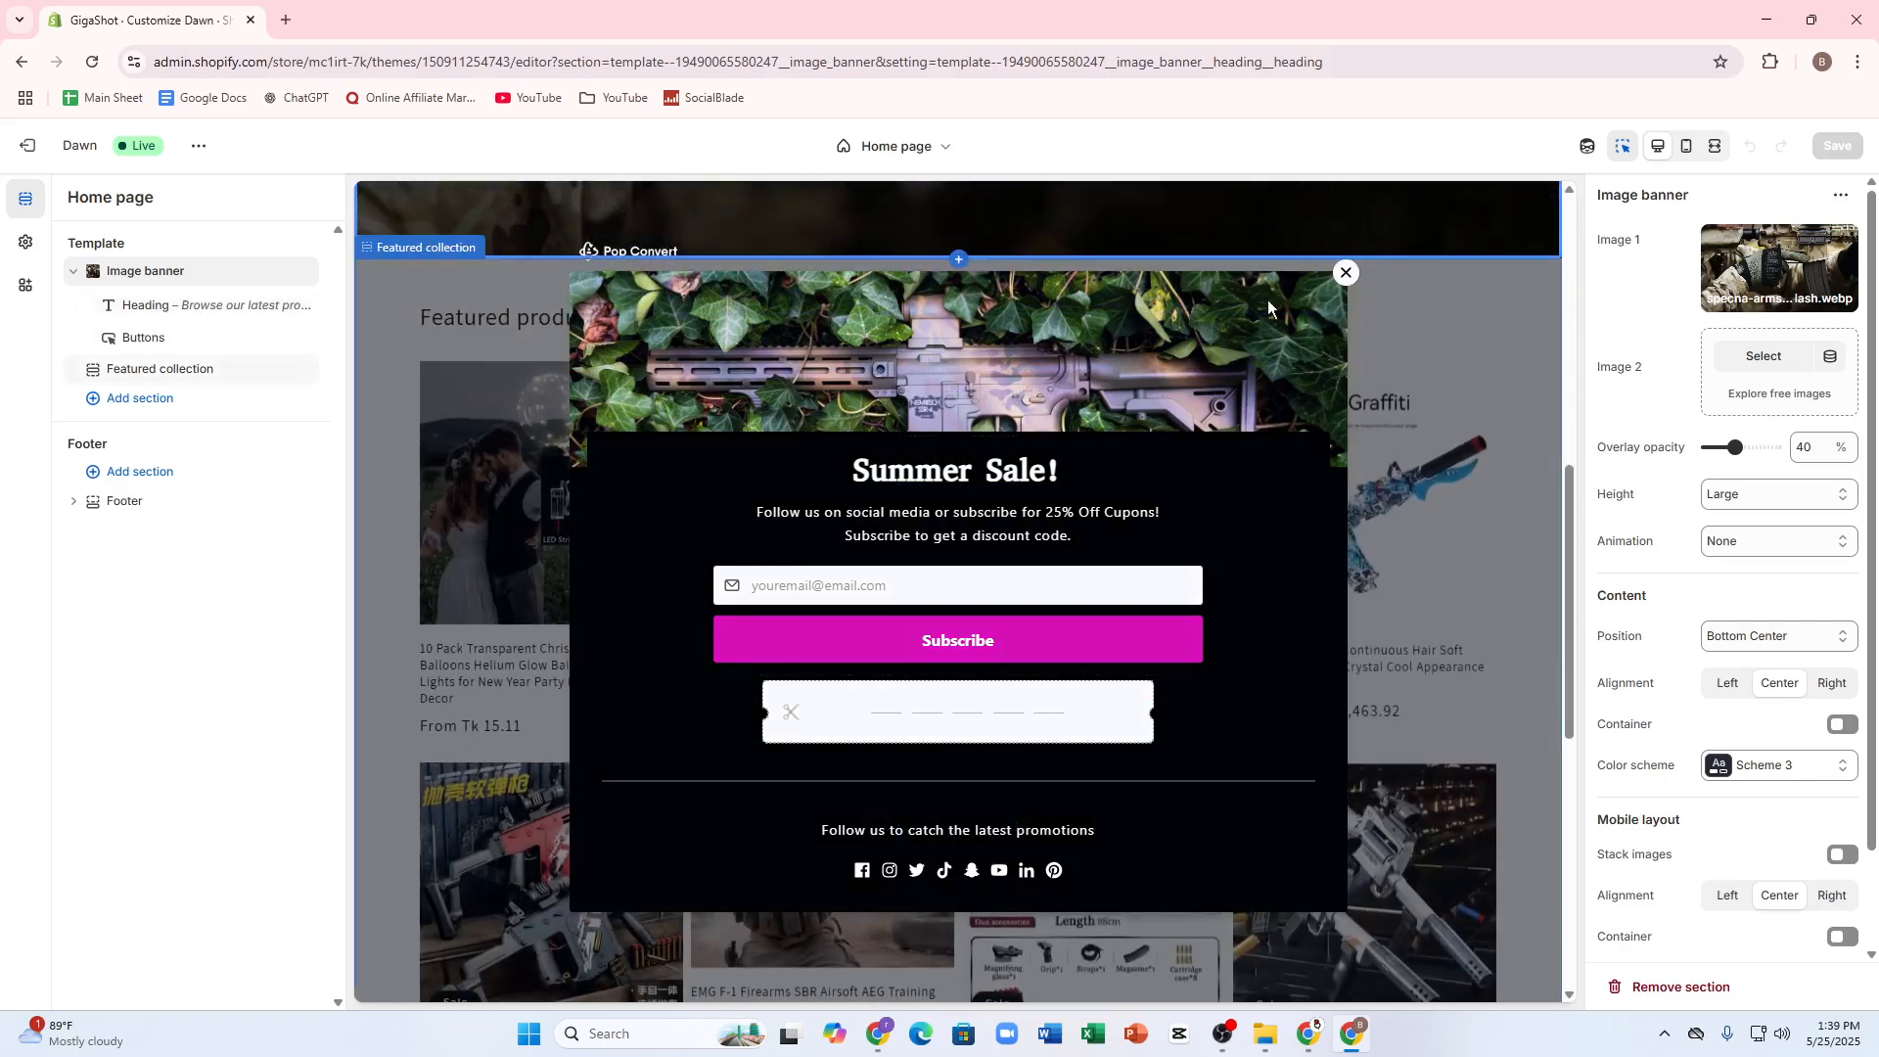
left_click(1345, 272)
scroll(961, 501, "up", 4)
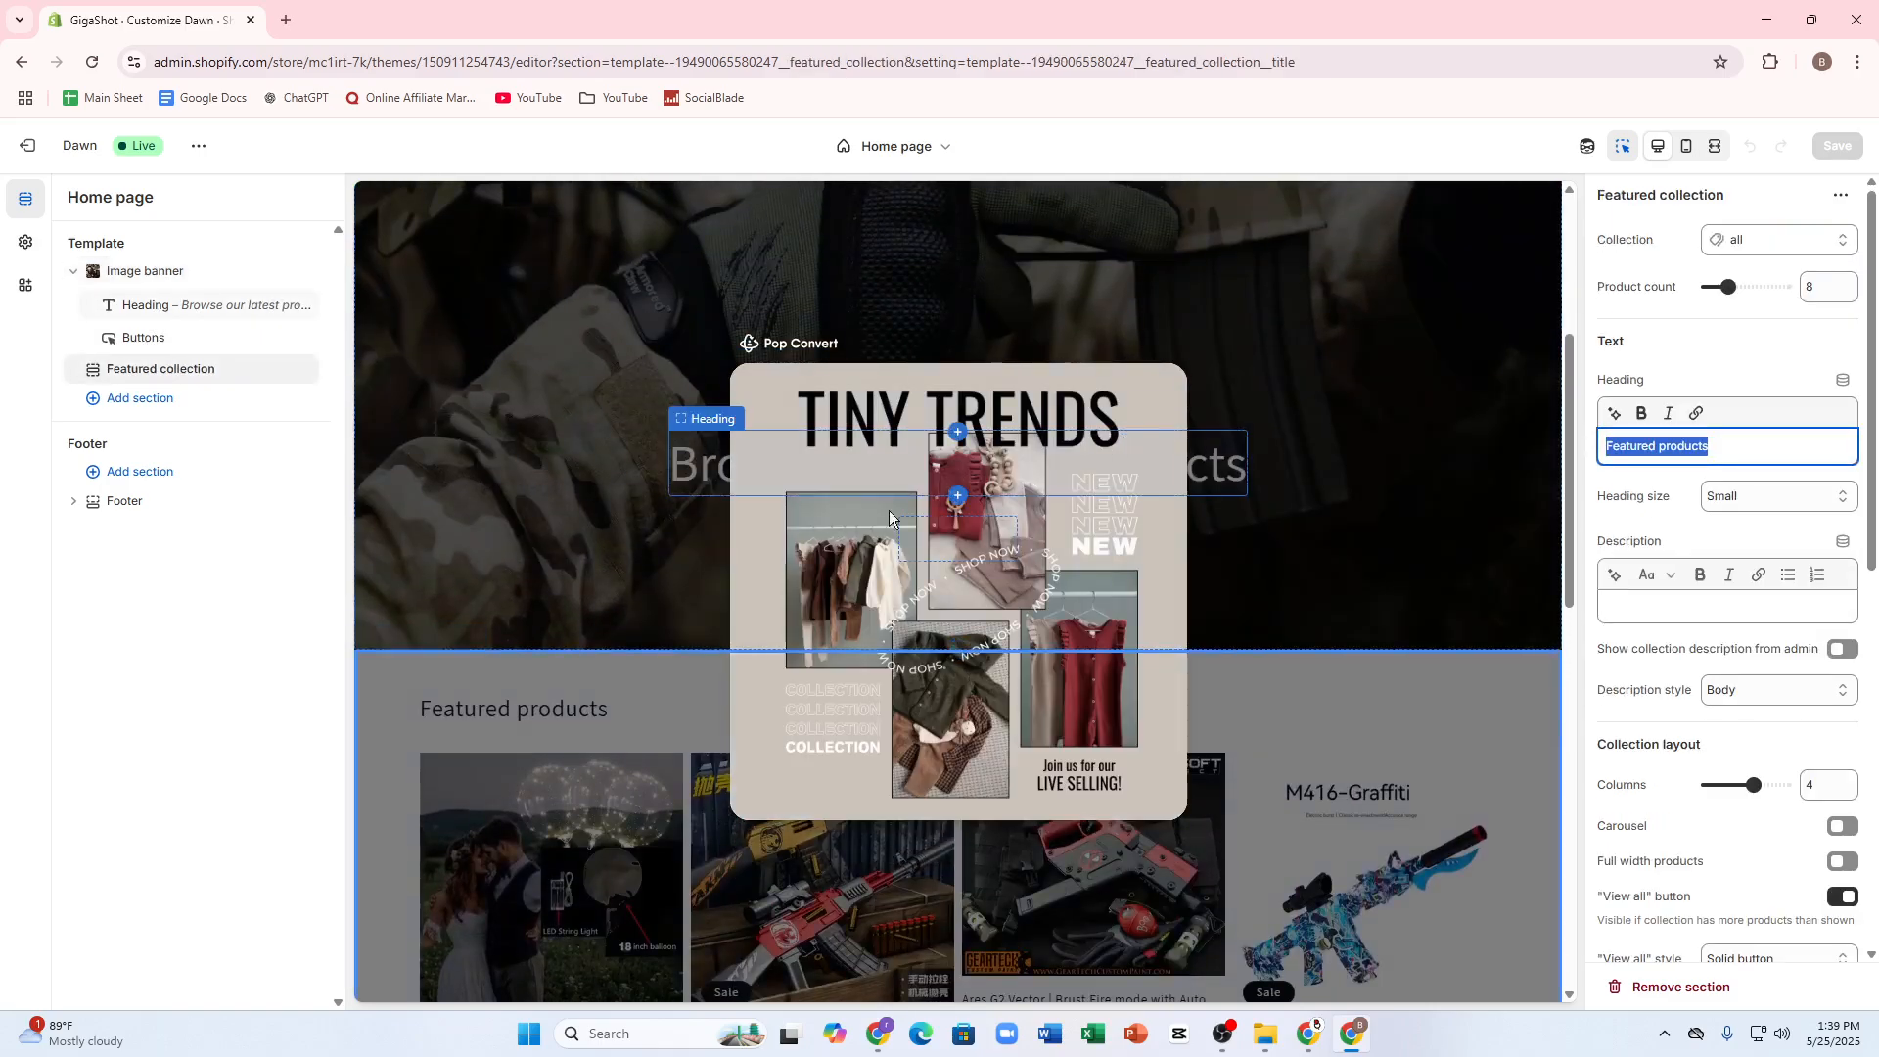
scroll(441, 496, "up", 4)
left_click(750, 599)
scroll(777, 513, "down", 1)
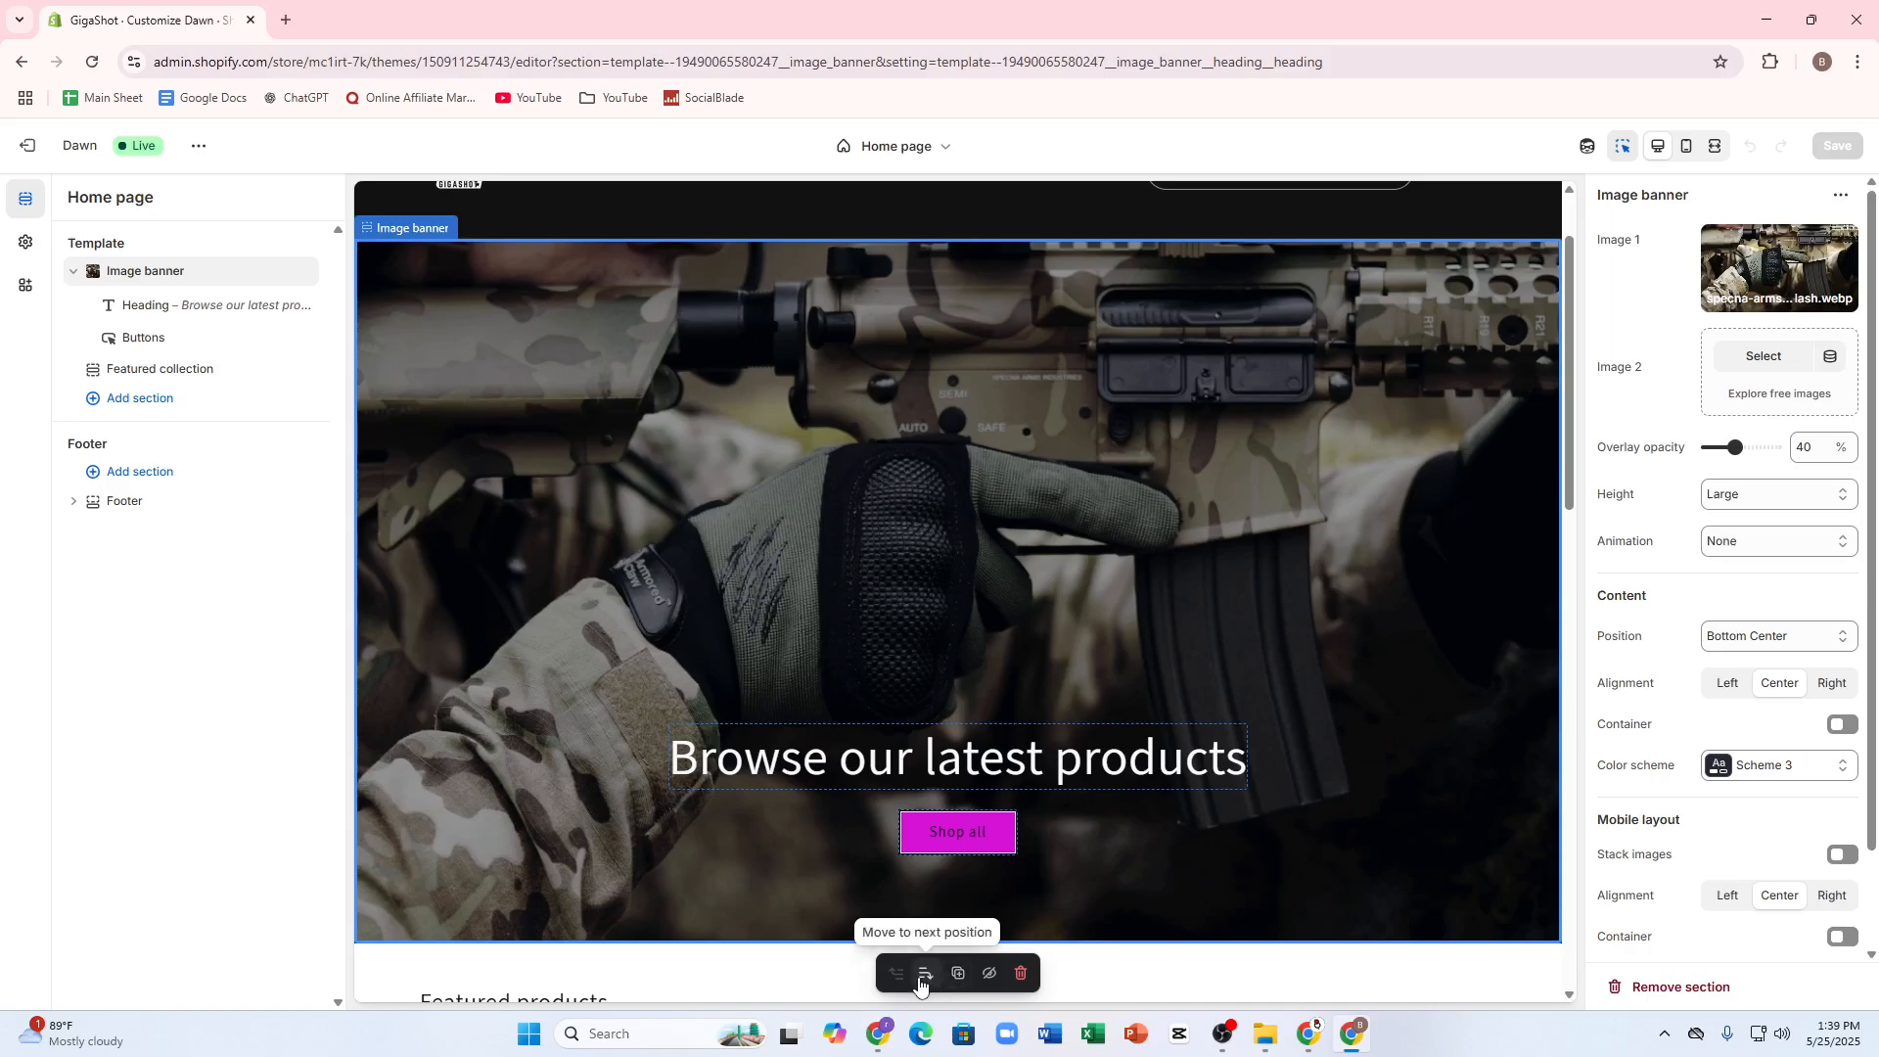
Step: Try hiding the image banner section, undo that, and check its heading block before reselecting the banner
left_click(988, 975)
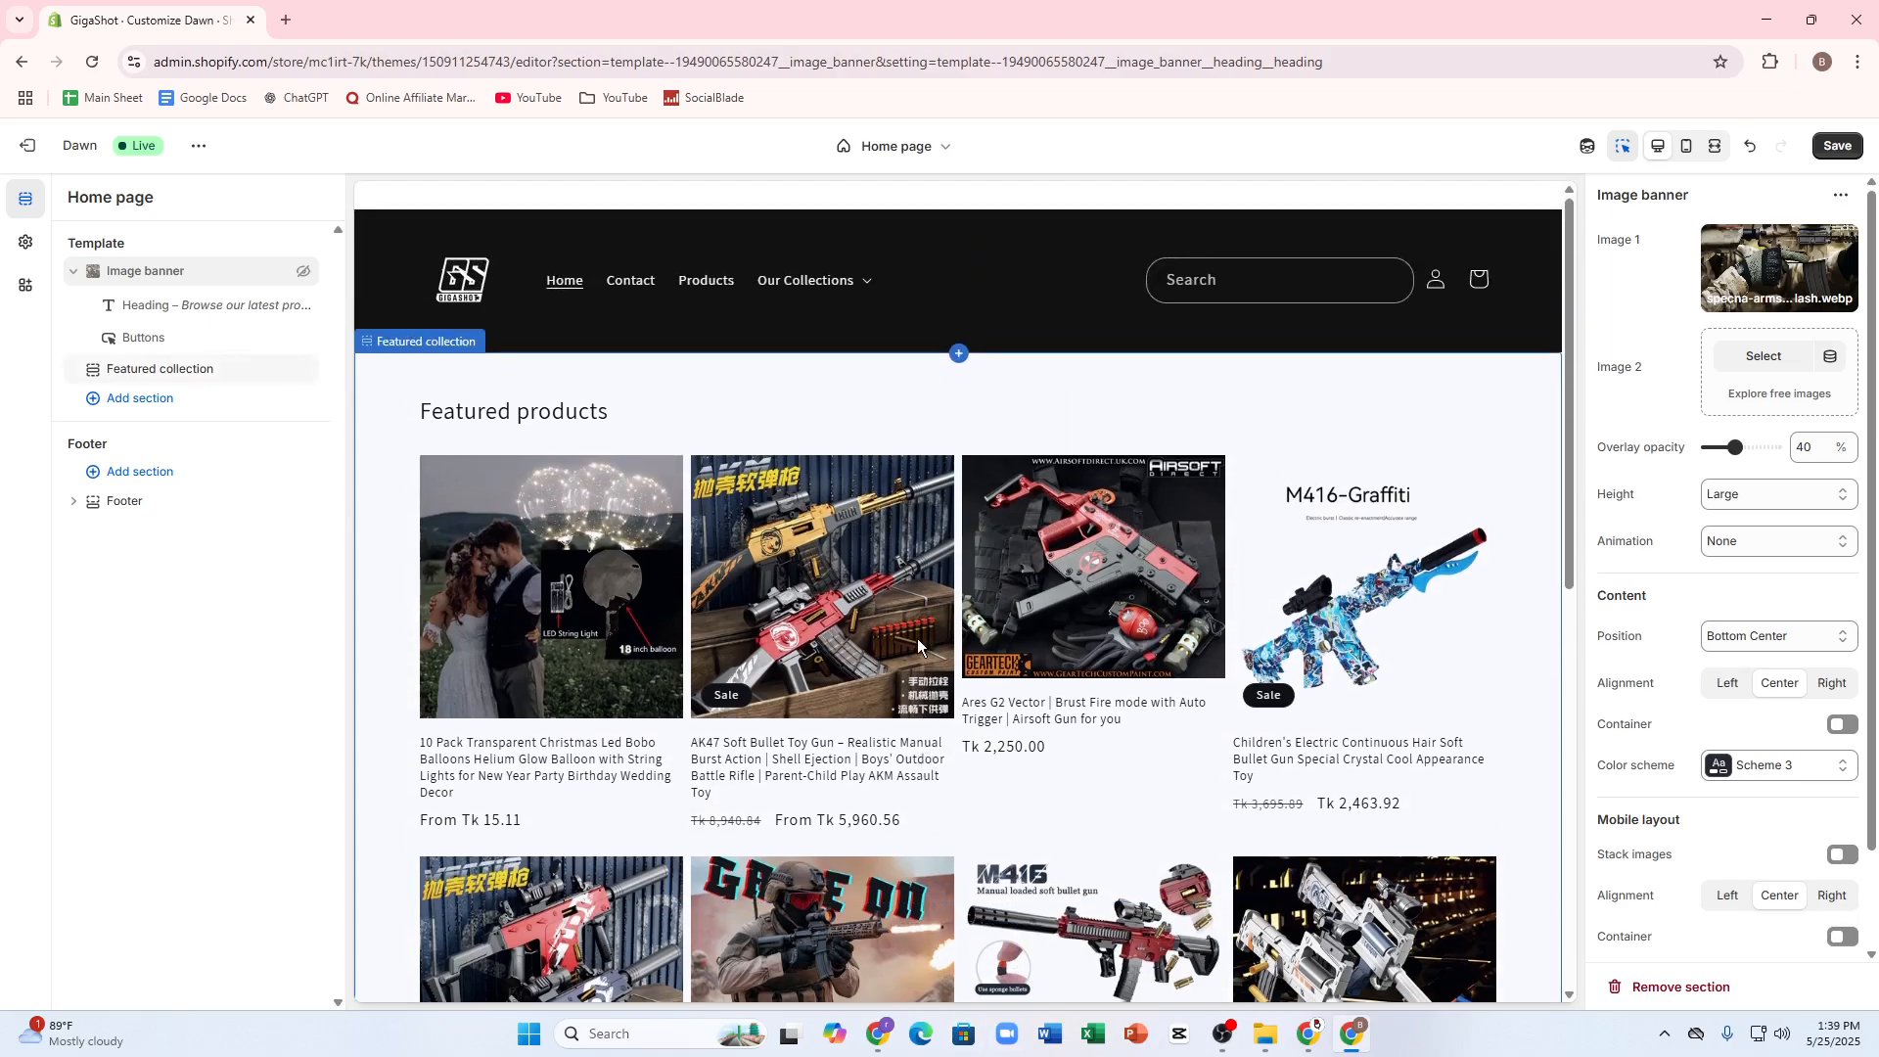
key("ctrl+z")
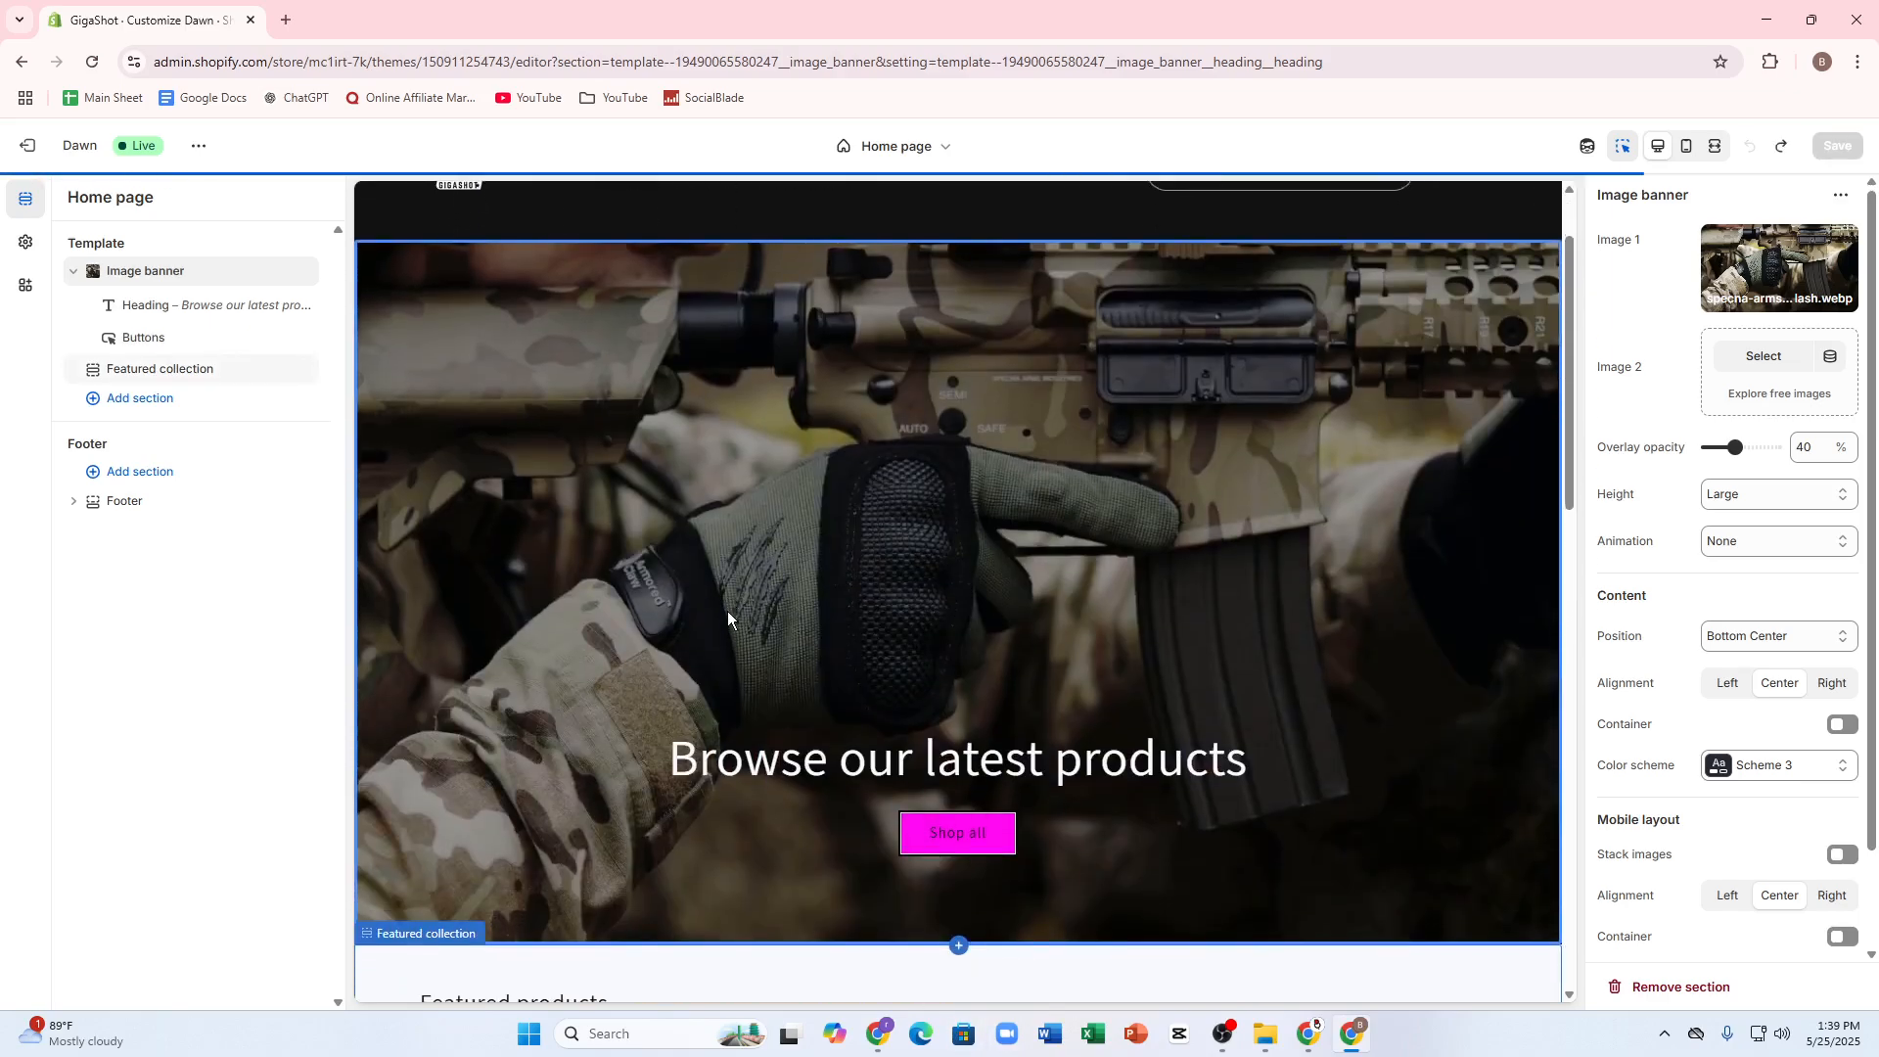
left_click(161, 306)
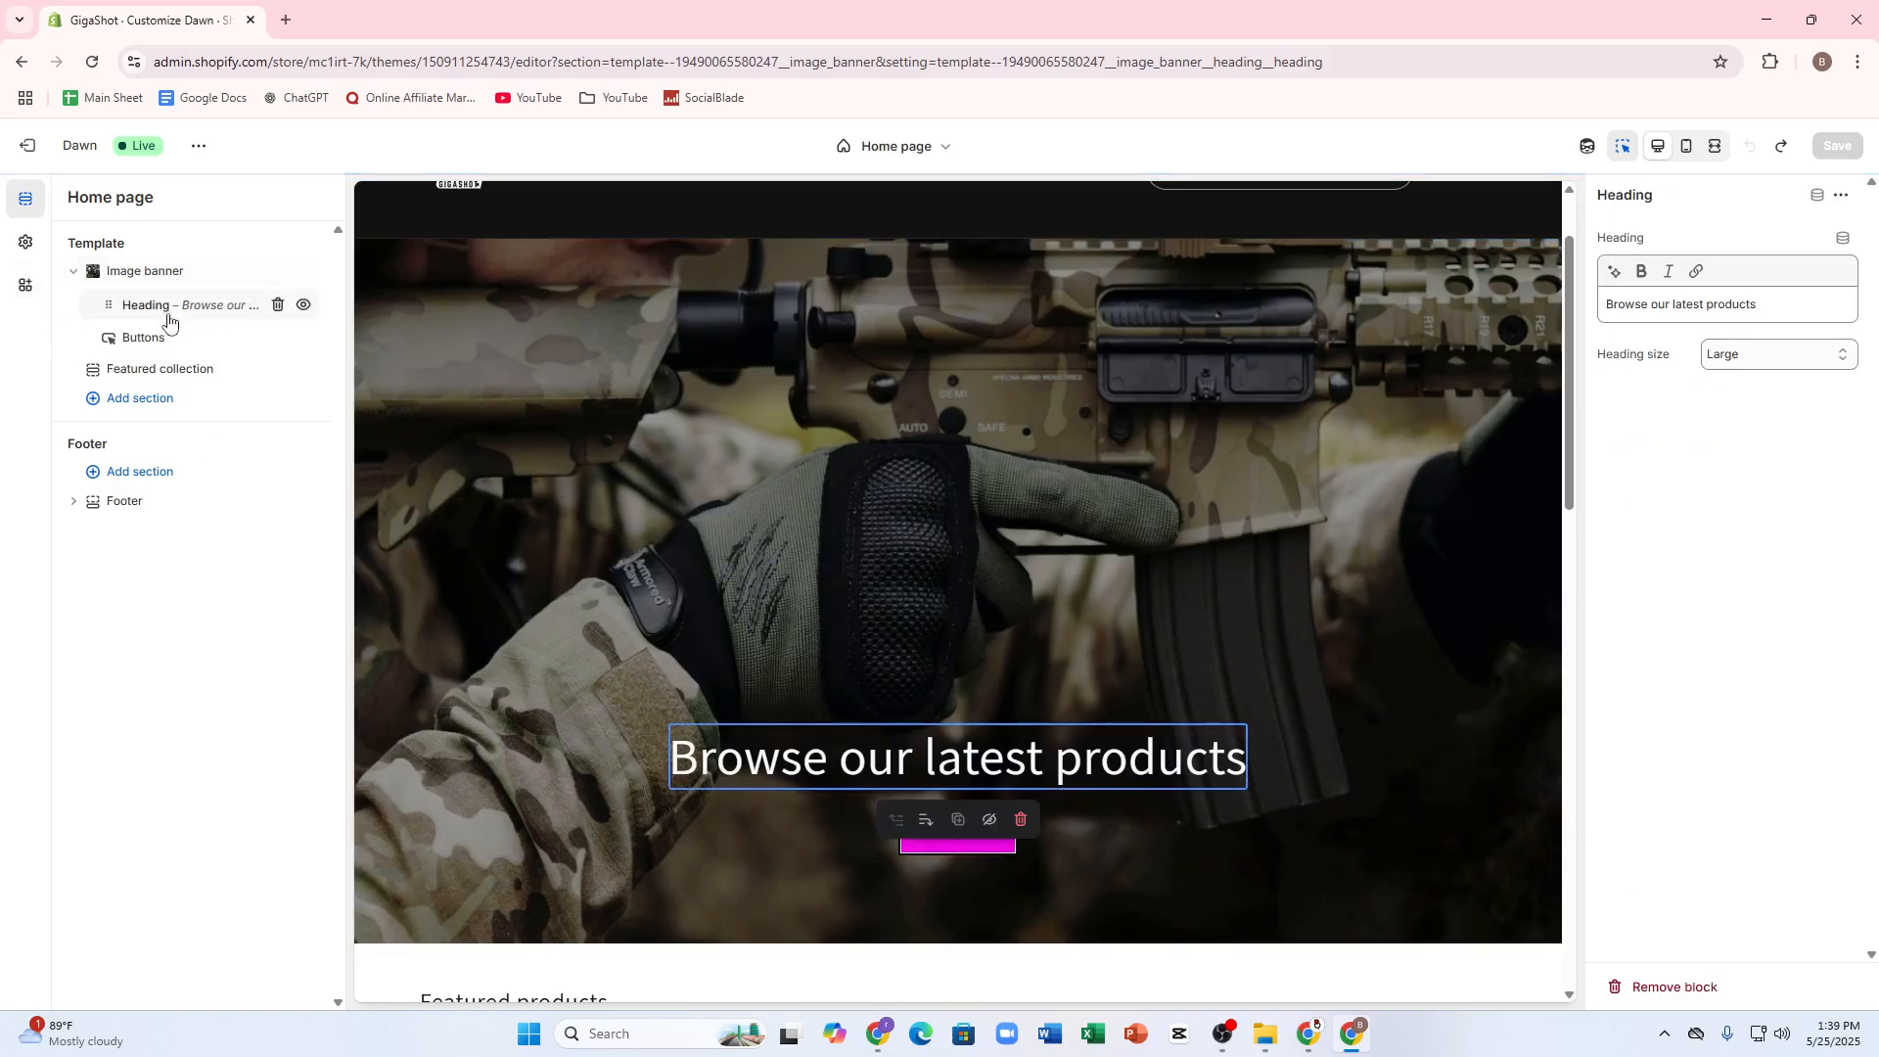
left_click(112, 273)
left_click_drag(96, 275, 93, 284)
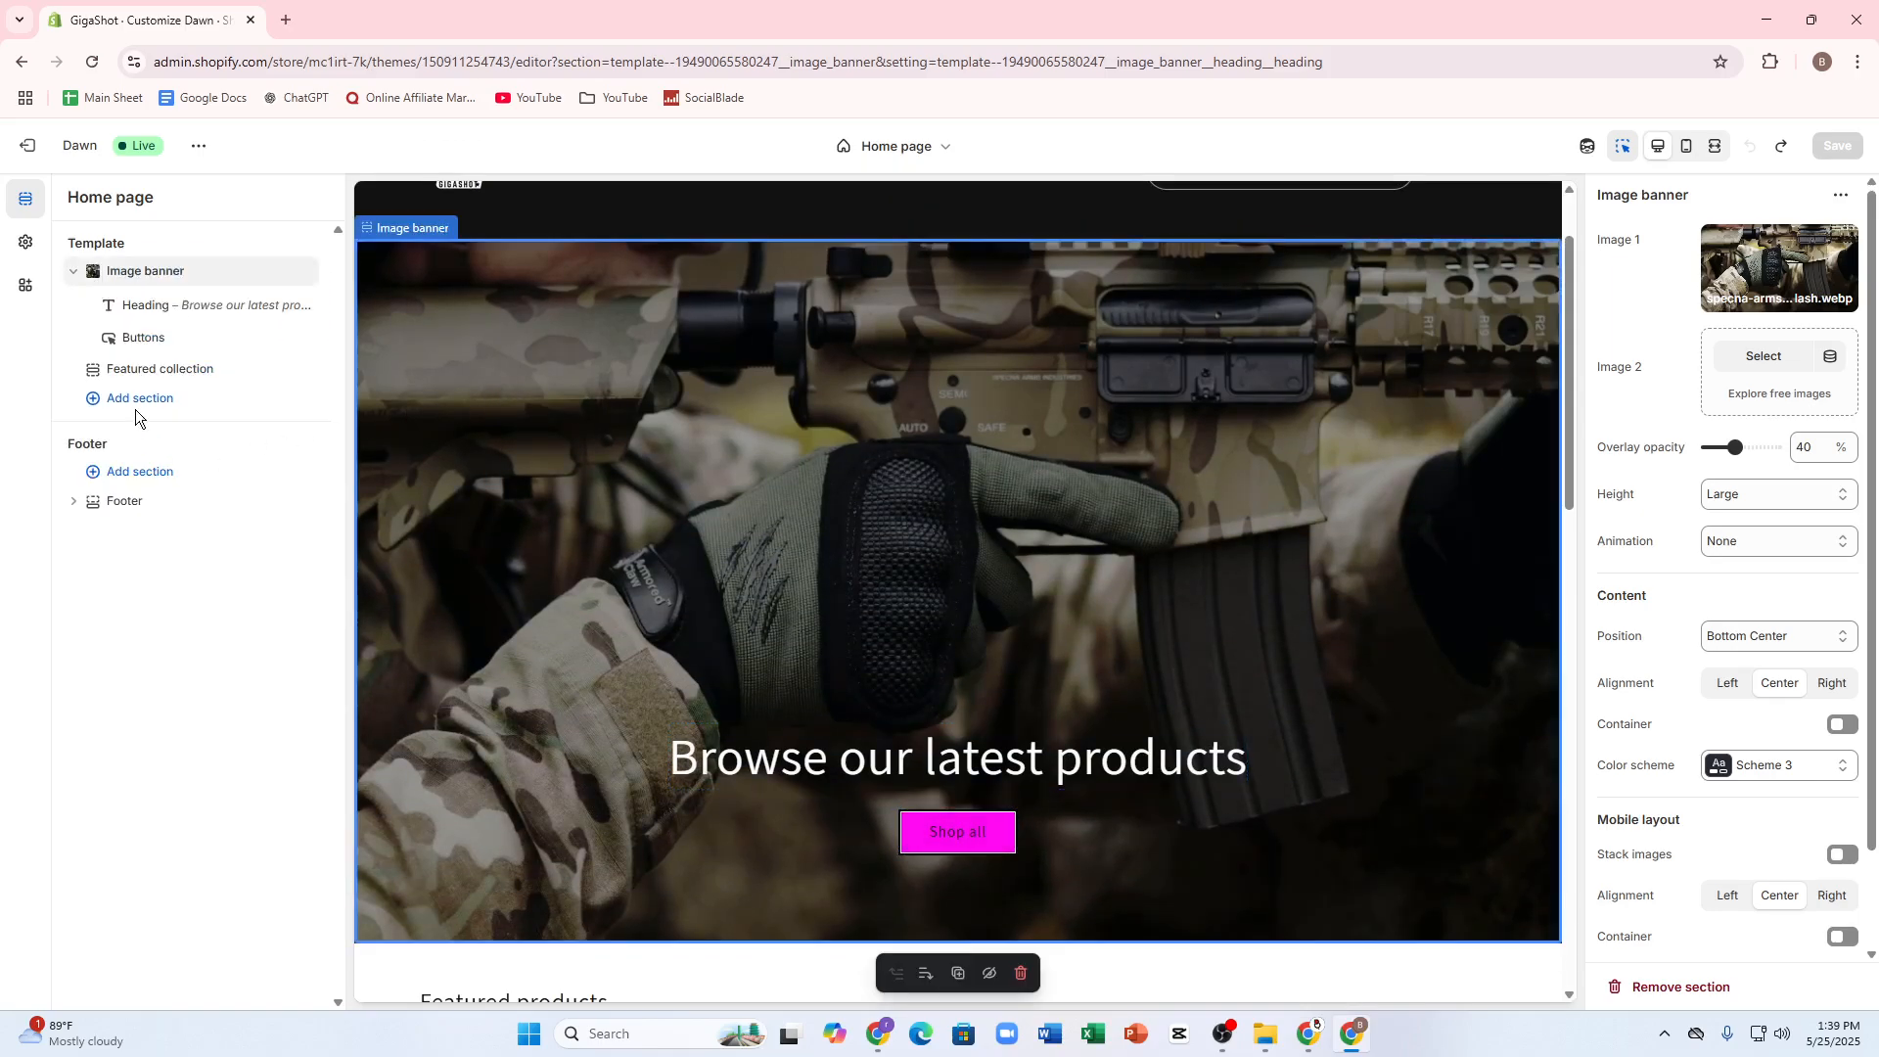
Step: Search the online store's templates and pages for "image" and close the search
left_click(890, 156)
left_click(824, 193)
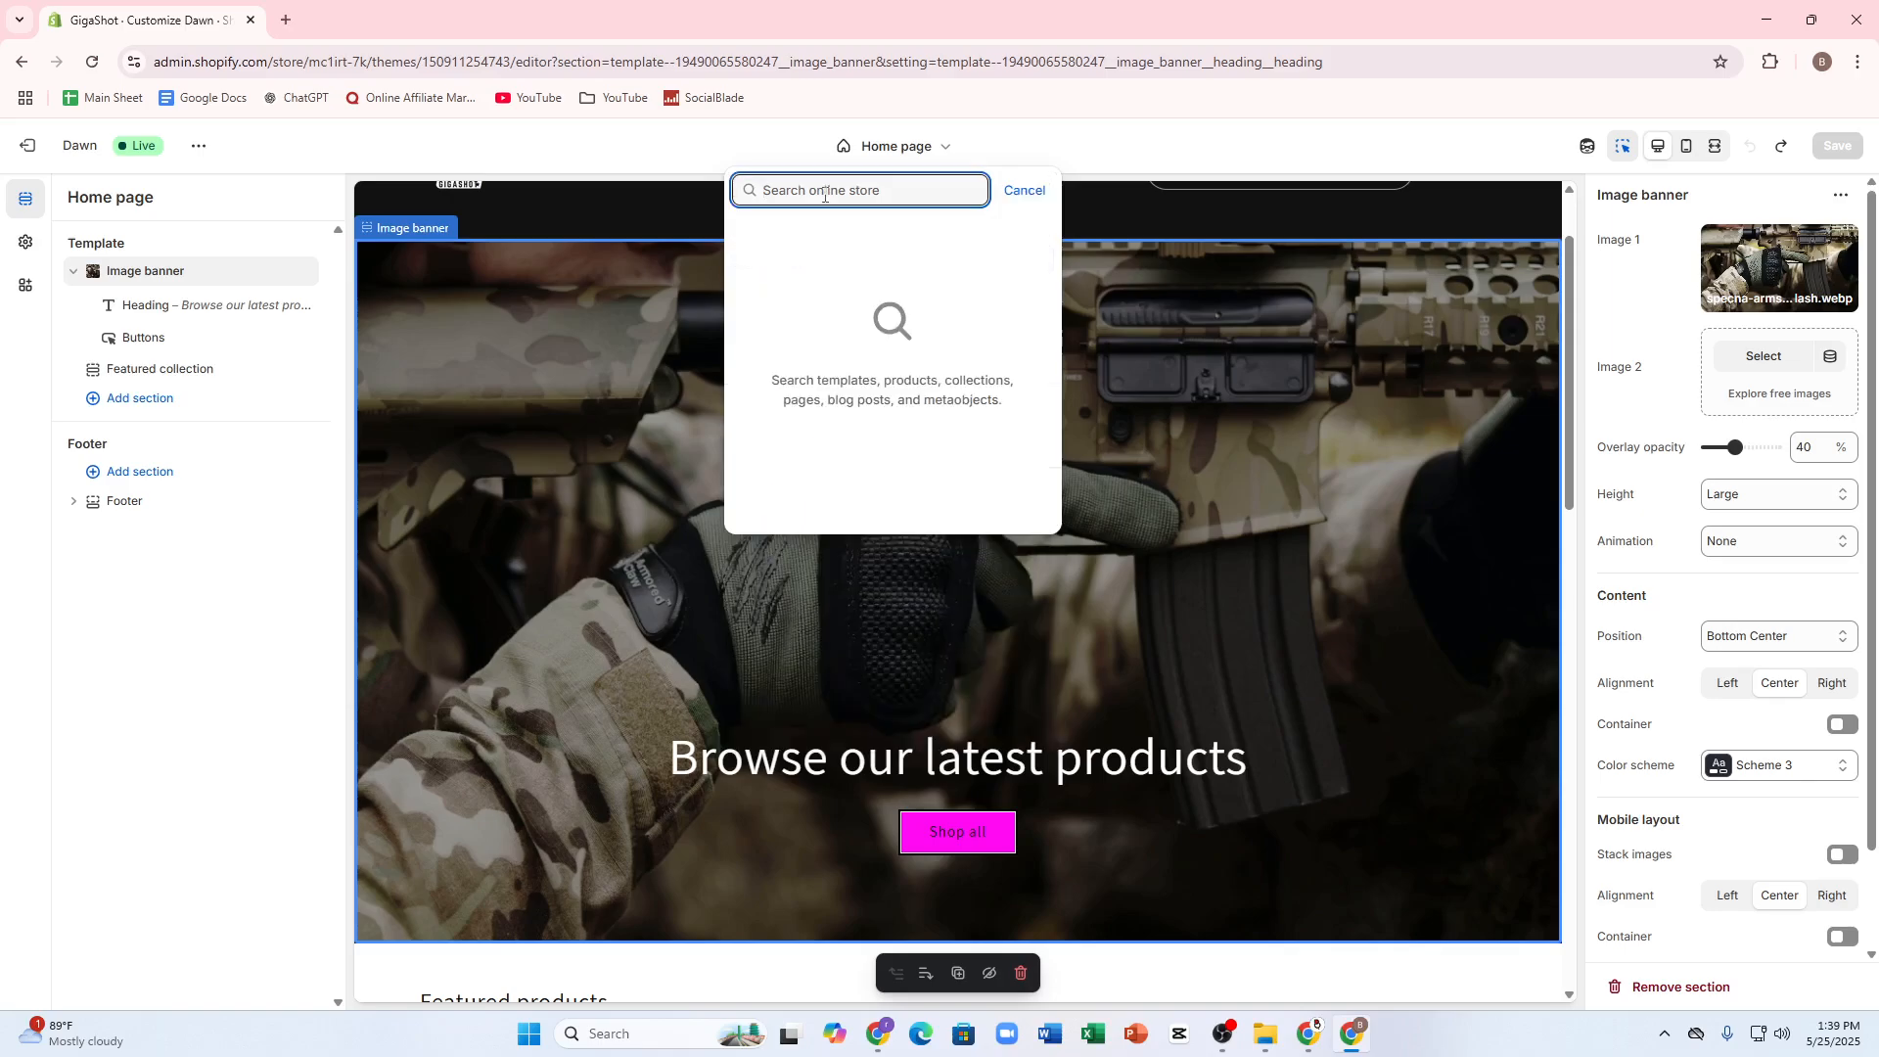
type("image")
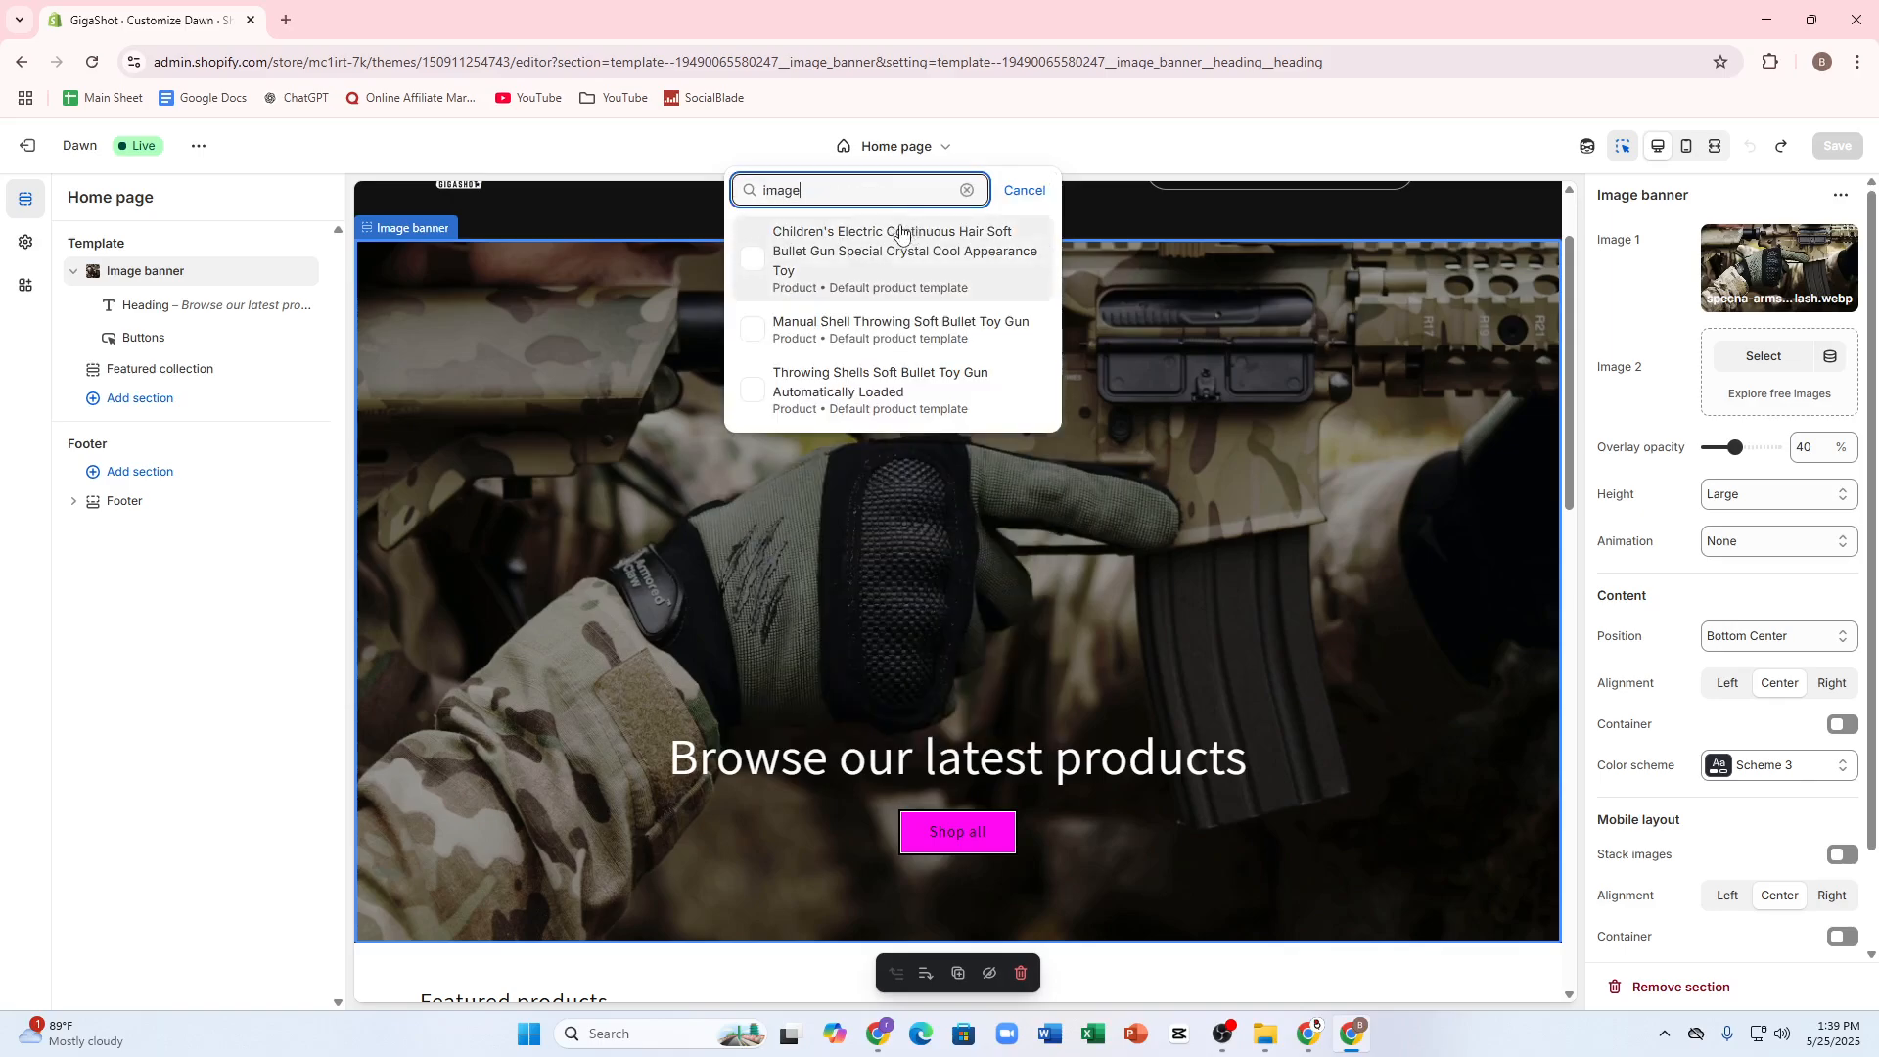
left_click(849, 660)
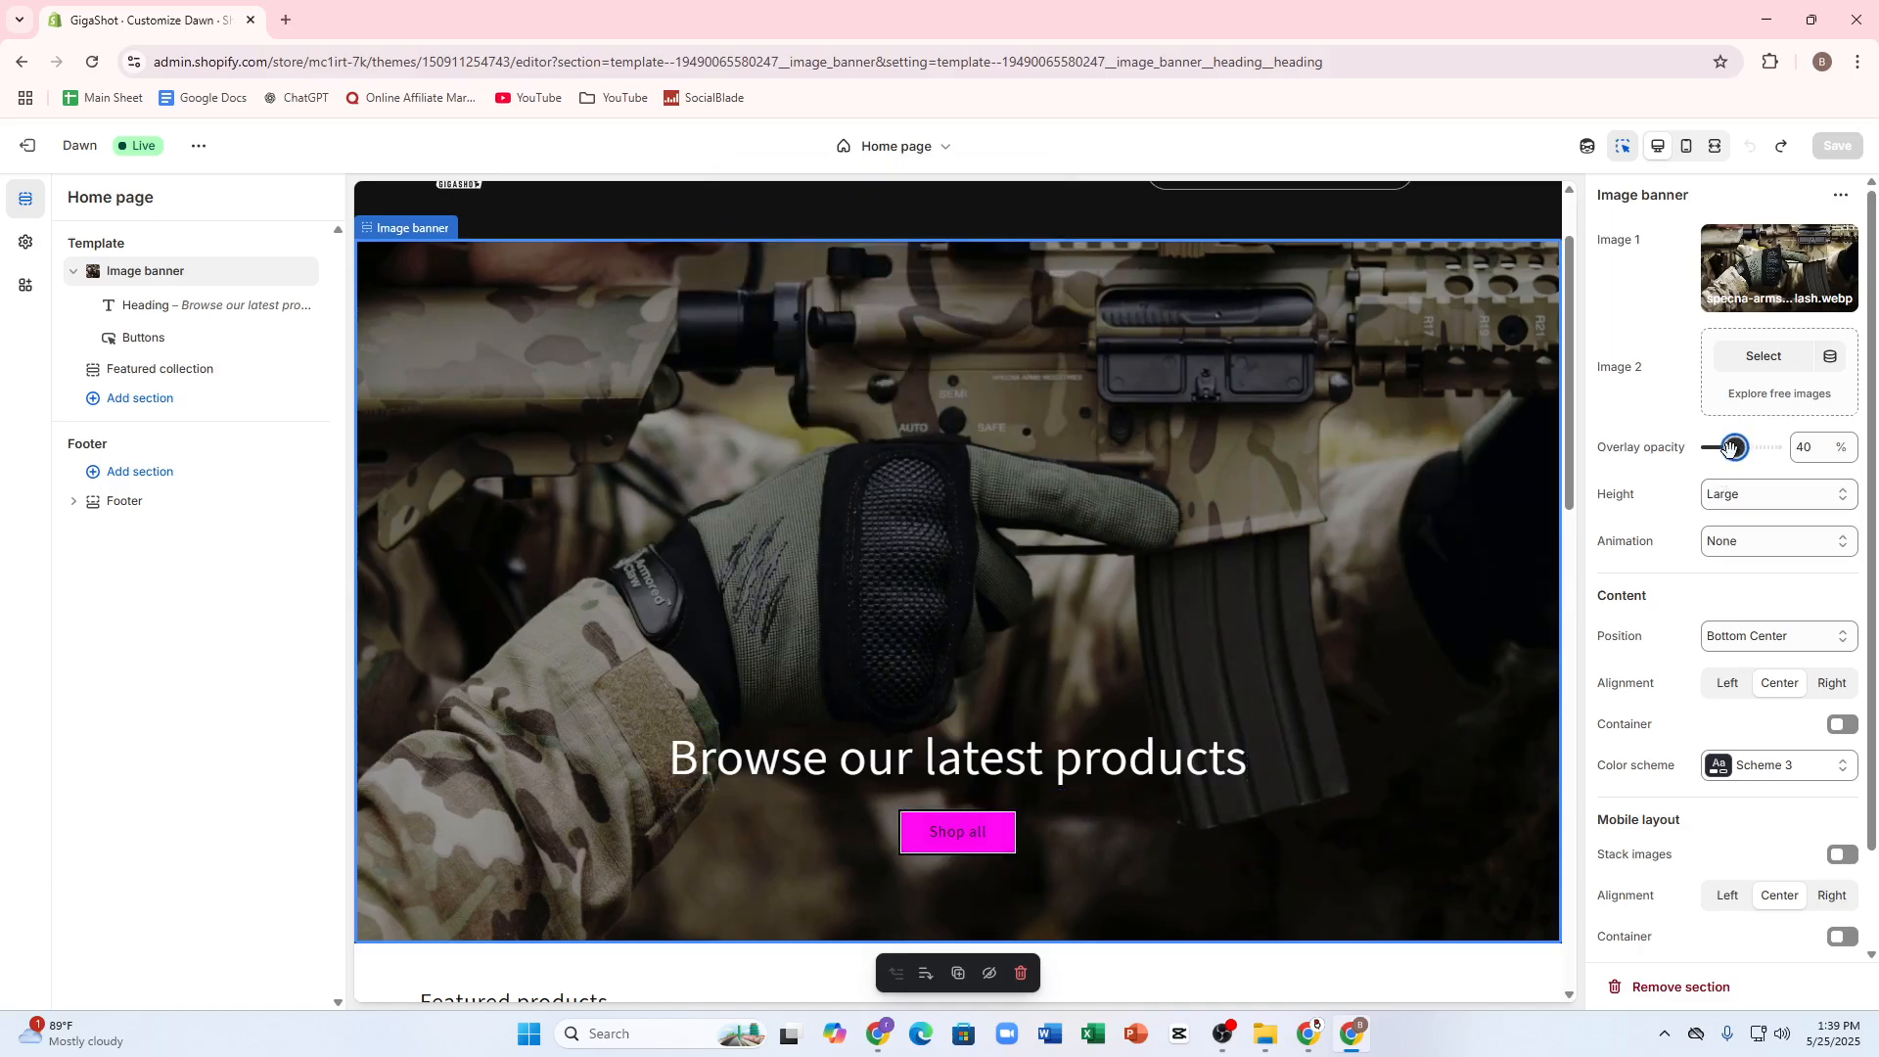
Step: Set the image banner's overlay opacity to 70% and add Chart-run-cycle as its second image
mouse_move(1730, 447)
left_mouse_down()
mouse_move(1709, 448)
mouse_move(1752, 447)
left_mouse_up()
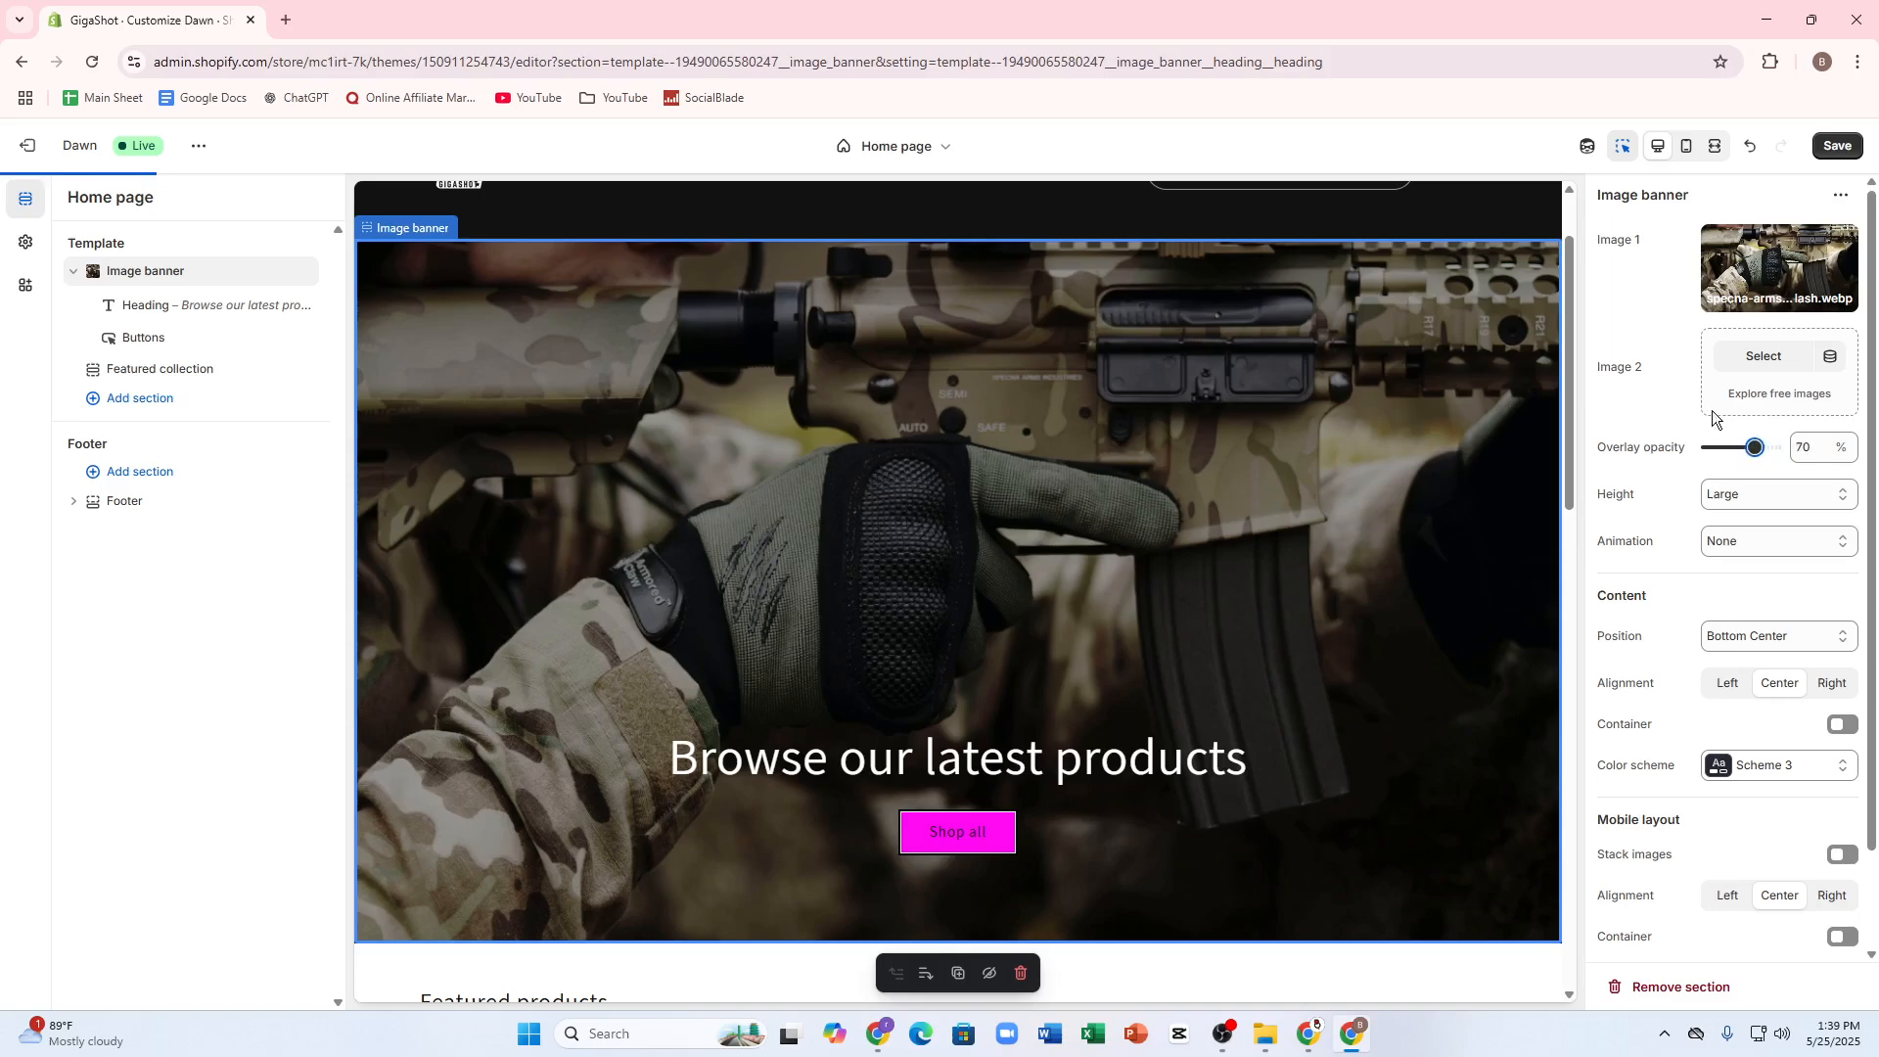
left_click(1757, 362)
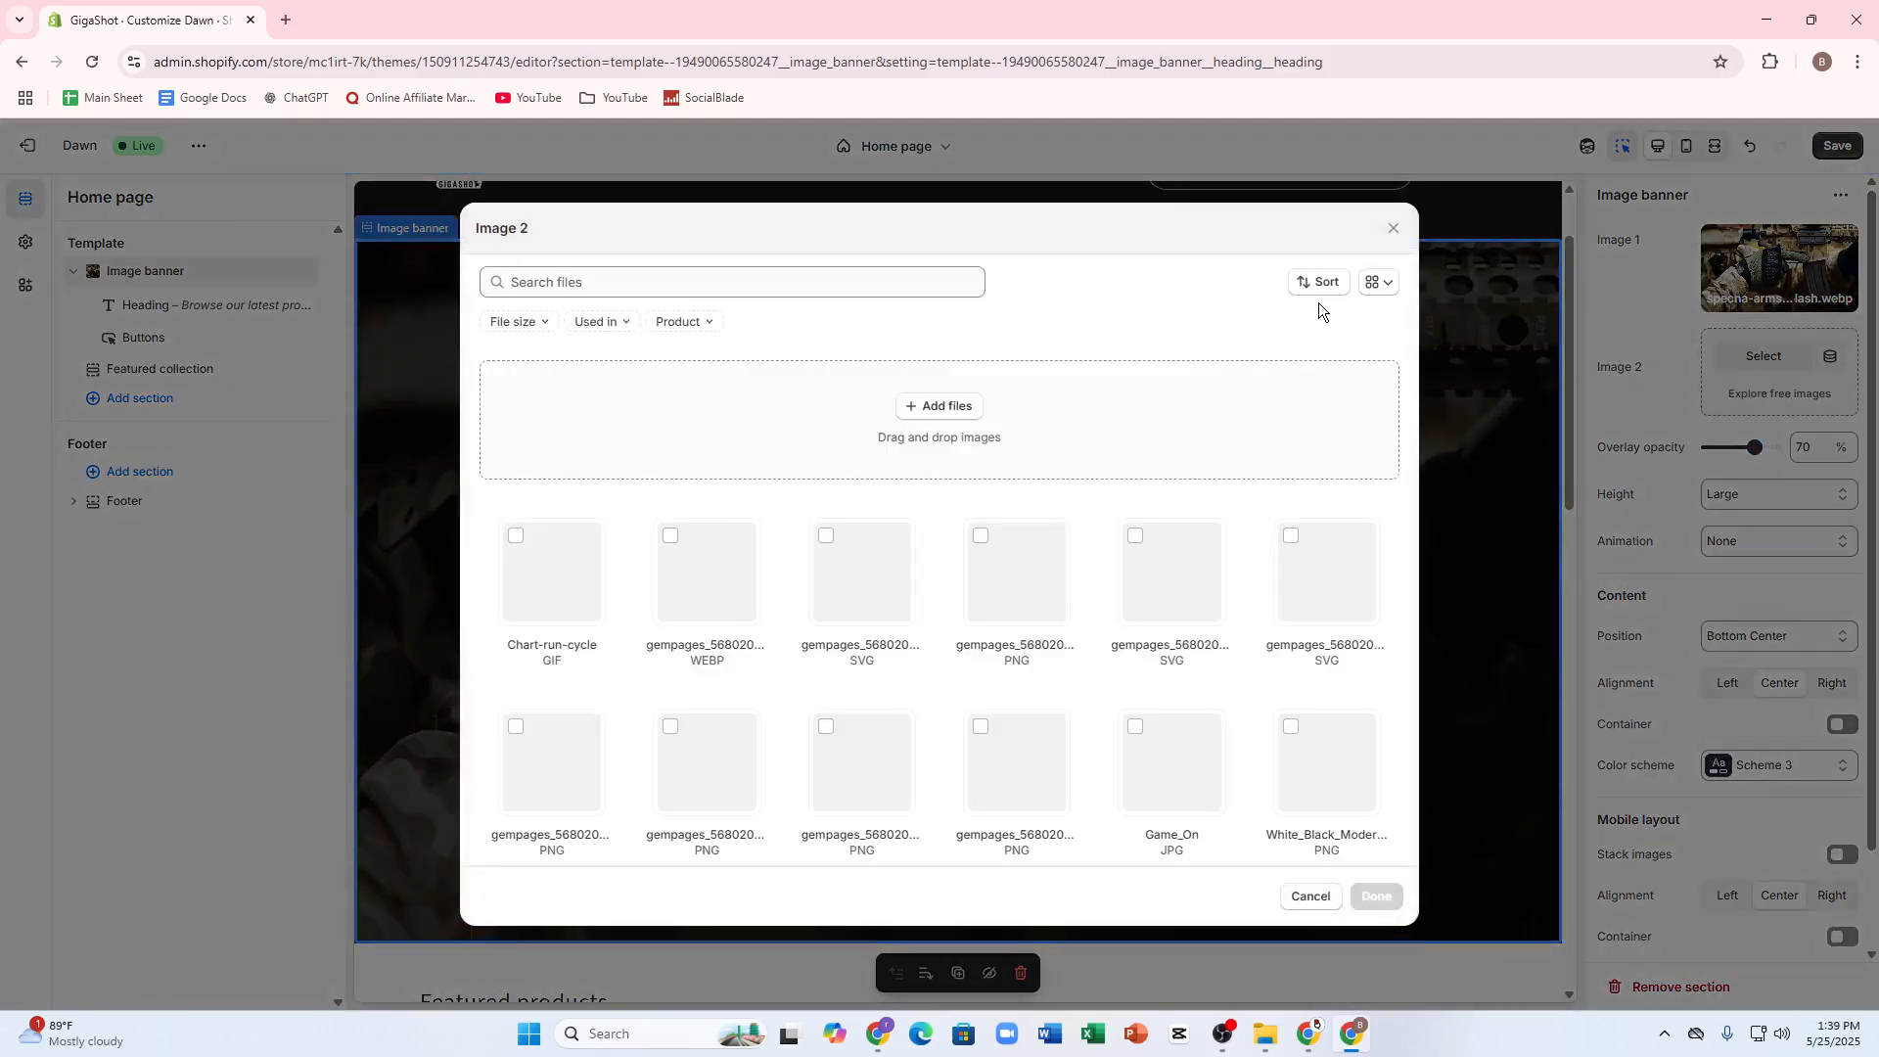
scroll(859, 526, "down", 1)
left_click(706, 478)
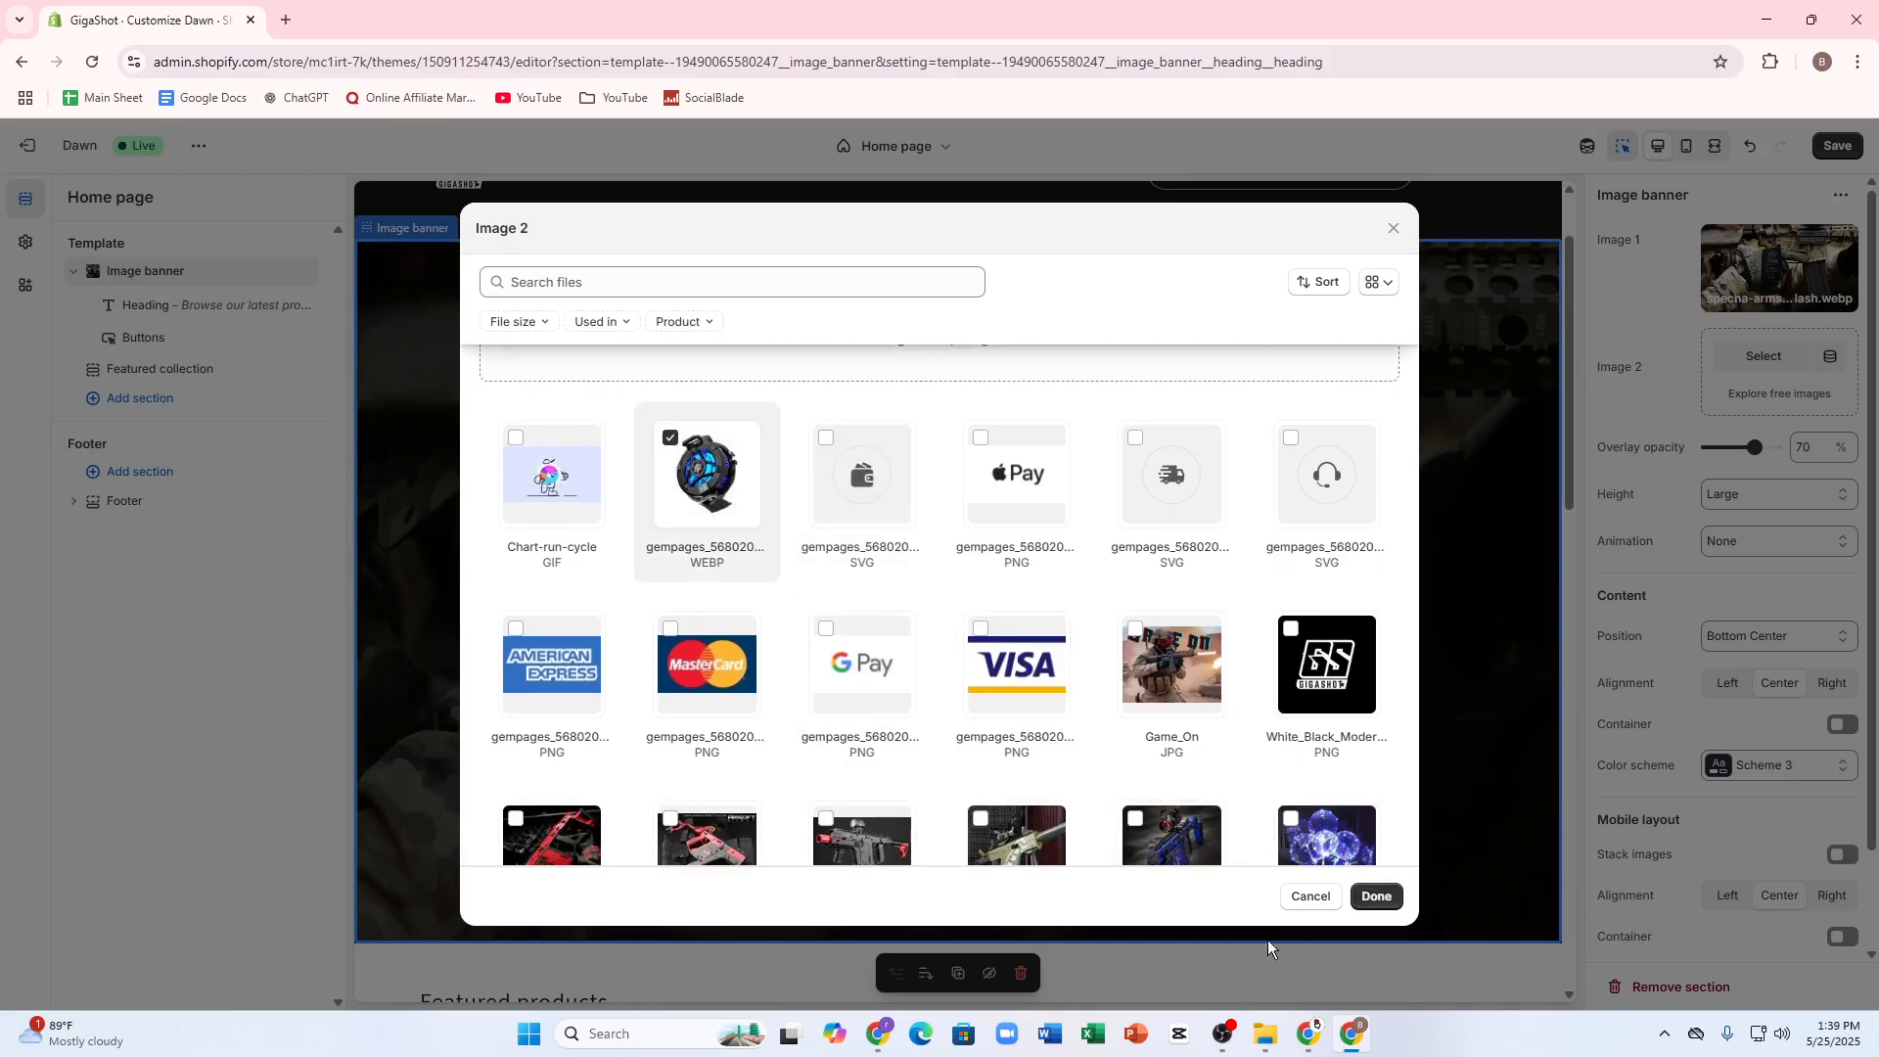
left_click(587, 471)
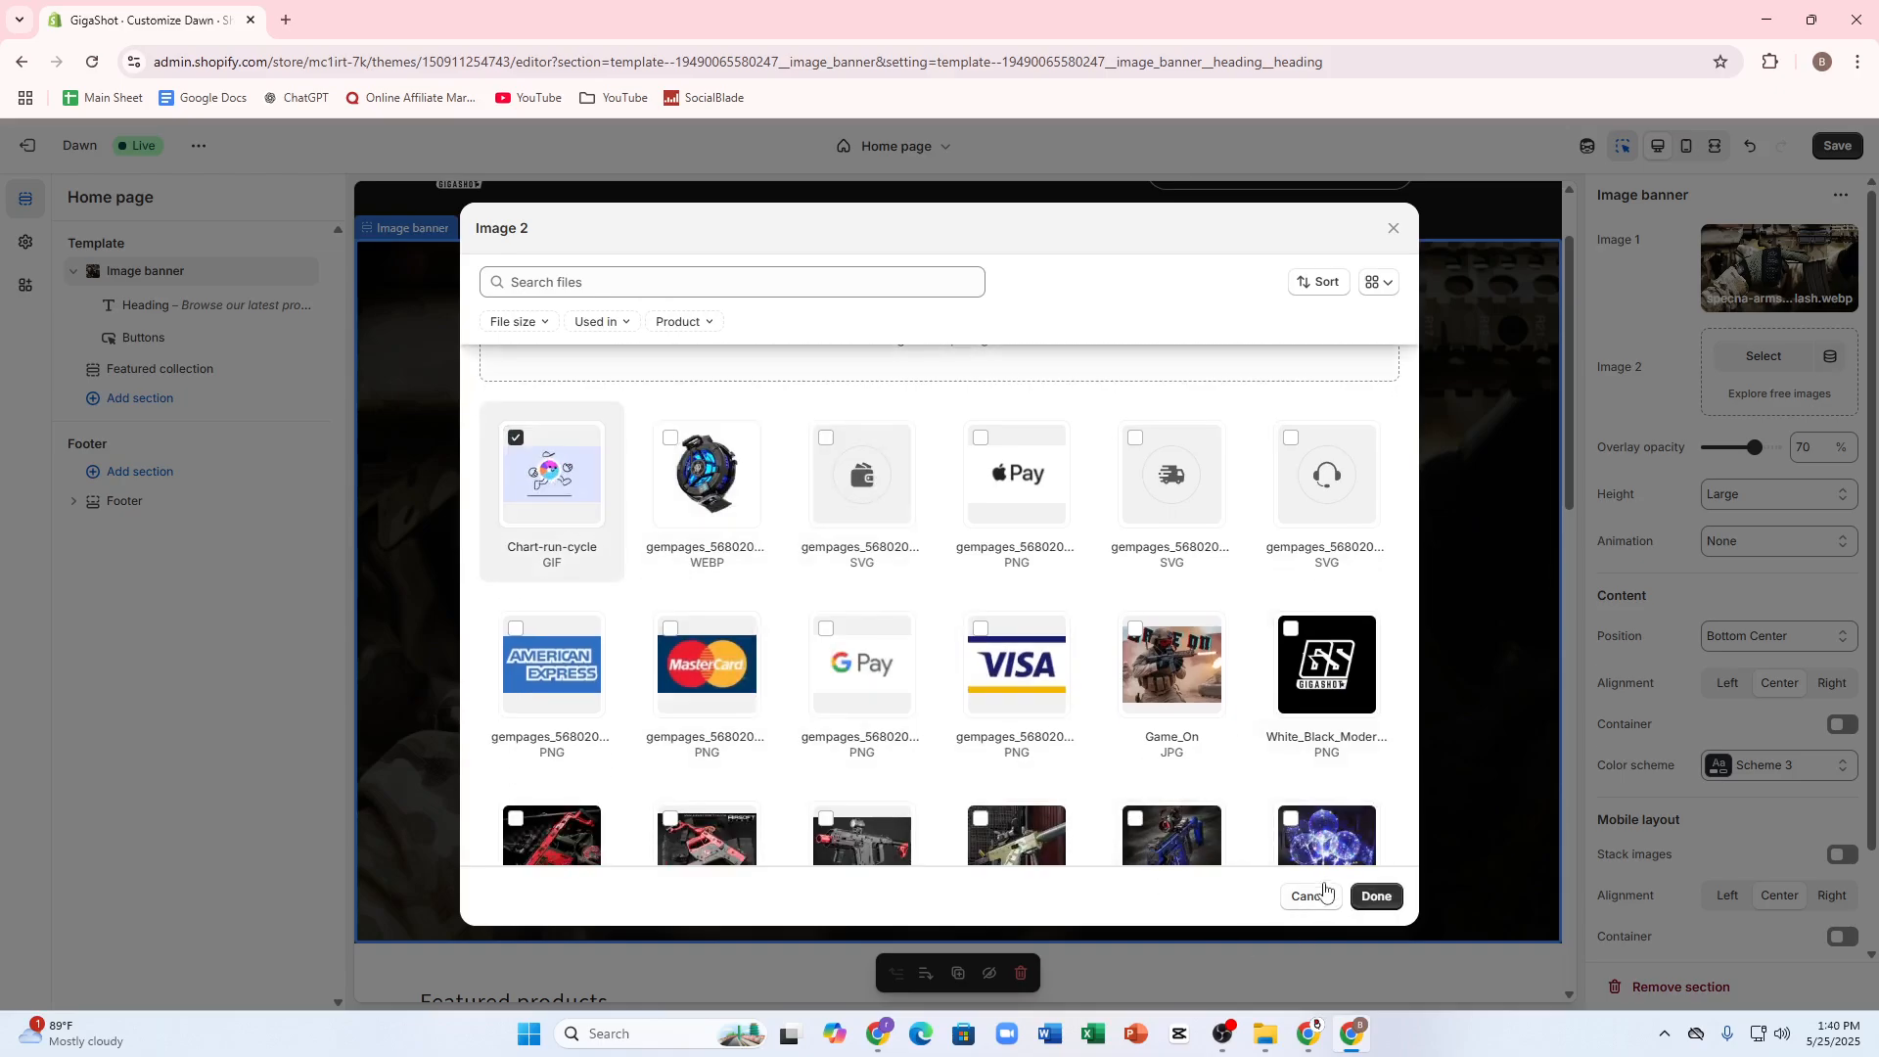
left_click(1375, 896)
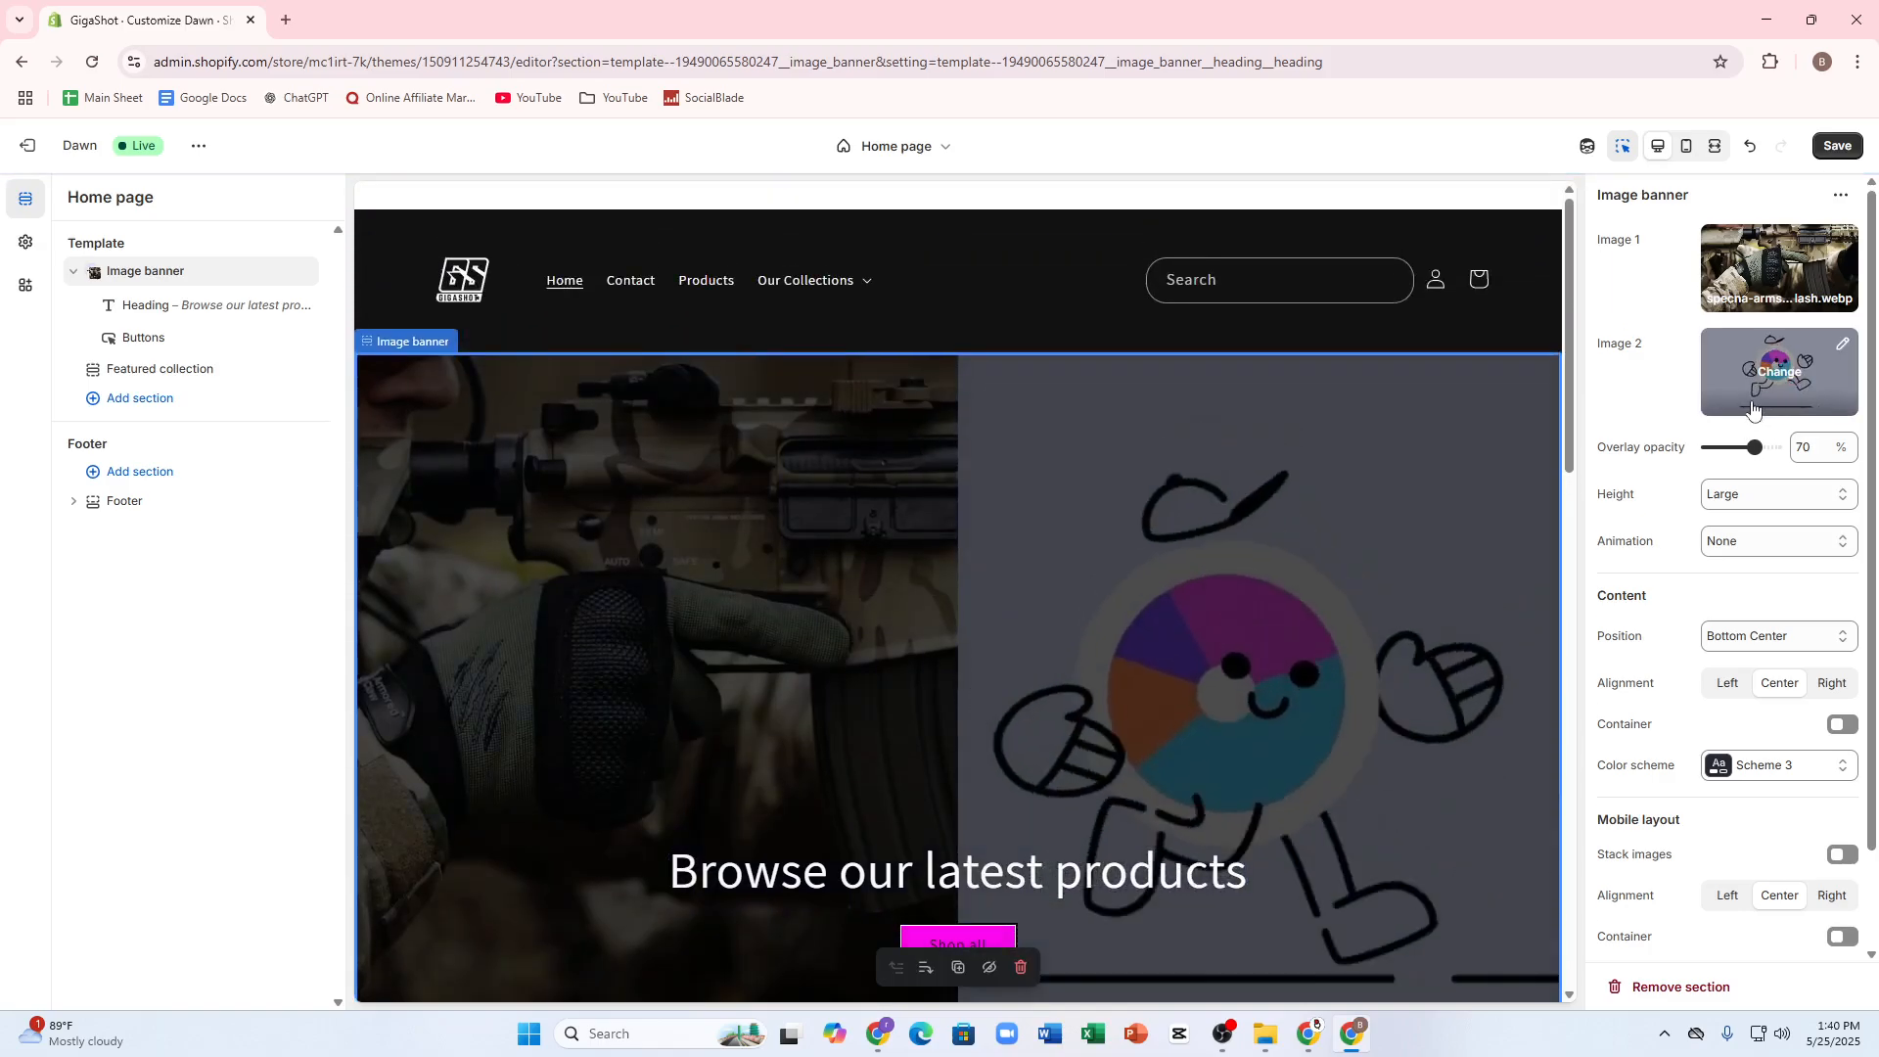
Step: Remove the second image from the image banner
left_click(1779, 372)
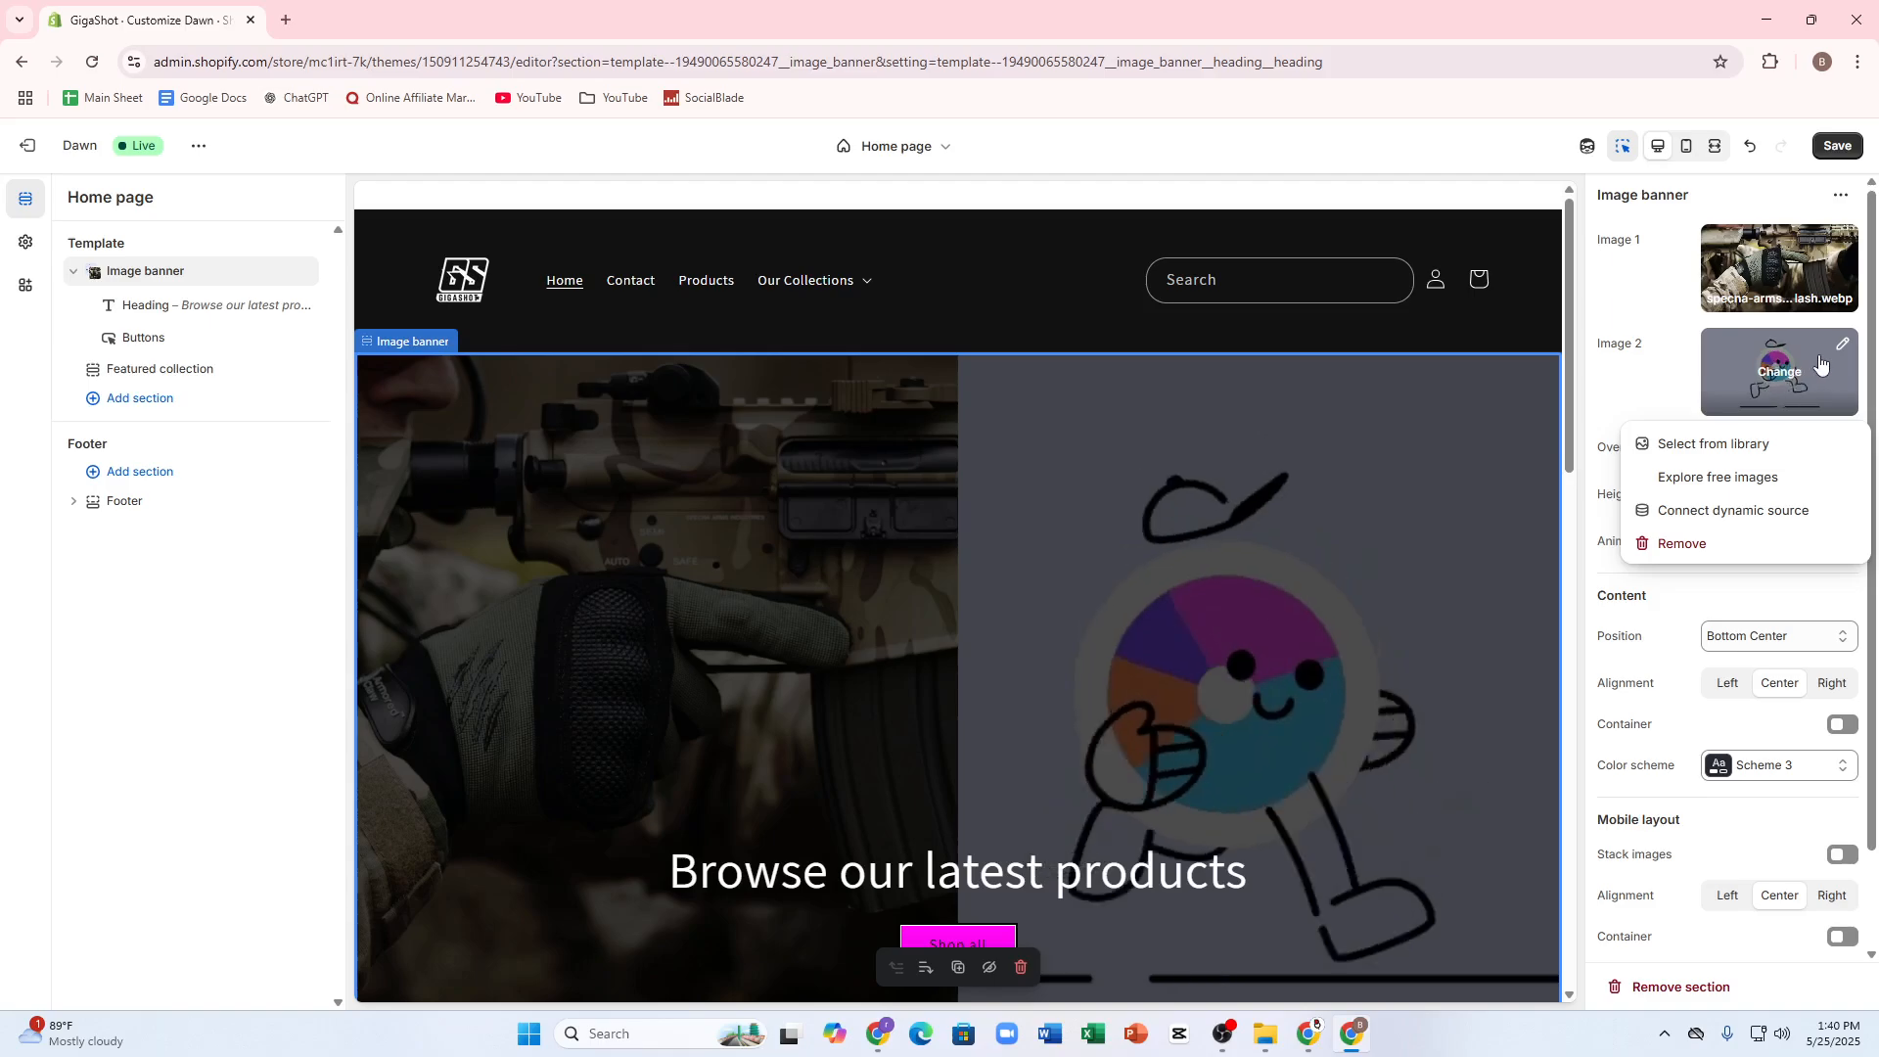
left_click(1696, 548)
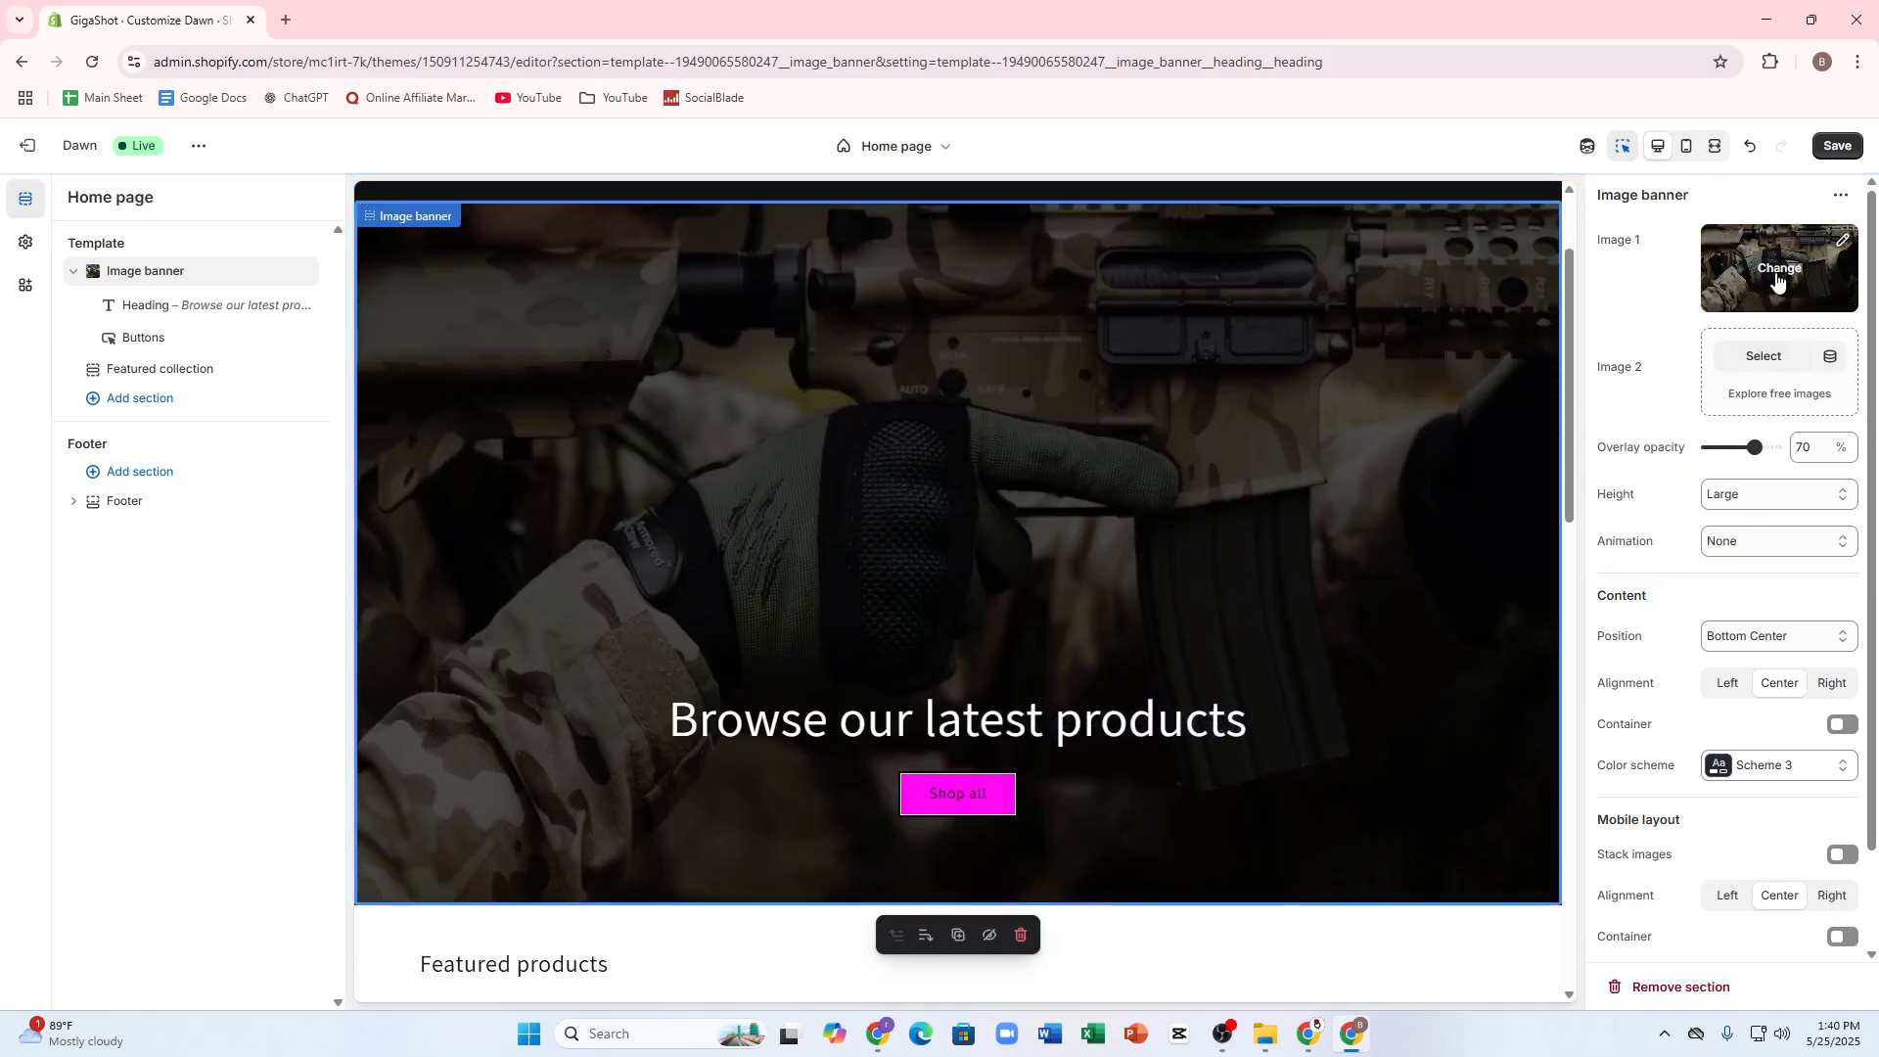
Step: Examine the name and alt text fields of the banner's first image in the image editor and return to the theme
left_click(1840, 241)
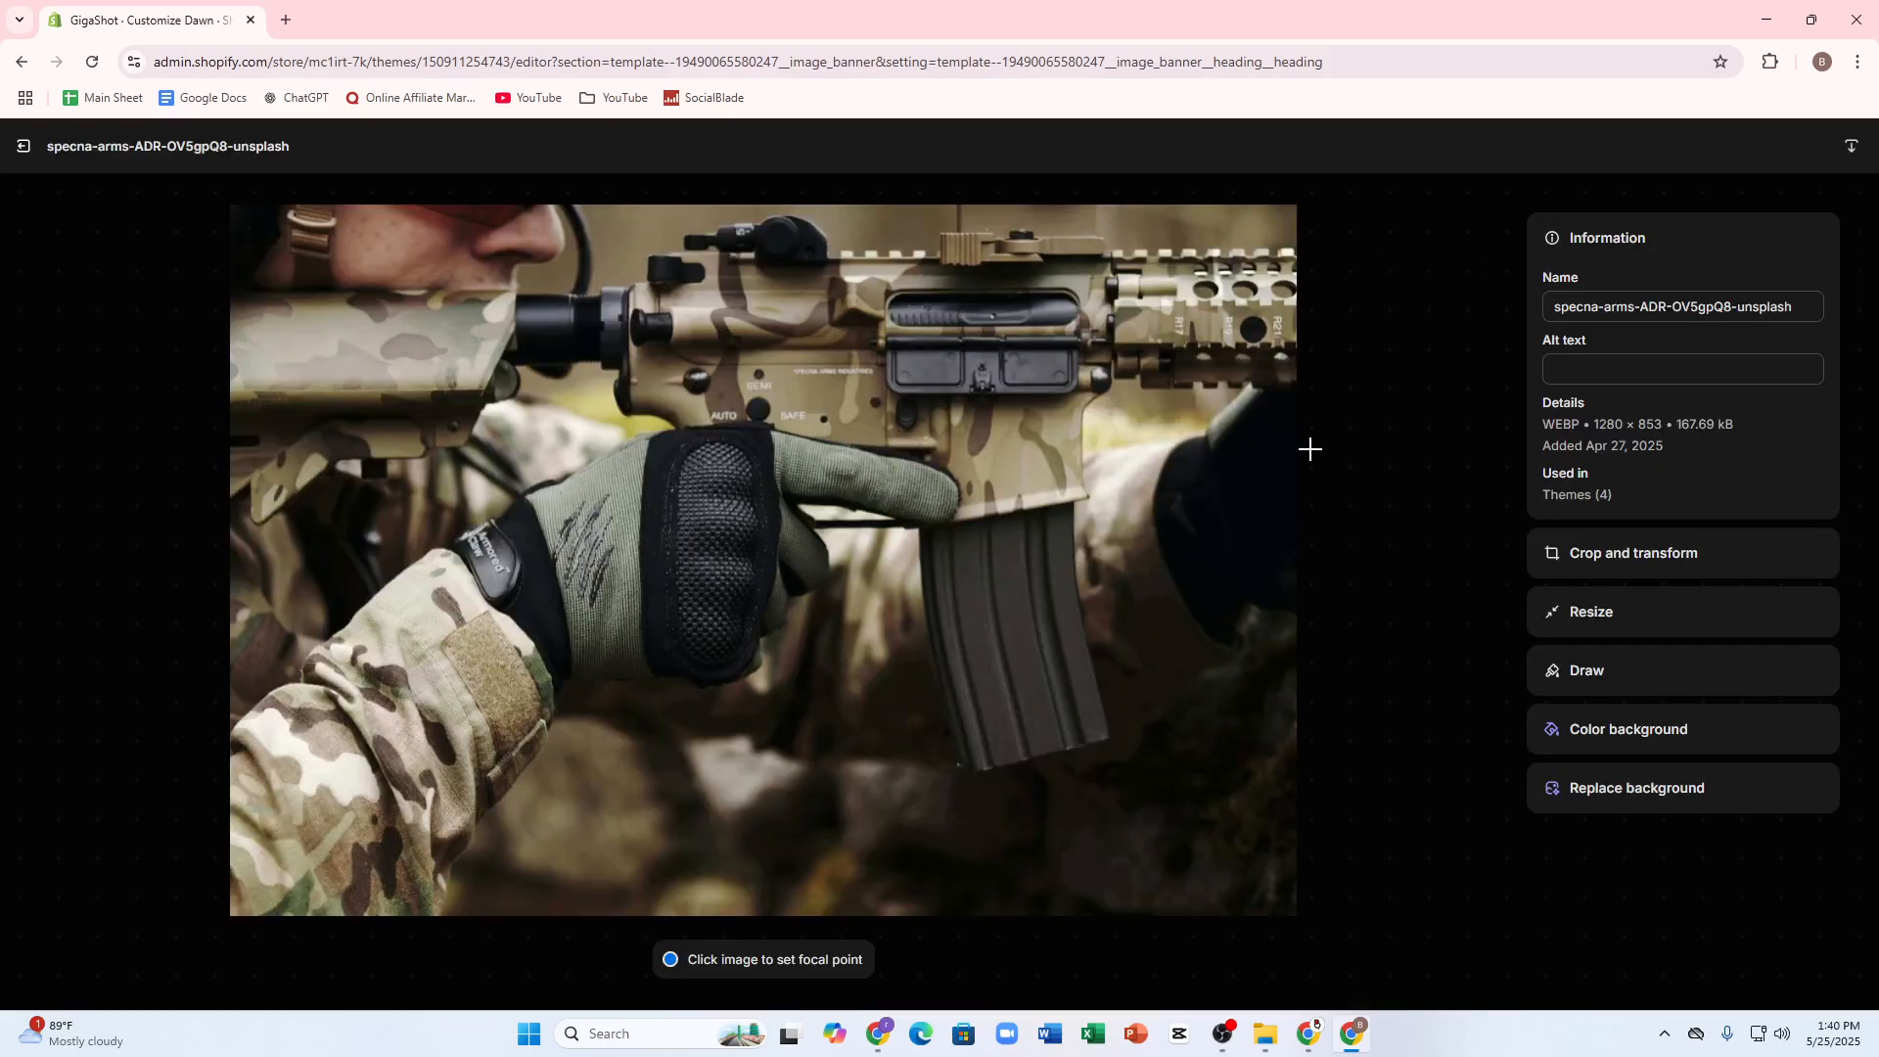
left_click(1597, 305)
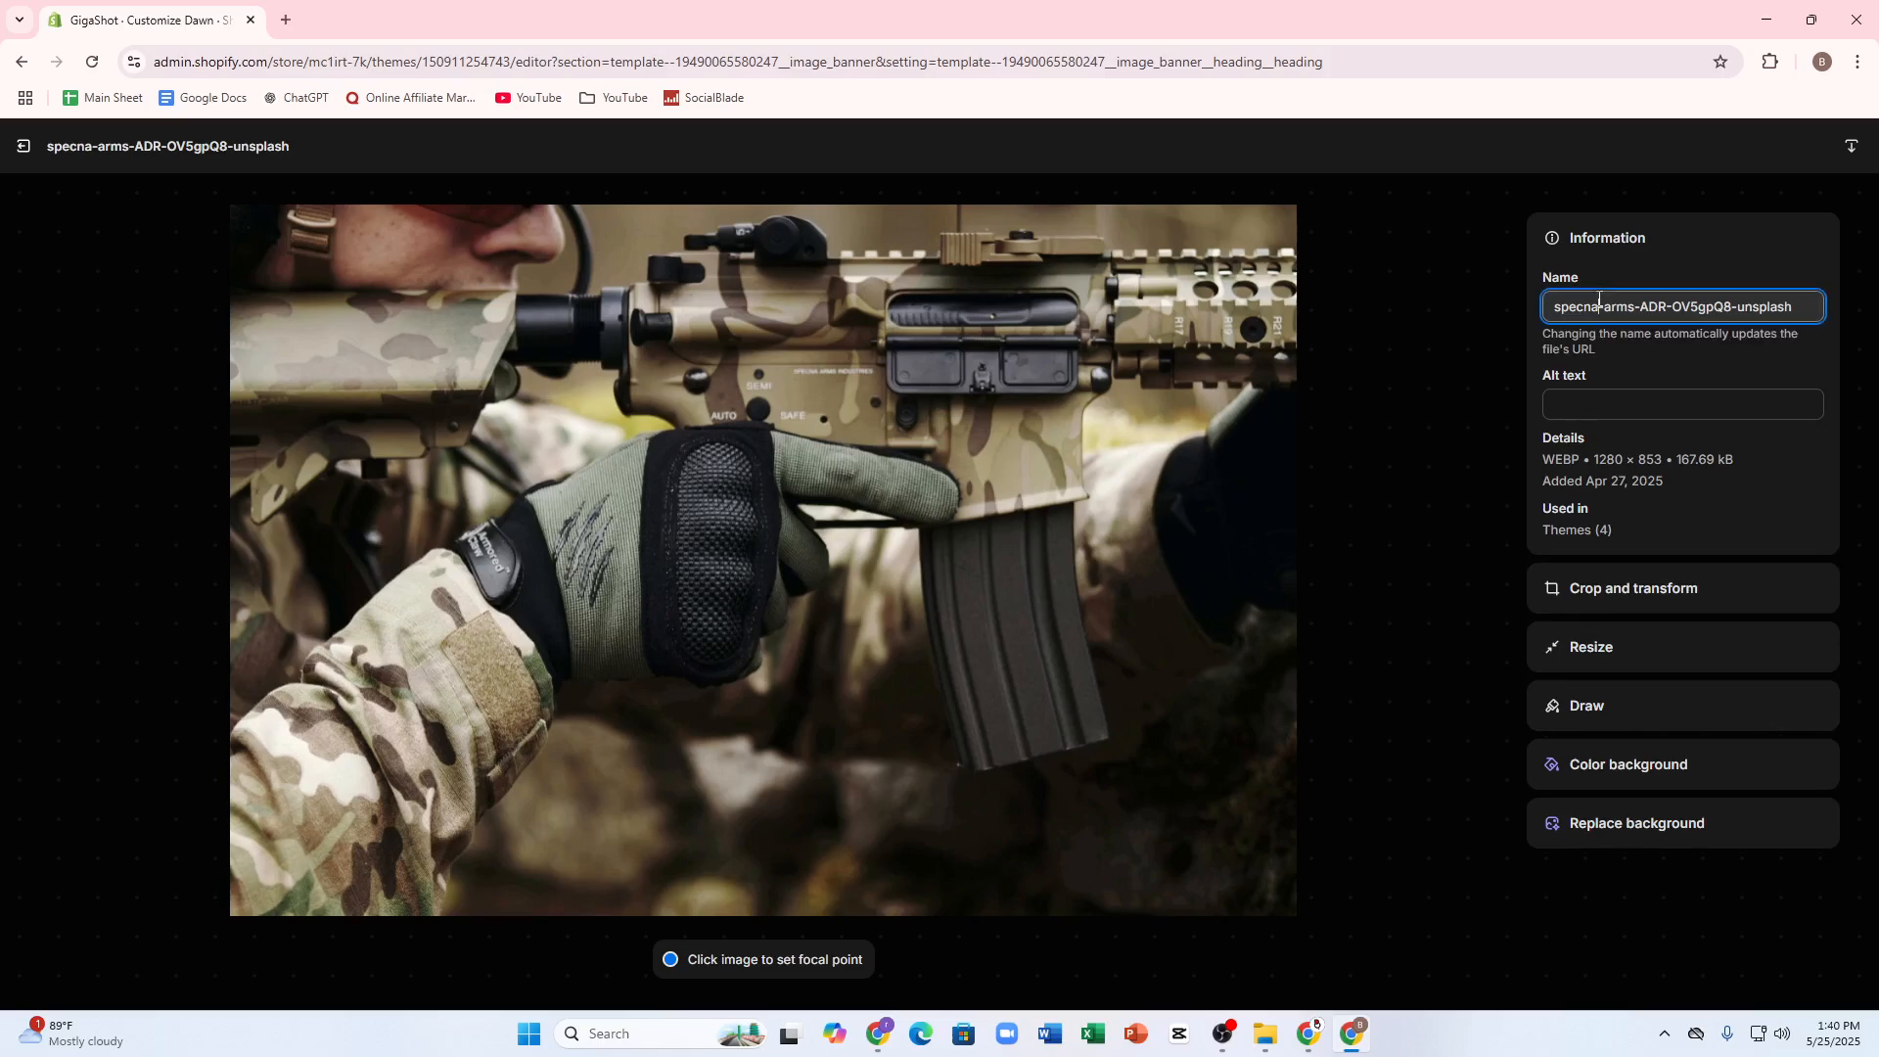
left_click(1572, 411)
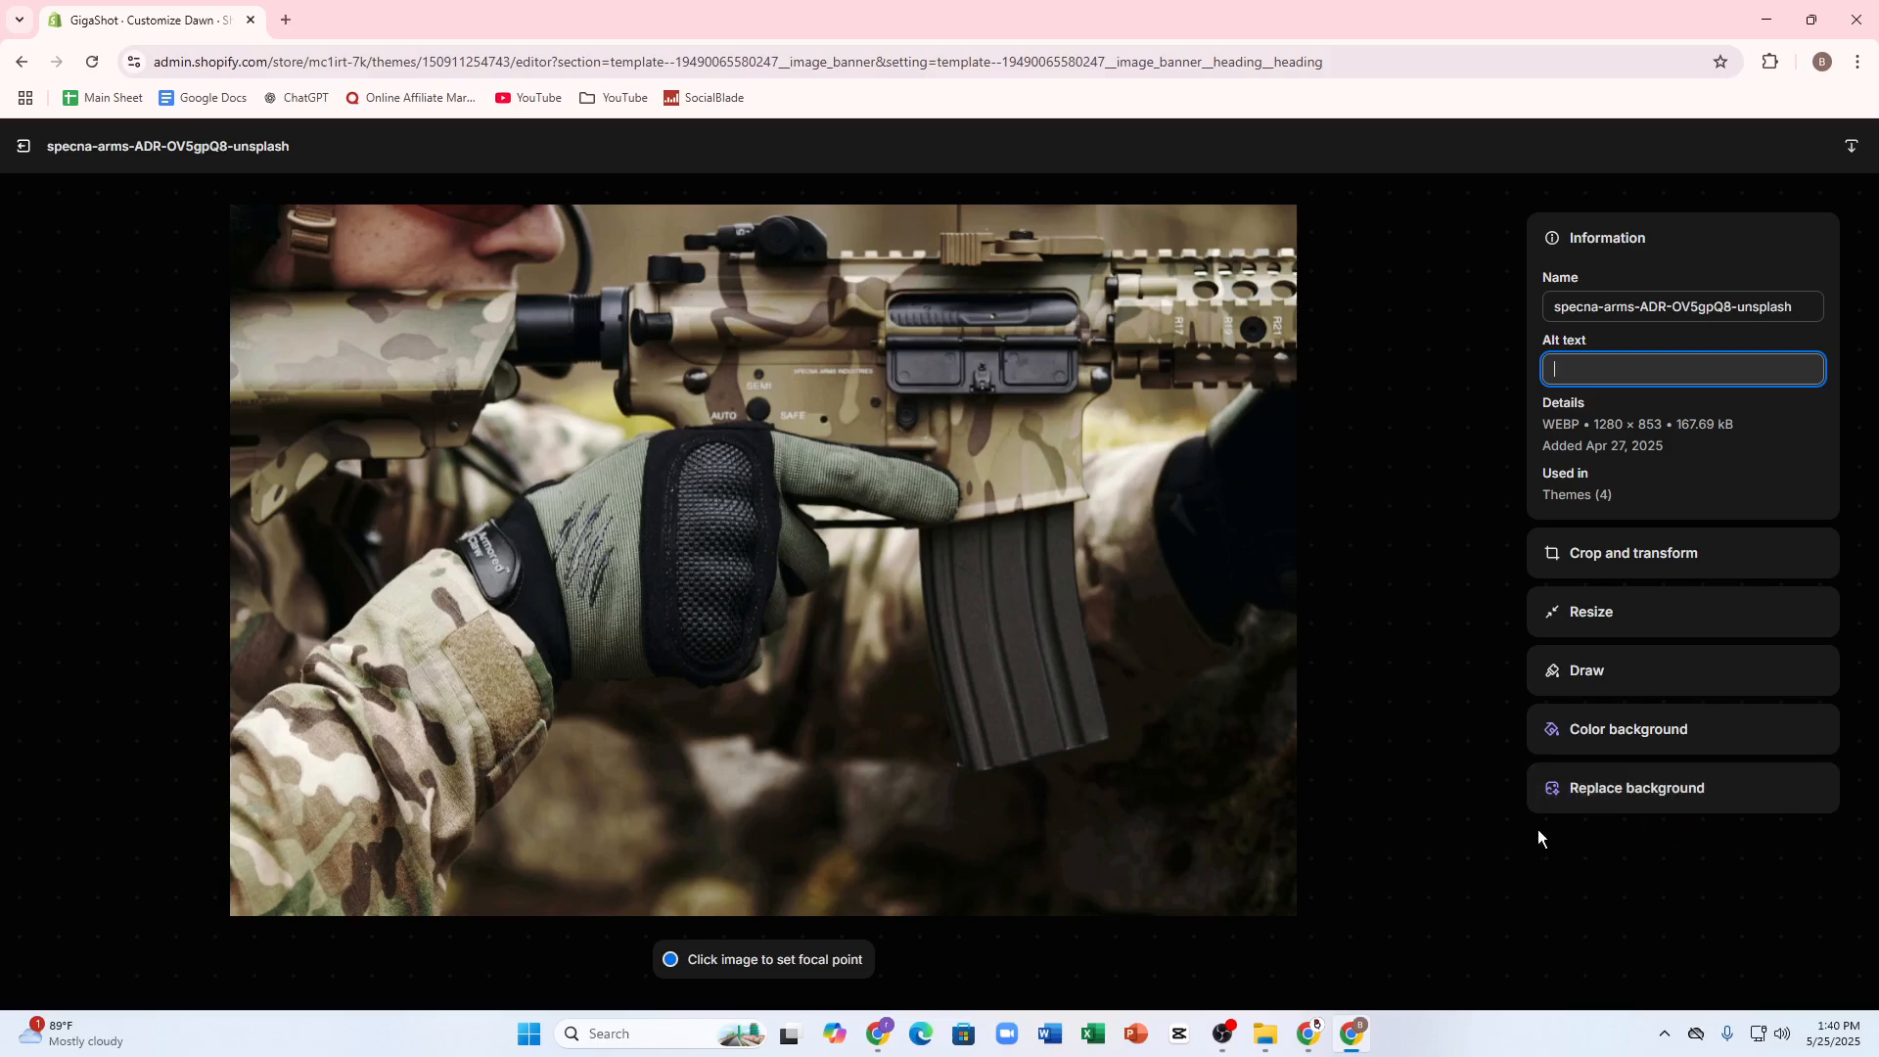
left_click(10, 145)
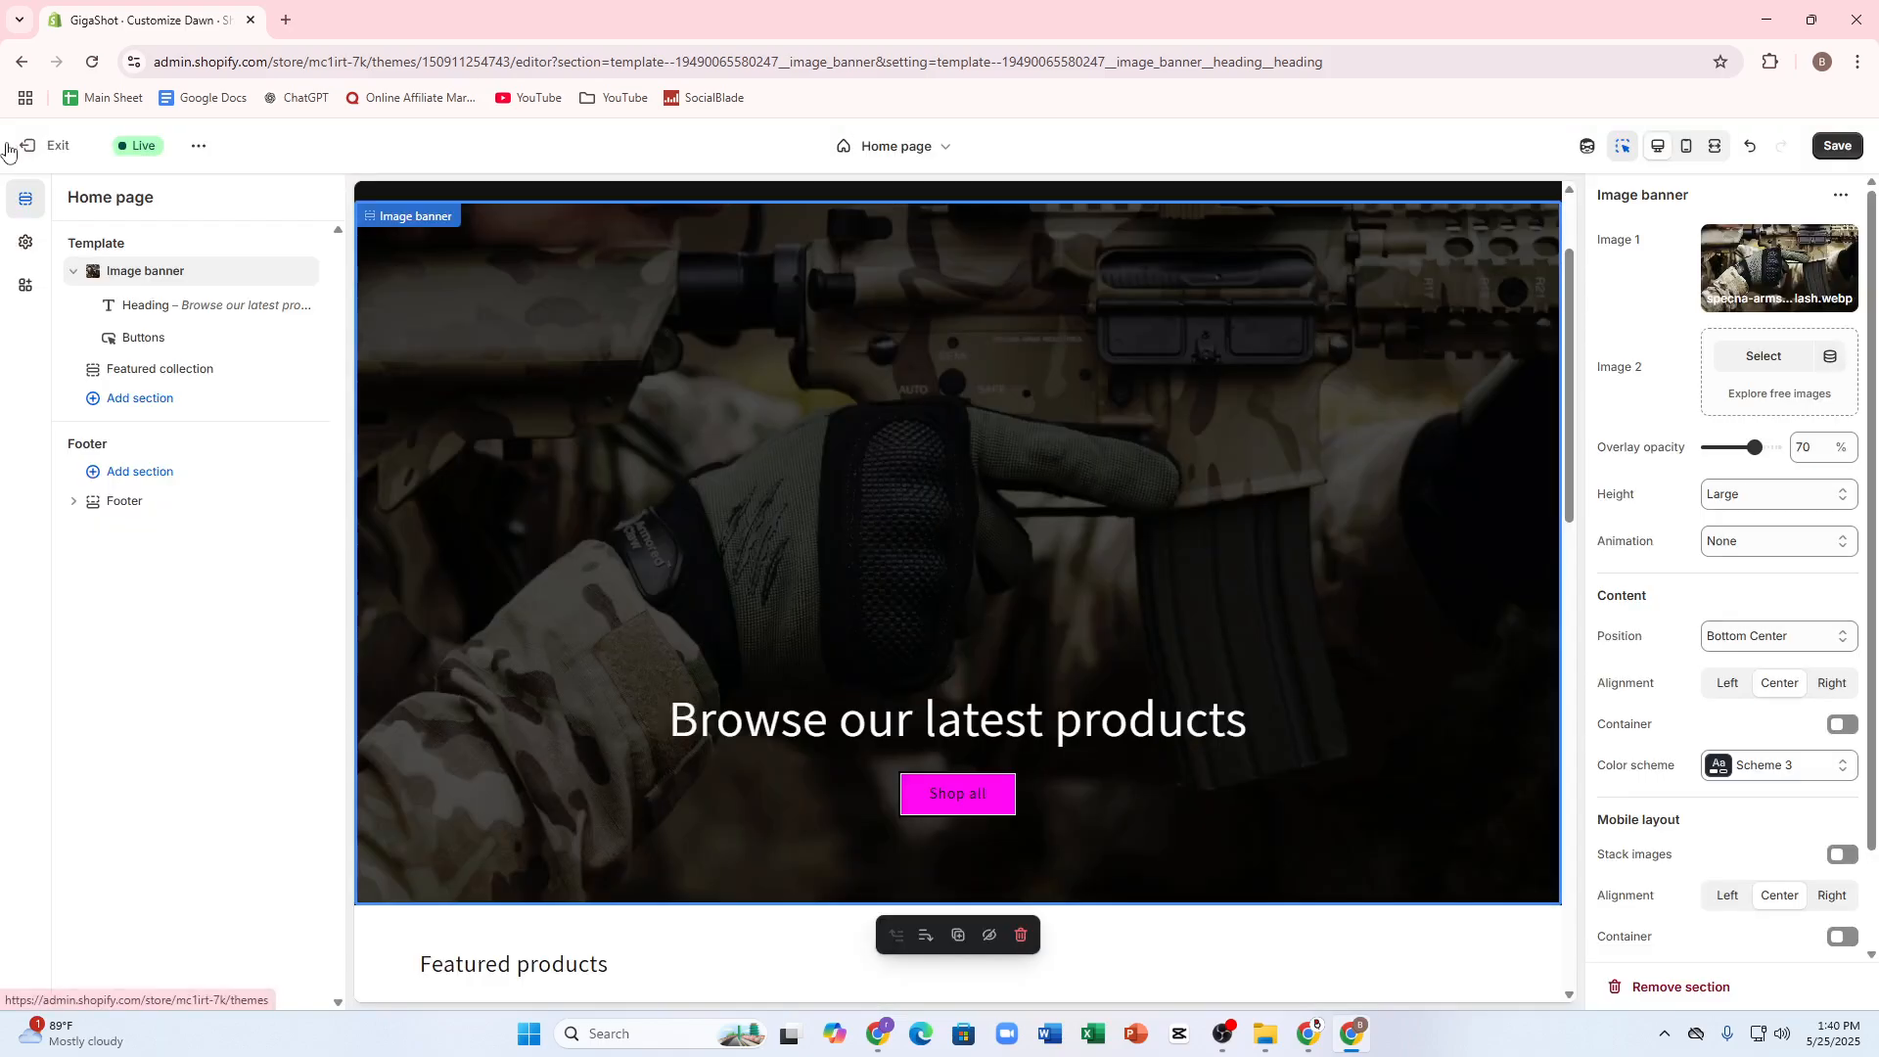
Step: Leave the theme editor without saving the changes and open the code editor for the current Dawn theme
left_click(28, 145)
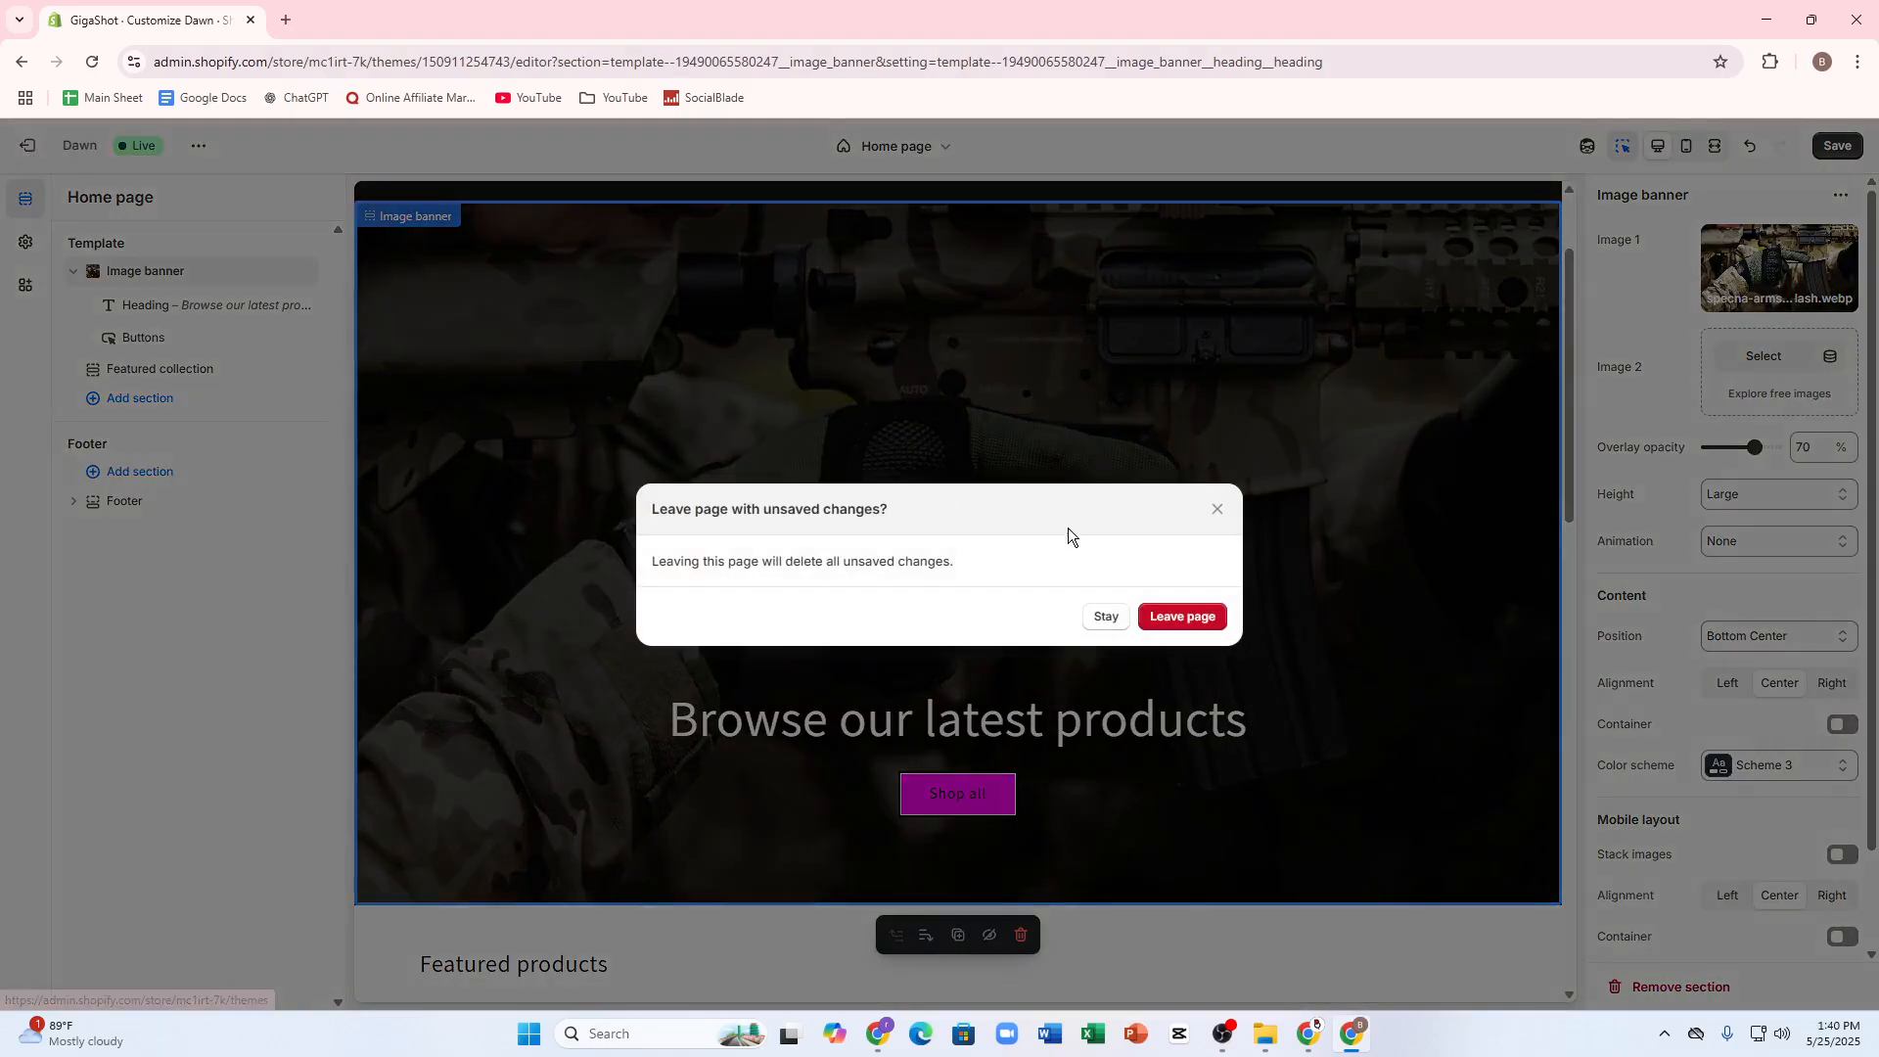
left_click(1178, 618)
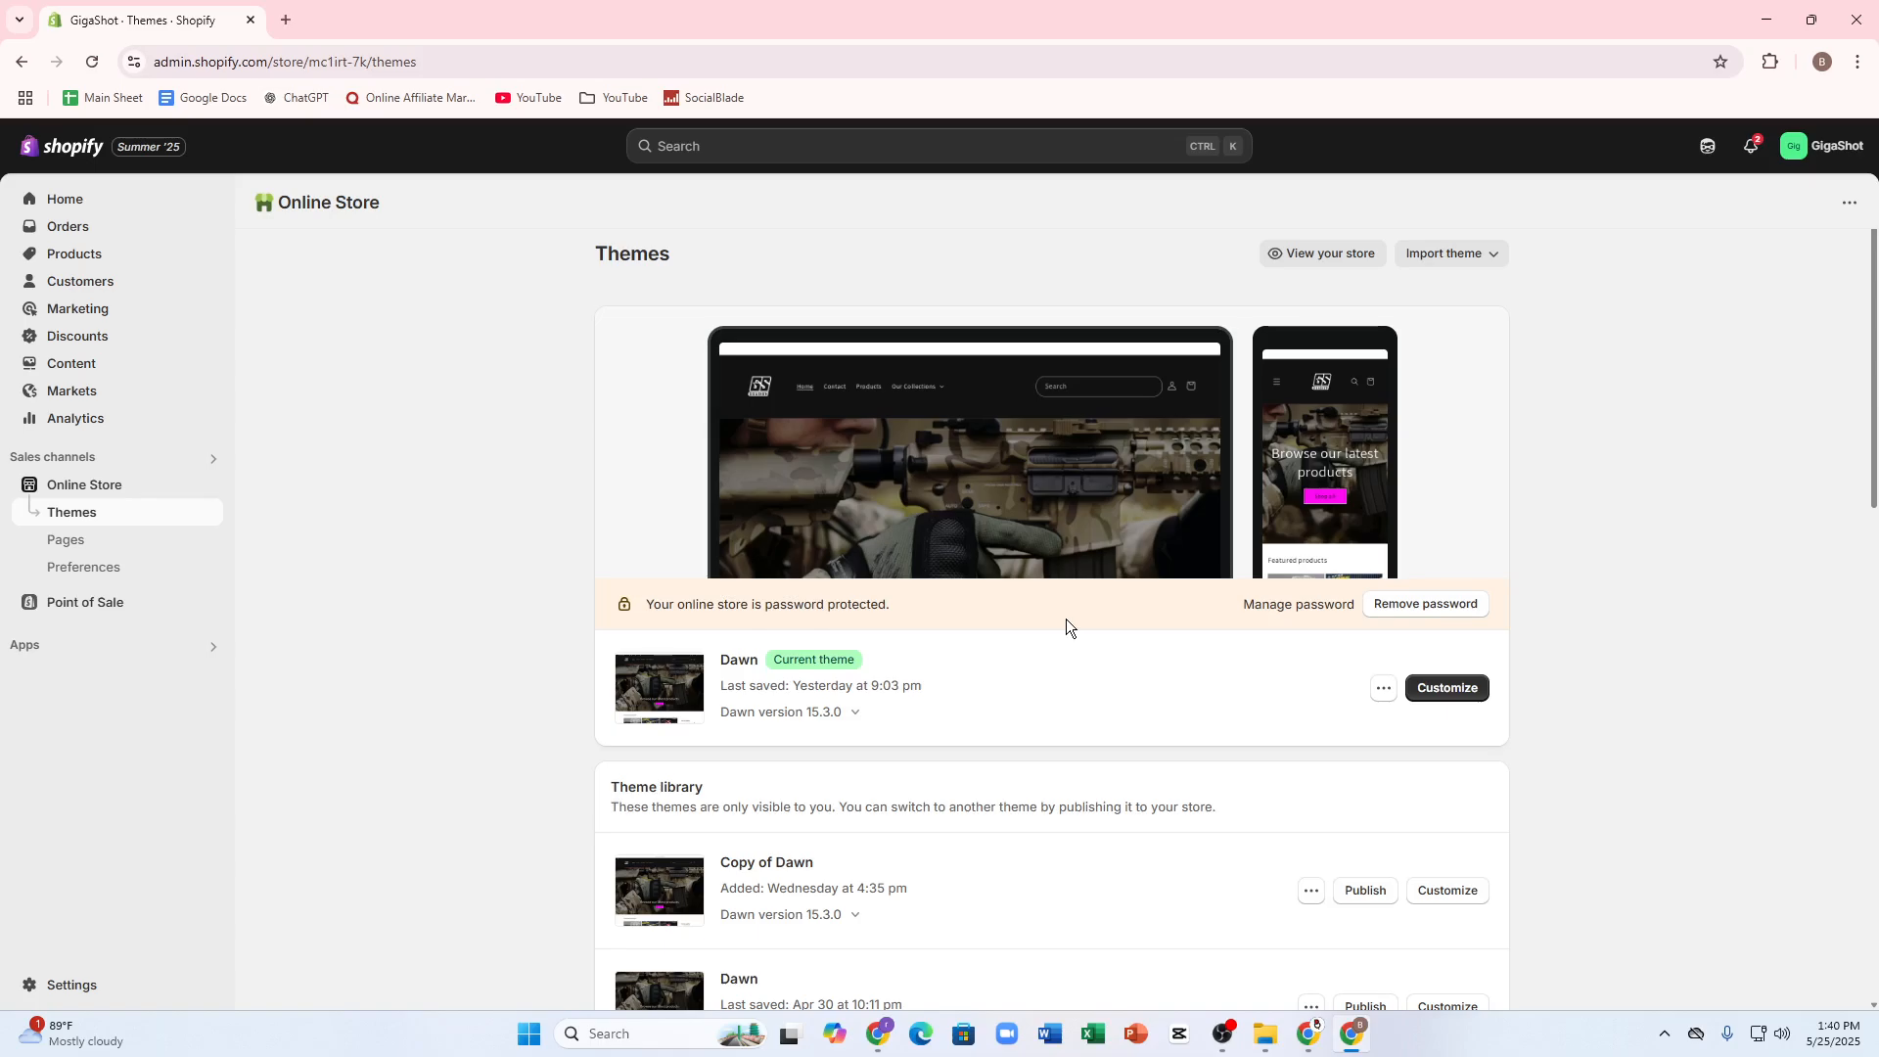
left_click(1380, 688)
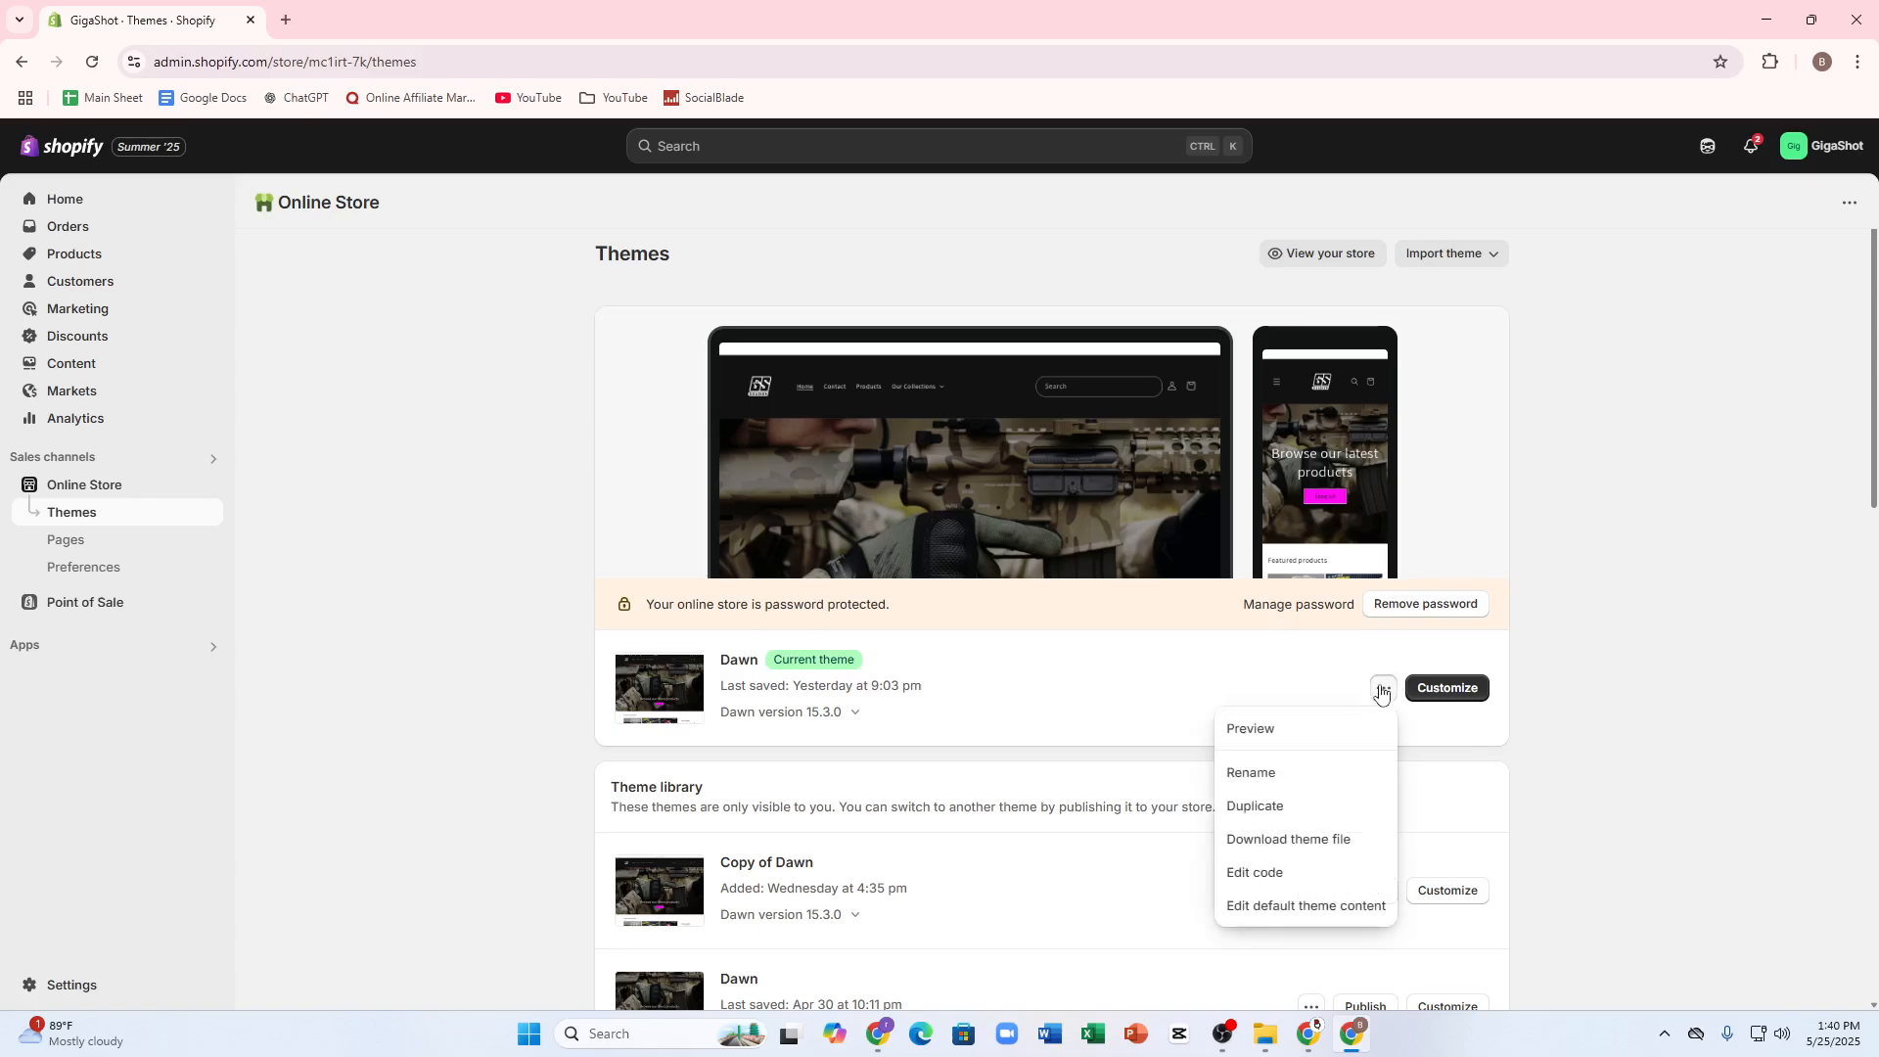
left_click(1264, 873)
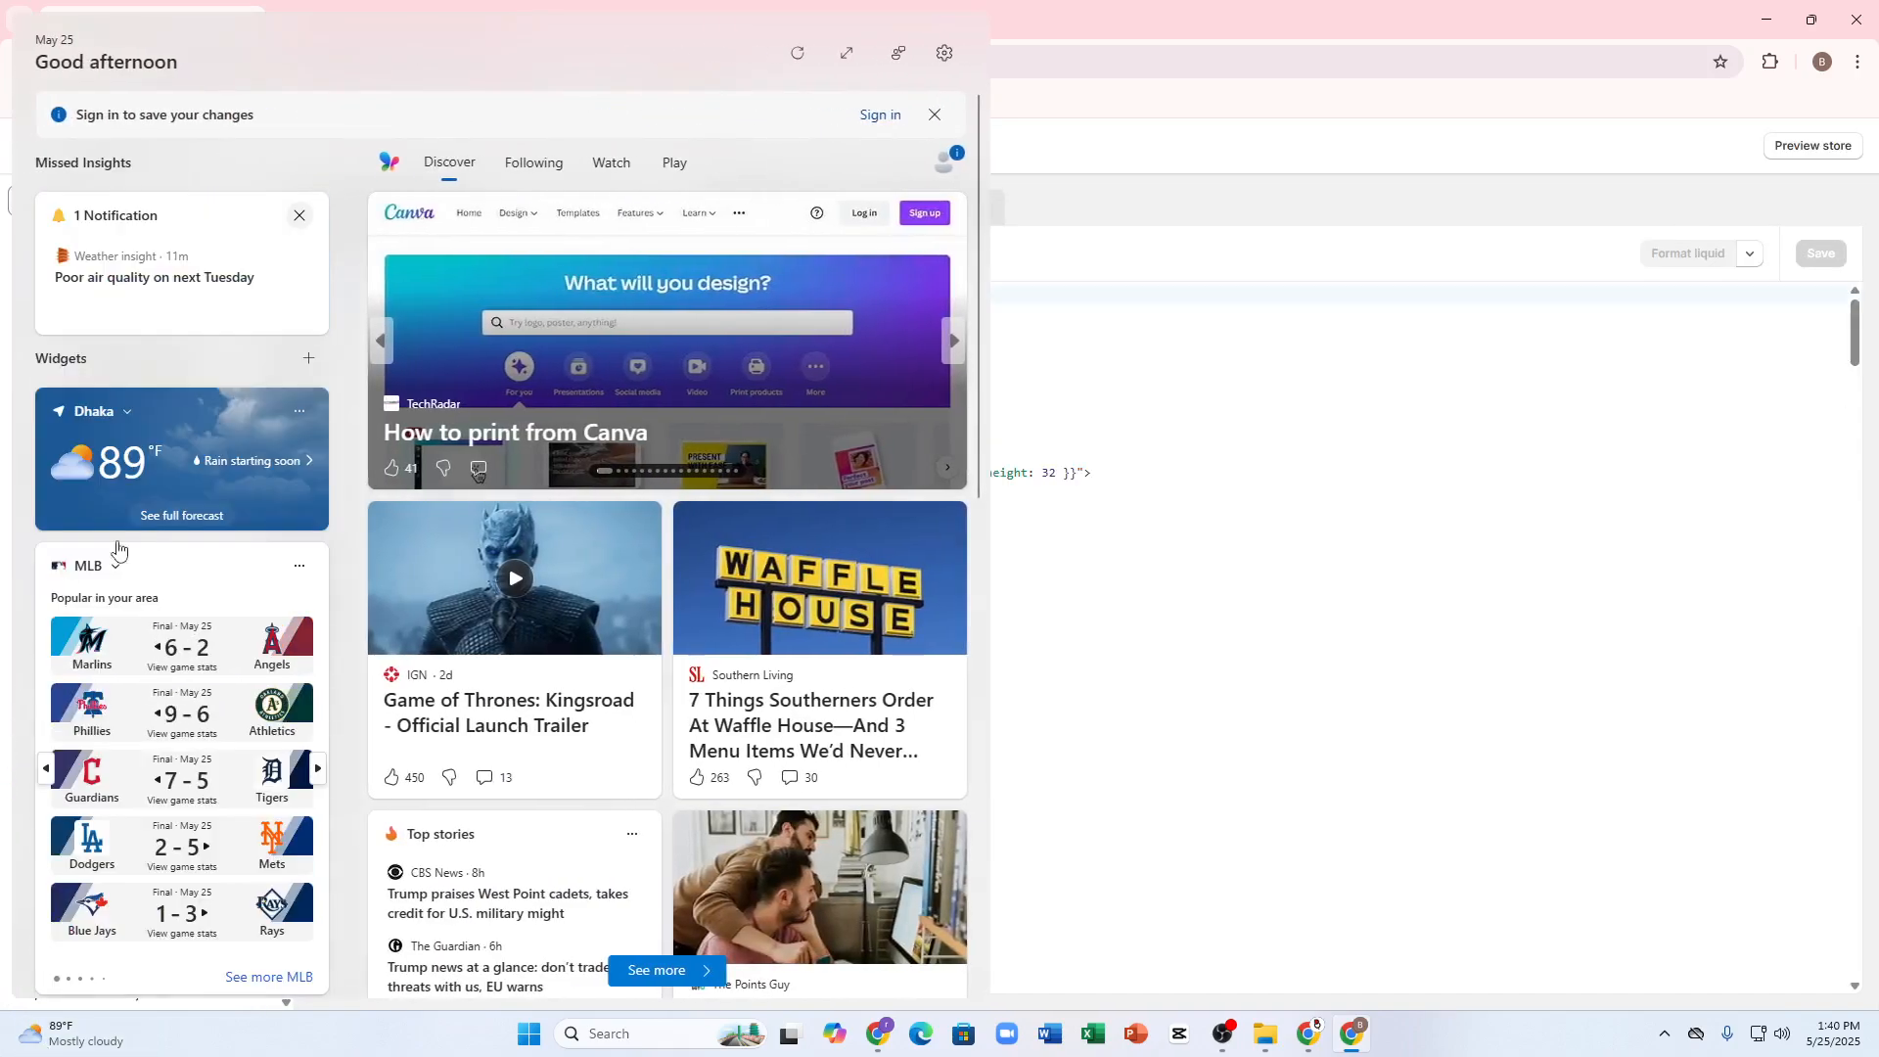
Step: Filter the theme files by "image-banner" and open image-banner.liquid from the sections folder
left_click(141, 210)
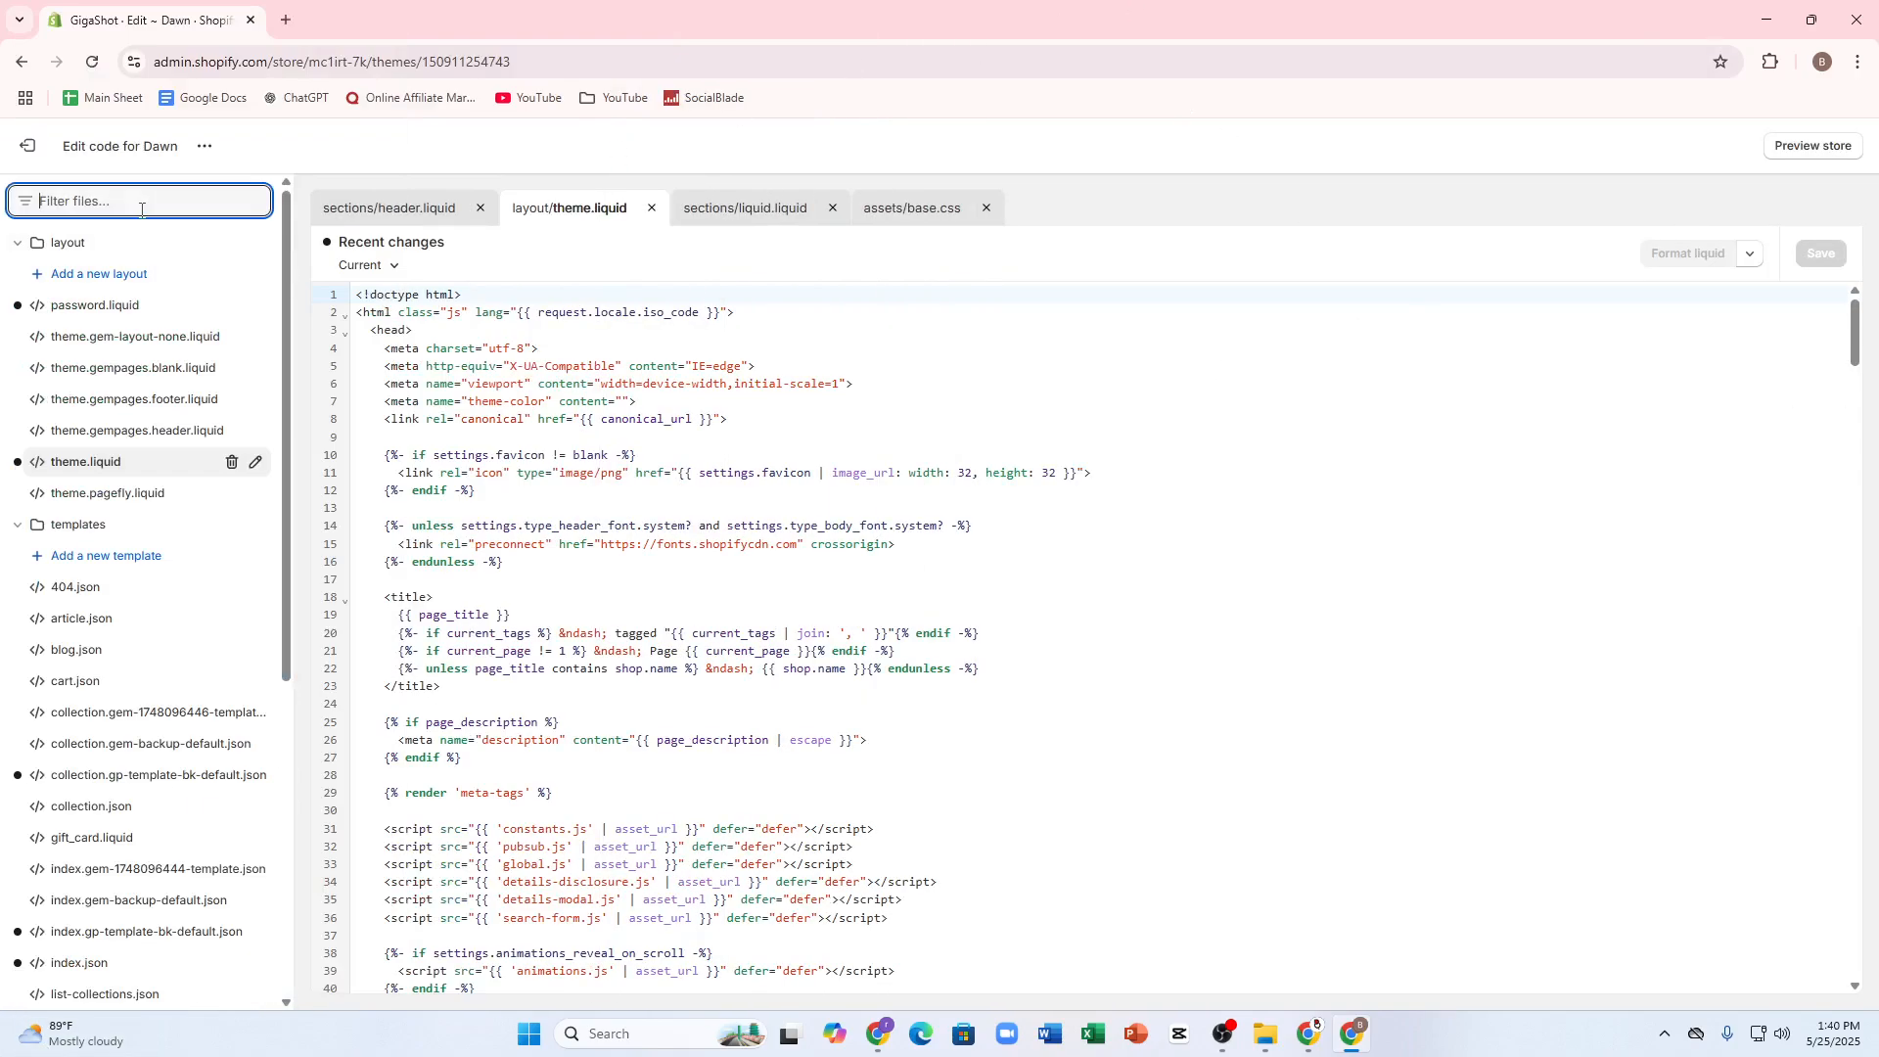
type("imah")
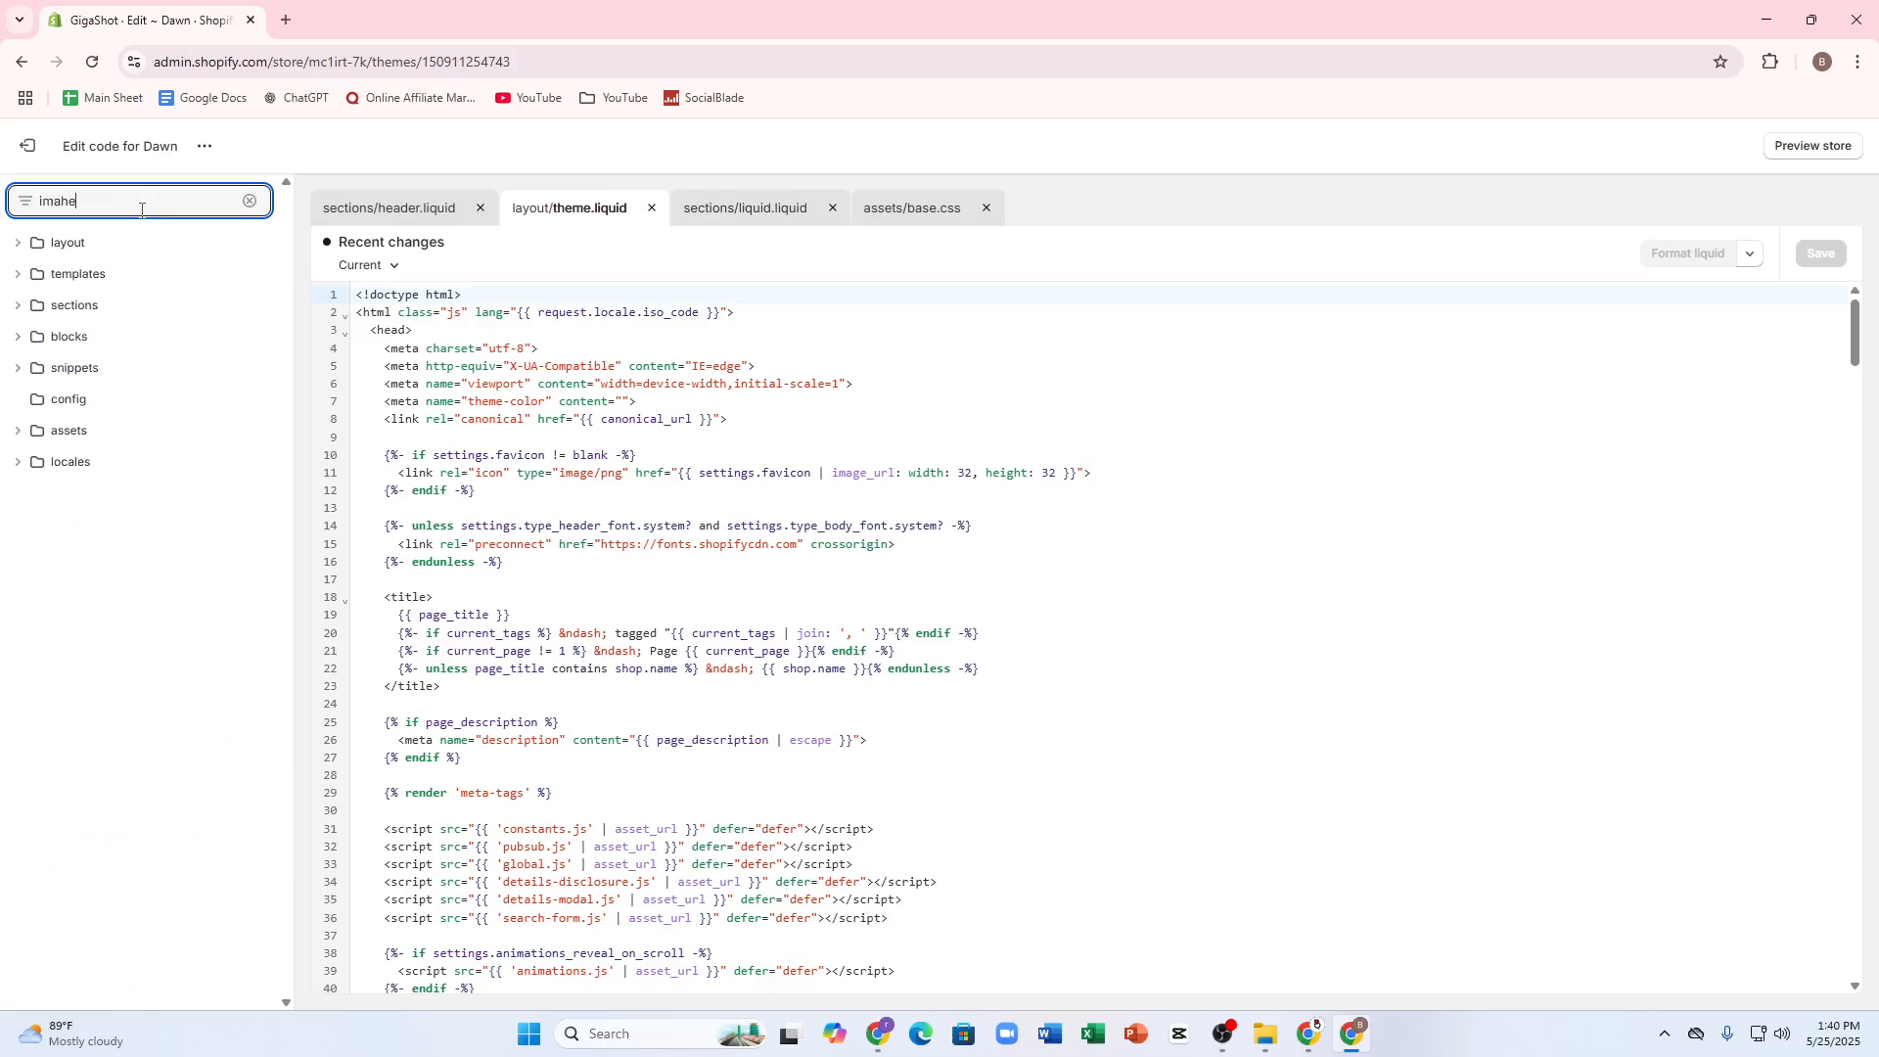
type("e")
key("BackSpace")
key("BackSpace")
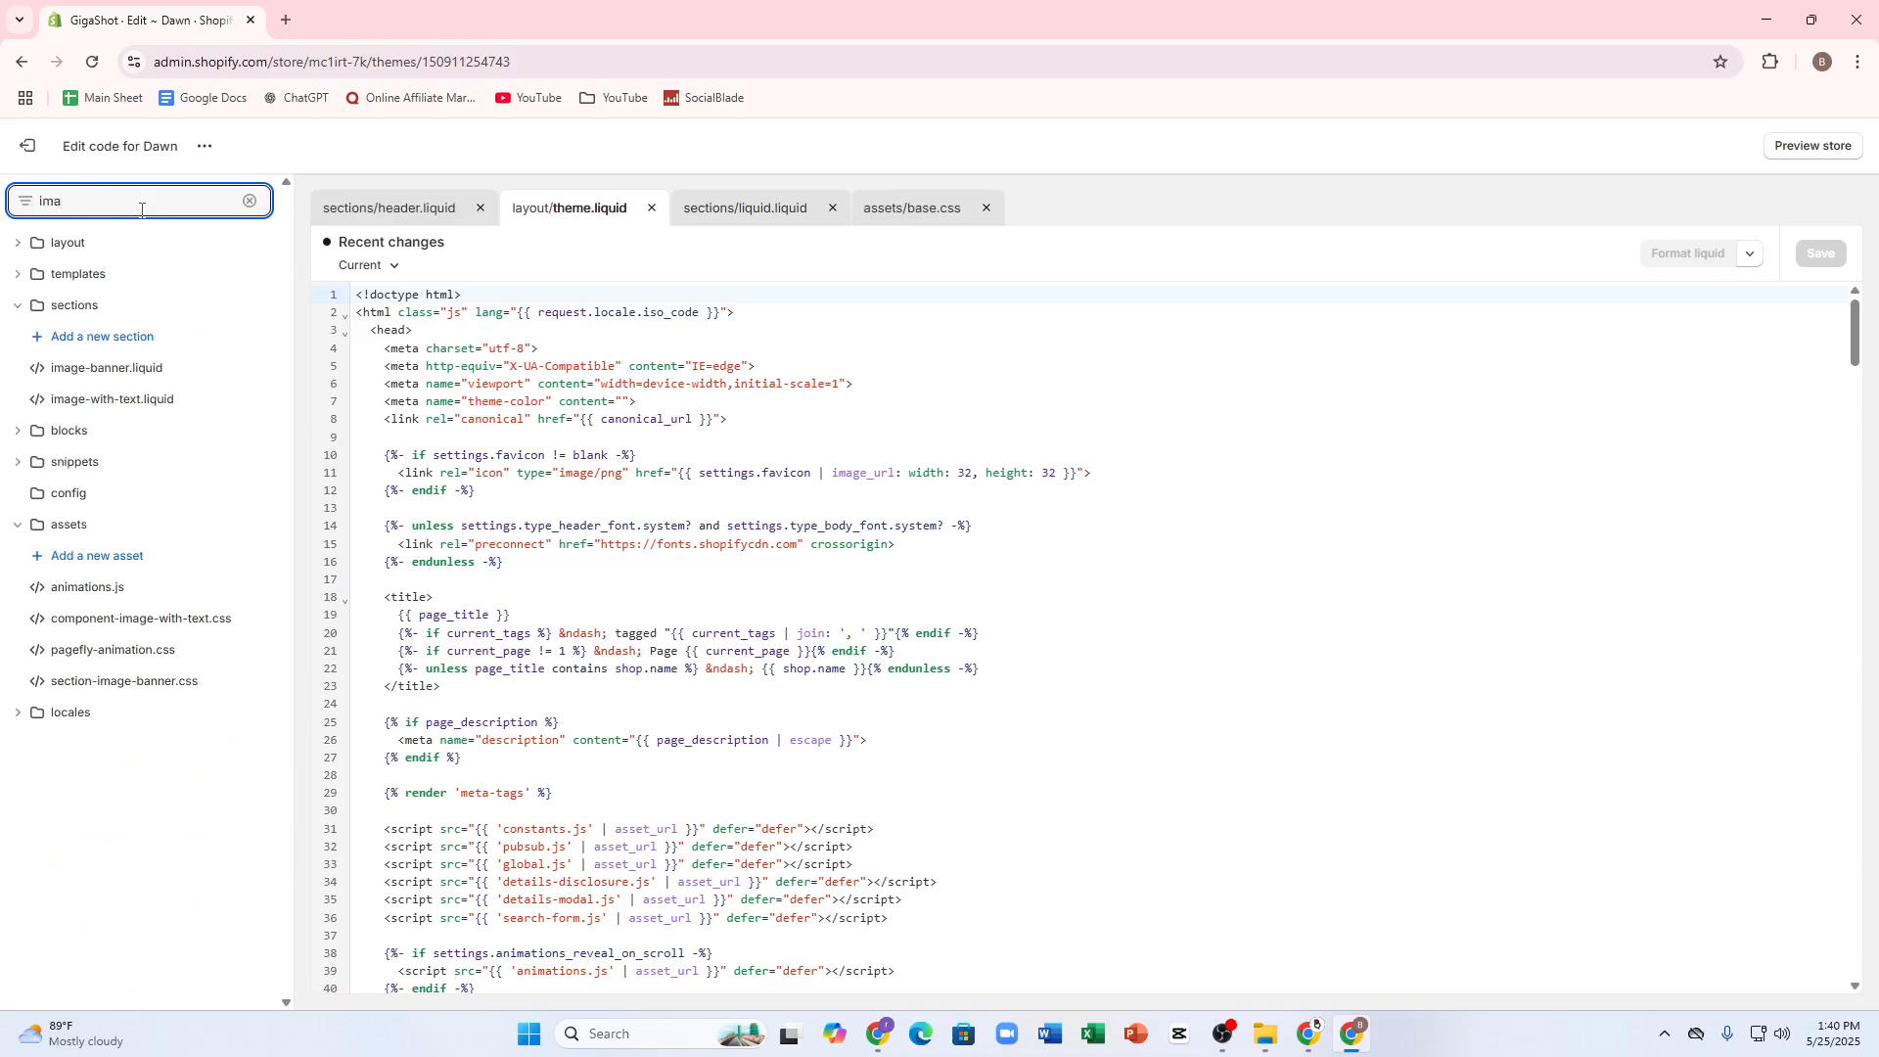
type("ge")
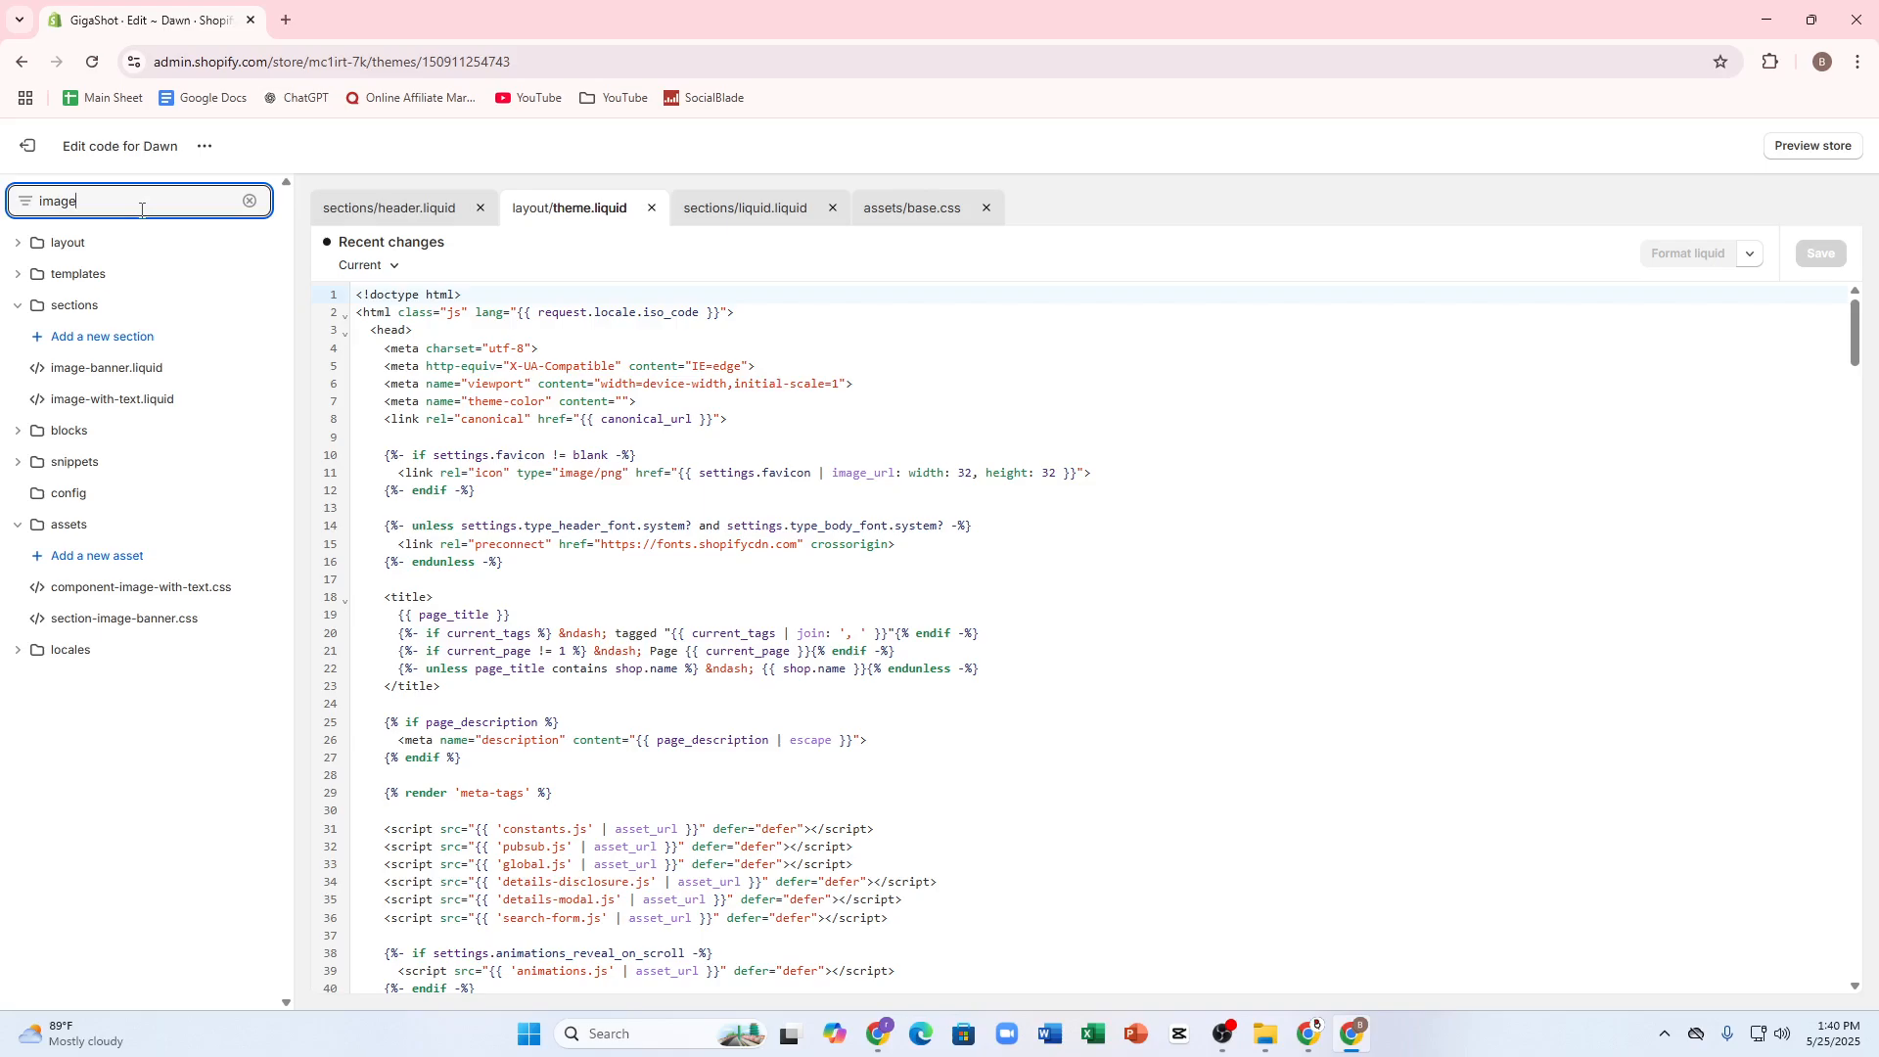
type("-banner")
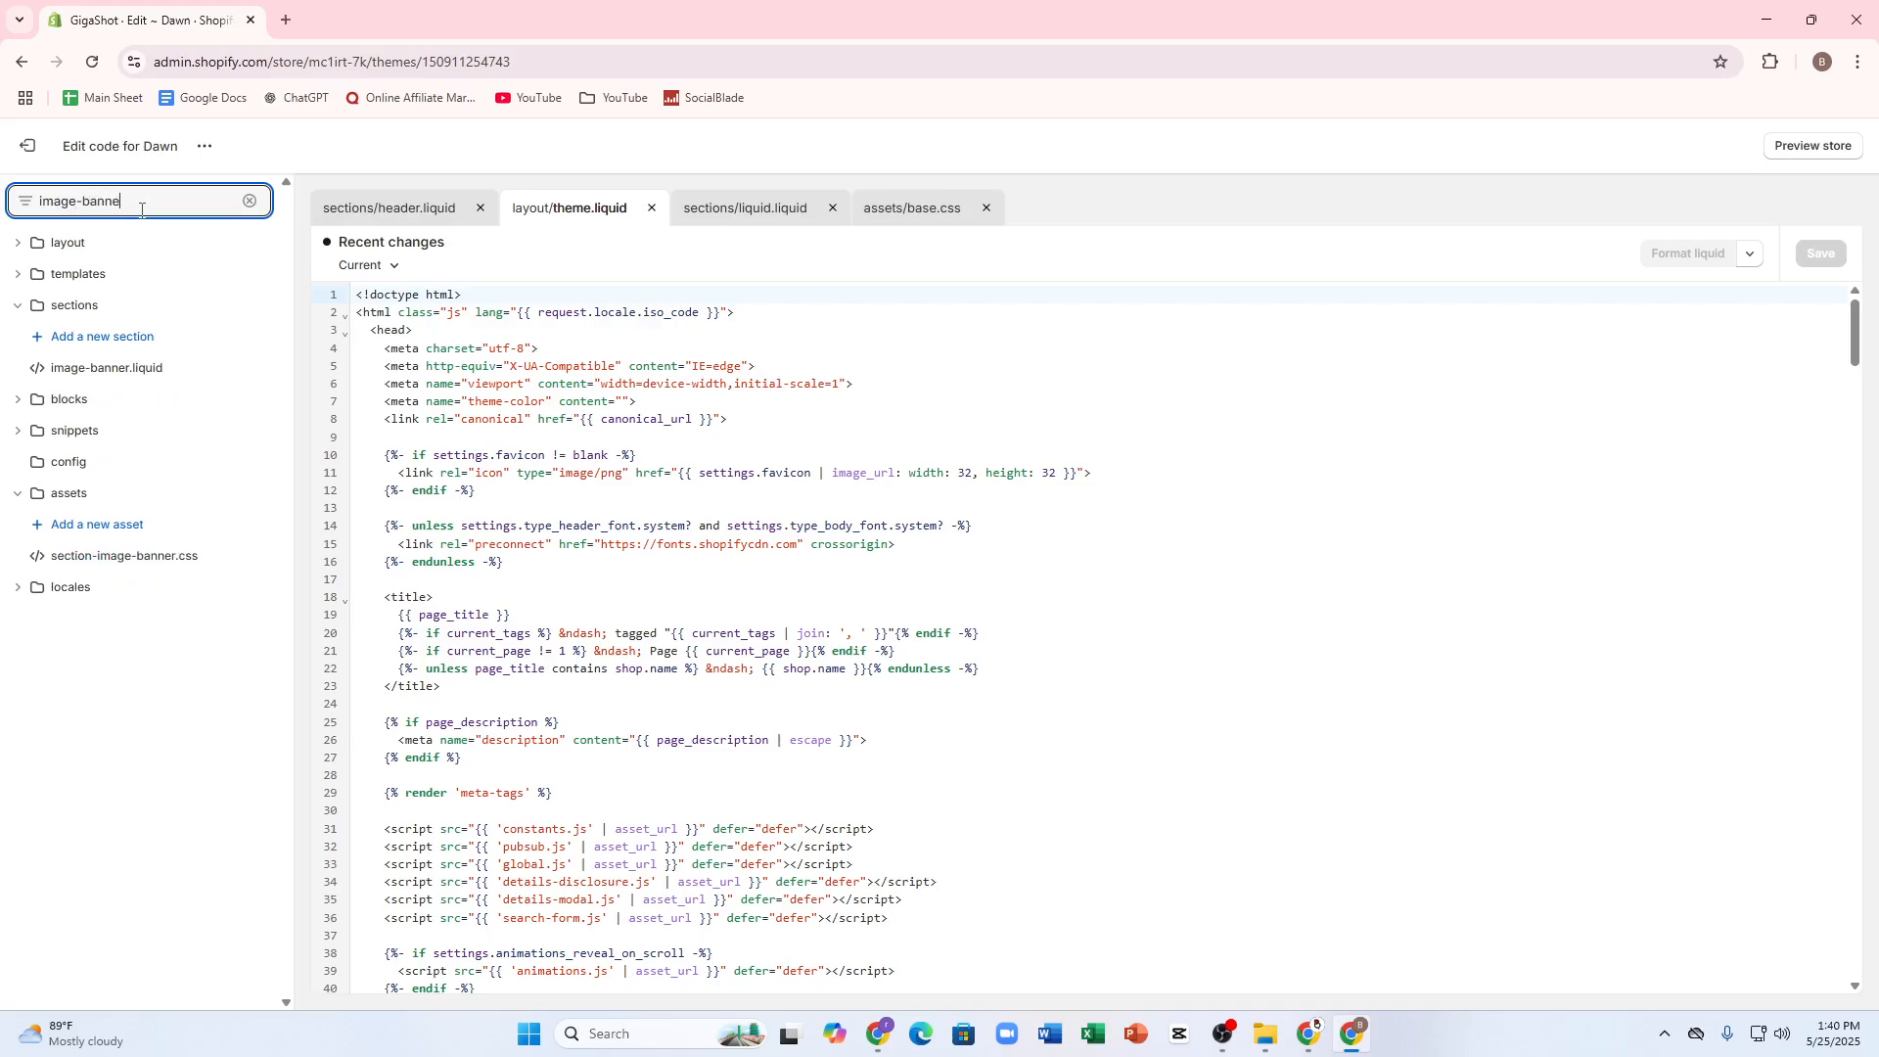
left_click(94, 370)
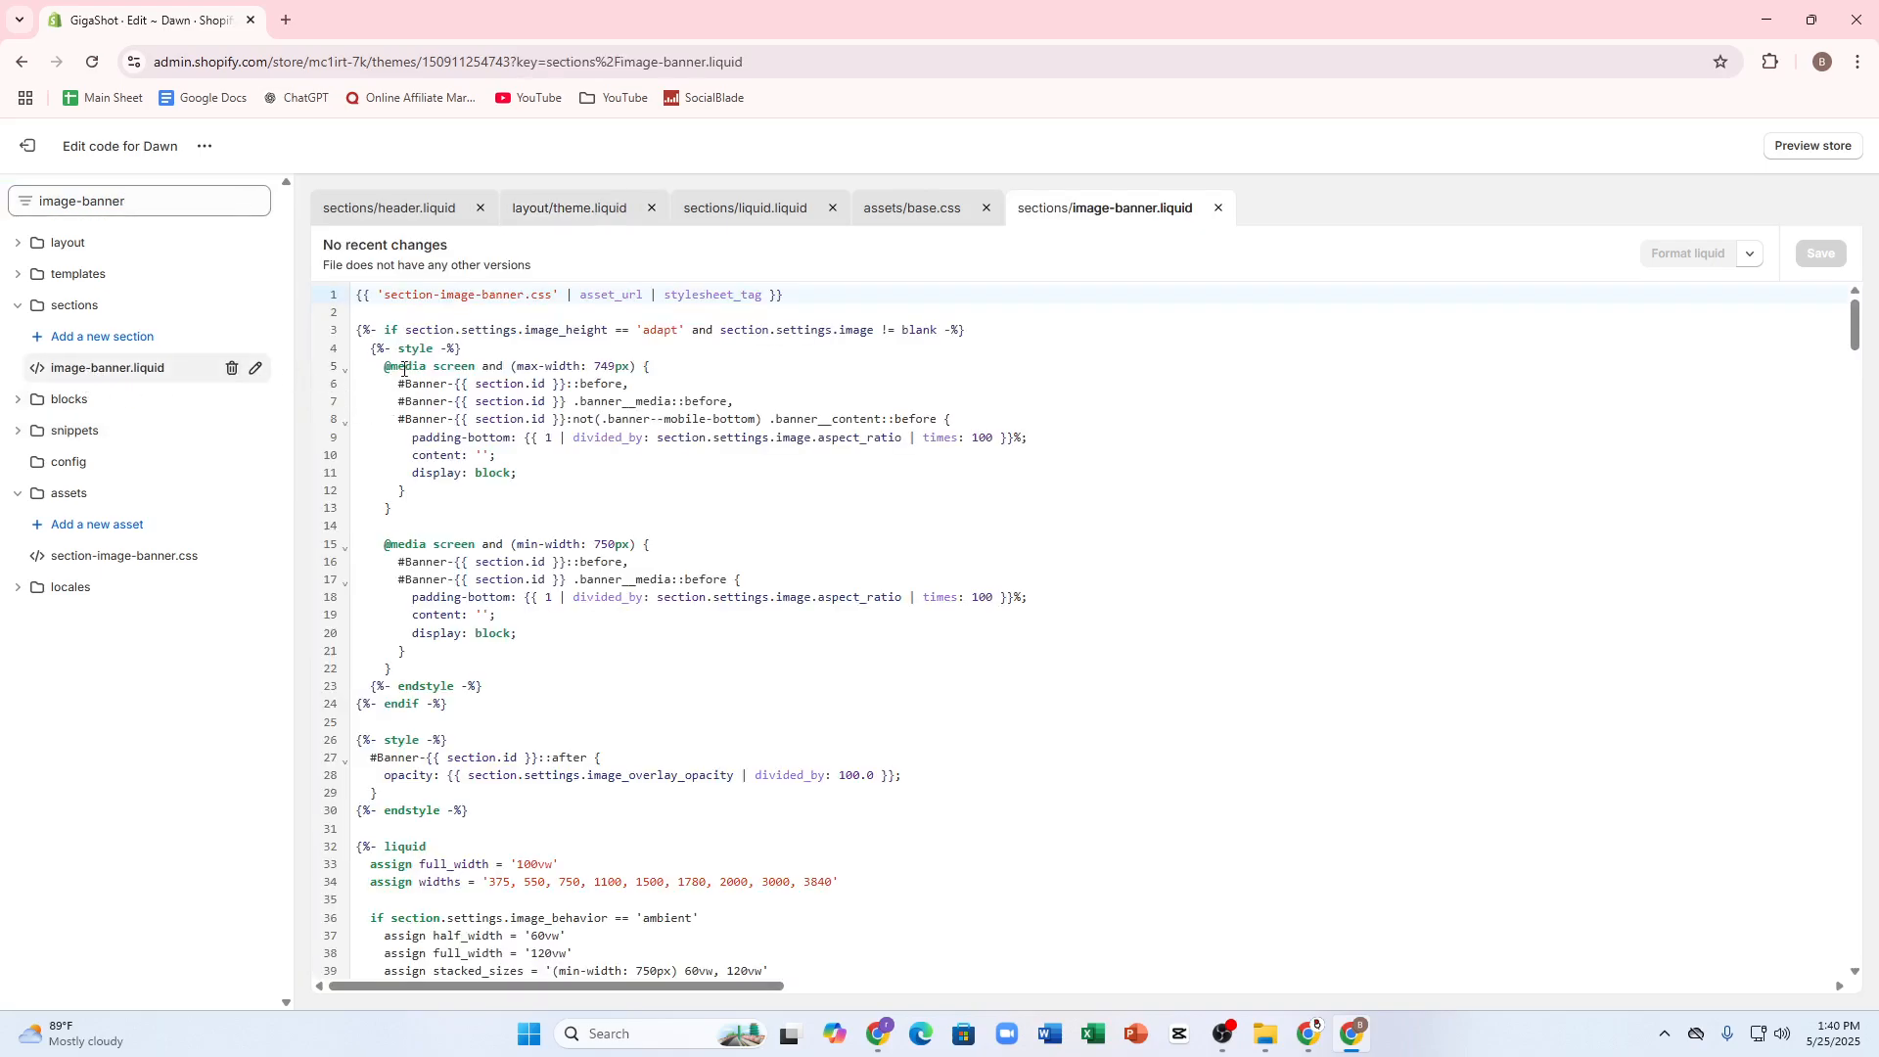
Step: Try to replace the entire code of image-banner.liquid with the clipboard contents
left_click_drag(357, 296, 1156, 901)
scroll(1141, 893, "down", 20)
scroll(1153, 902, "down", 20)
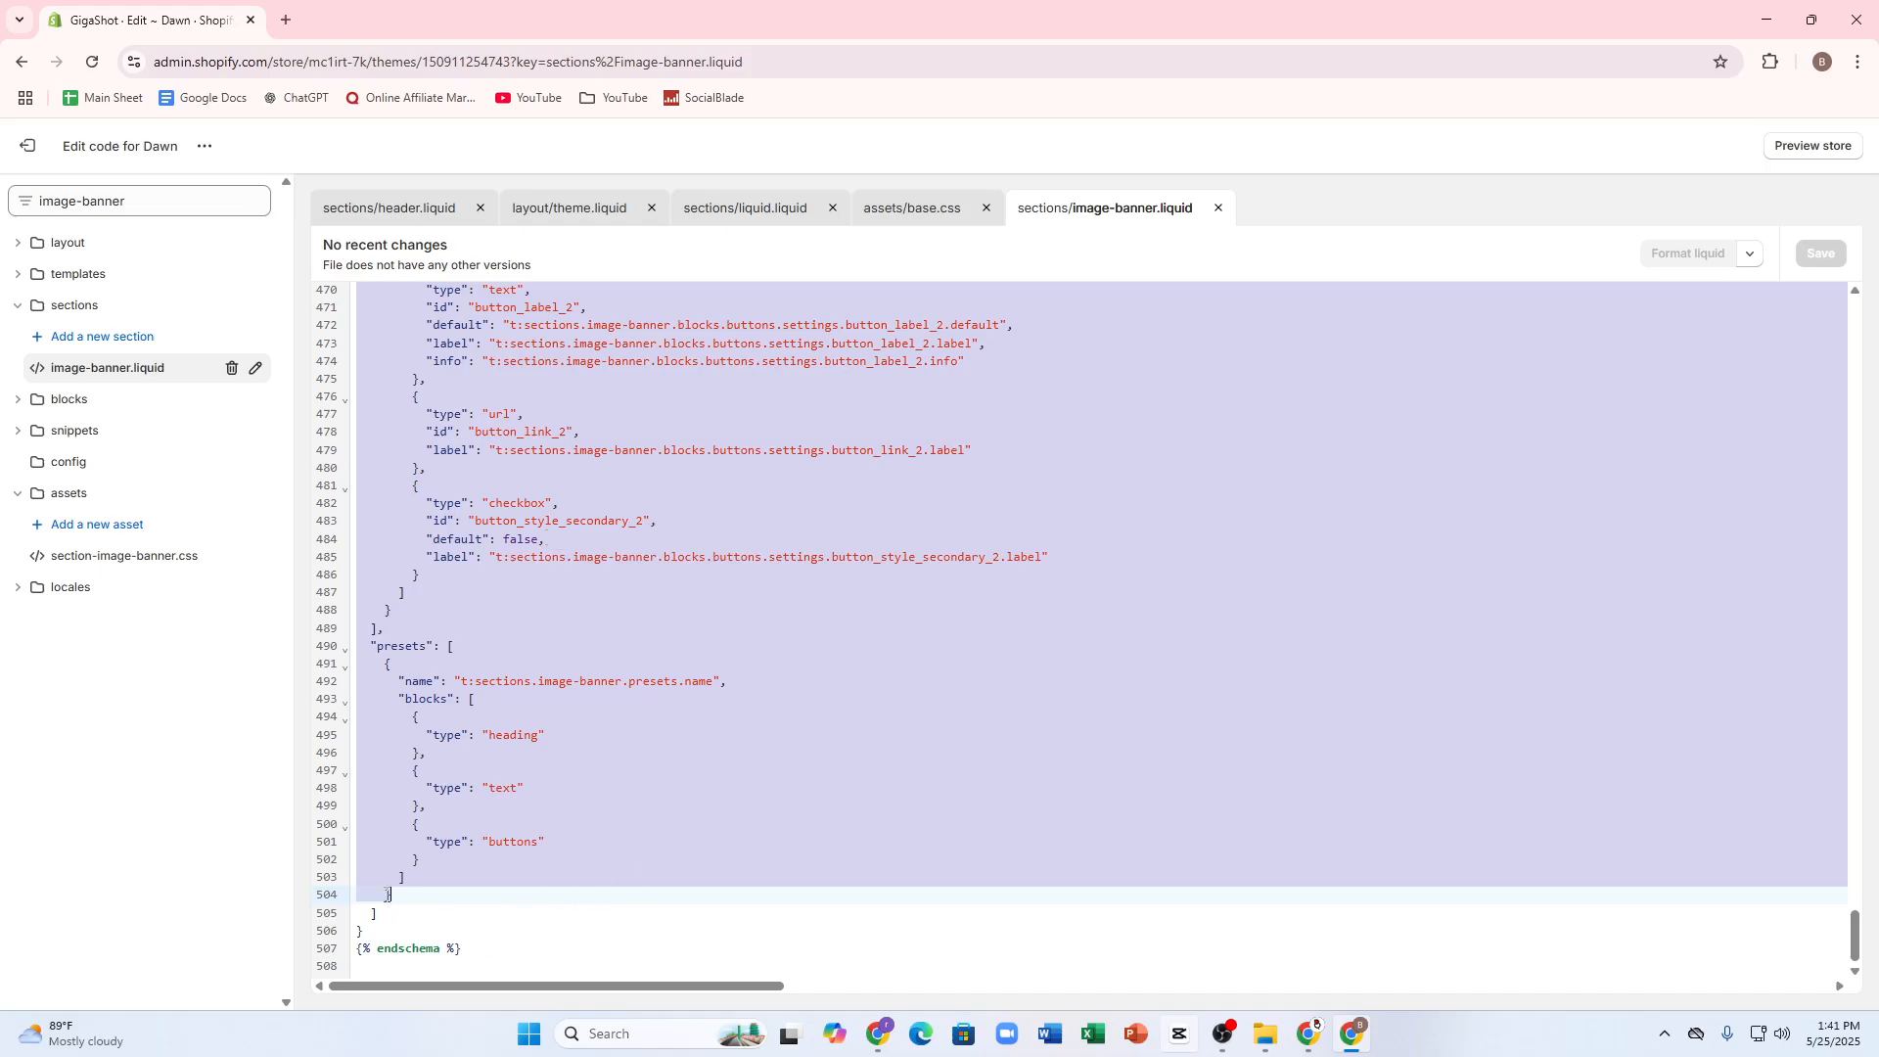
key("ctrl+v")
left_click_drag(402, 927, 499, 968)
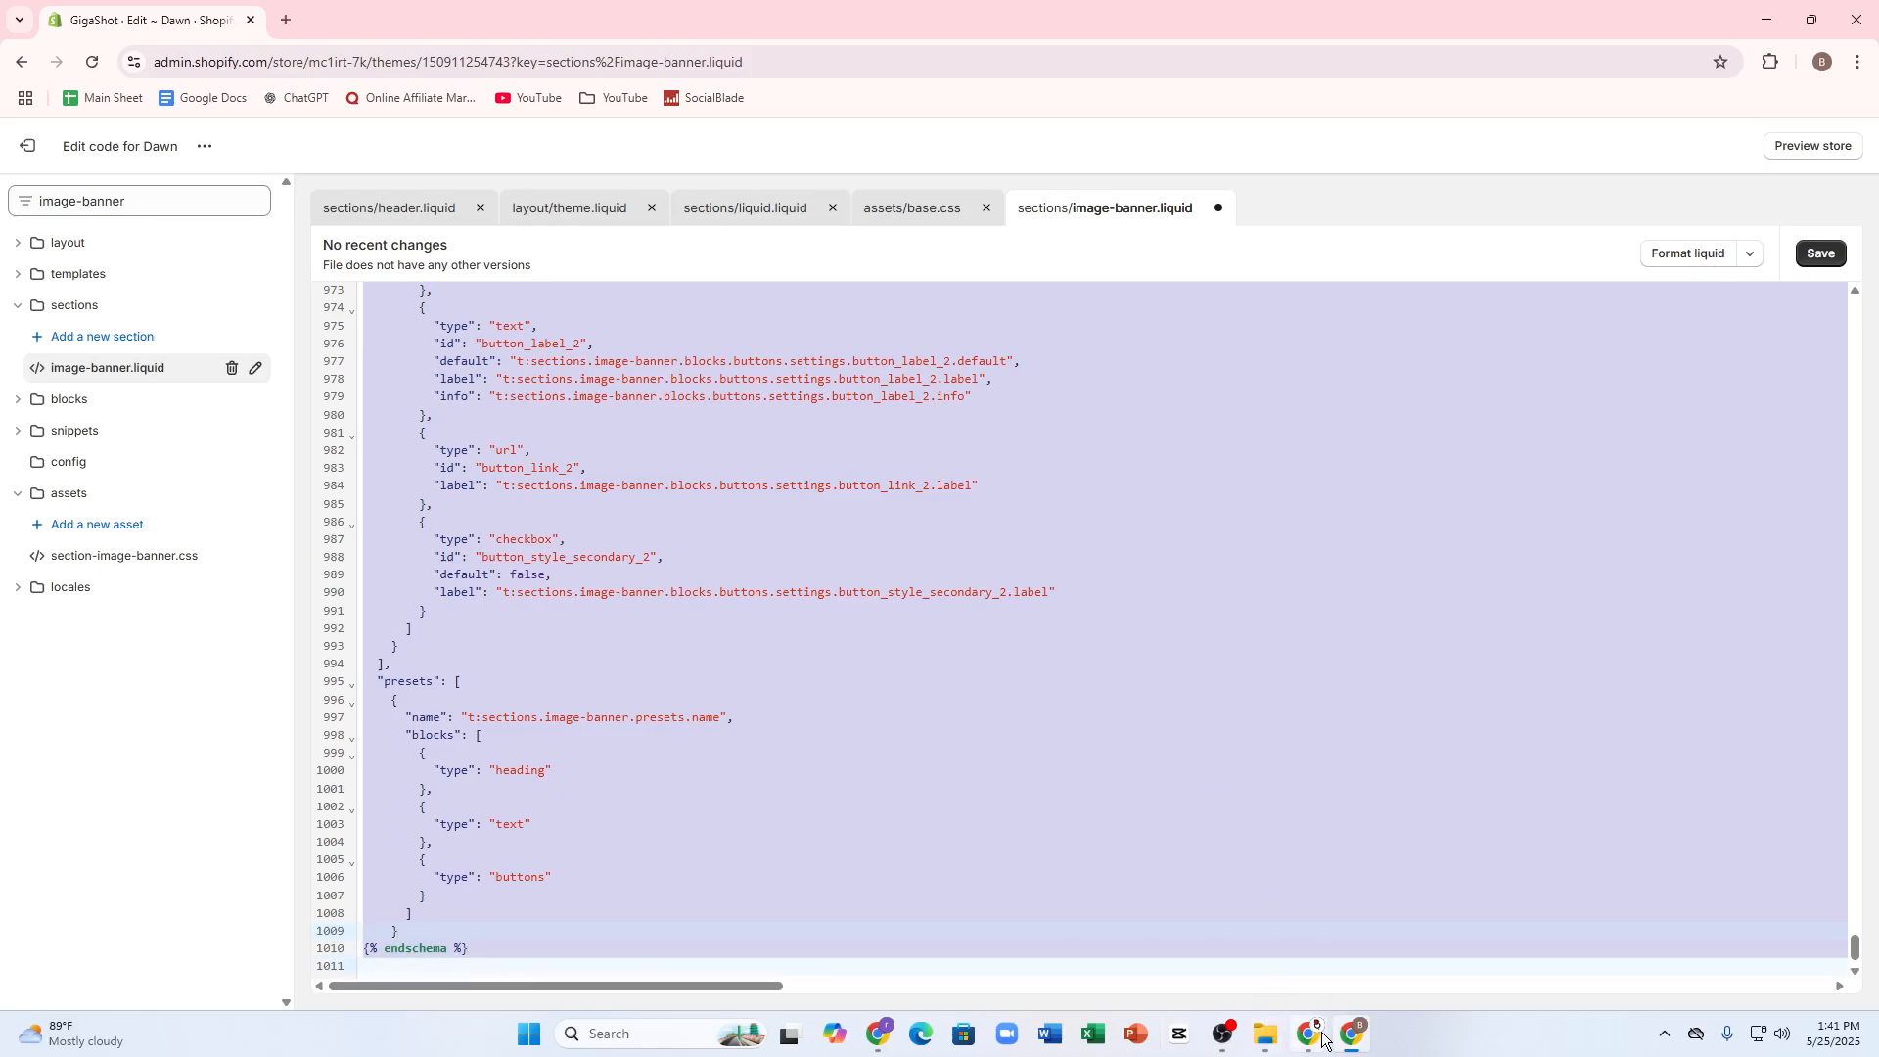
Step: Copy the style and script code for clickable images from the Notion page and return to the Shopify code editor
mouse_move(1321, 1038)
left_click(1396, 953)
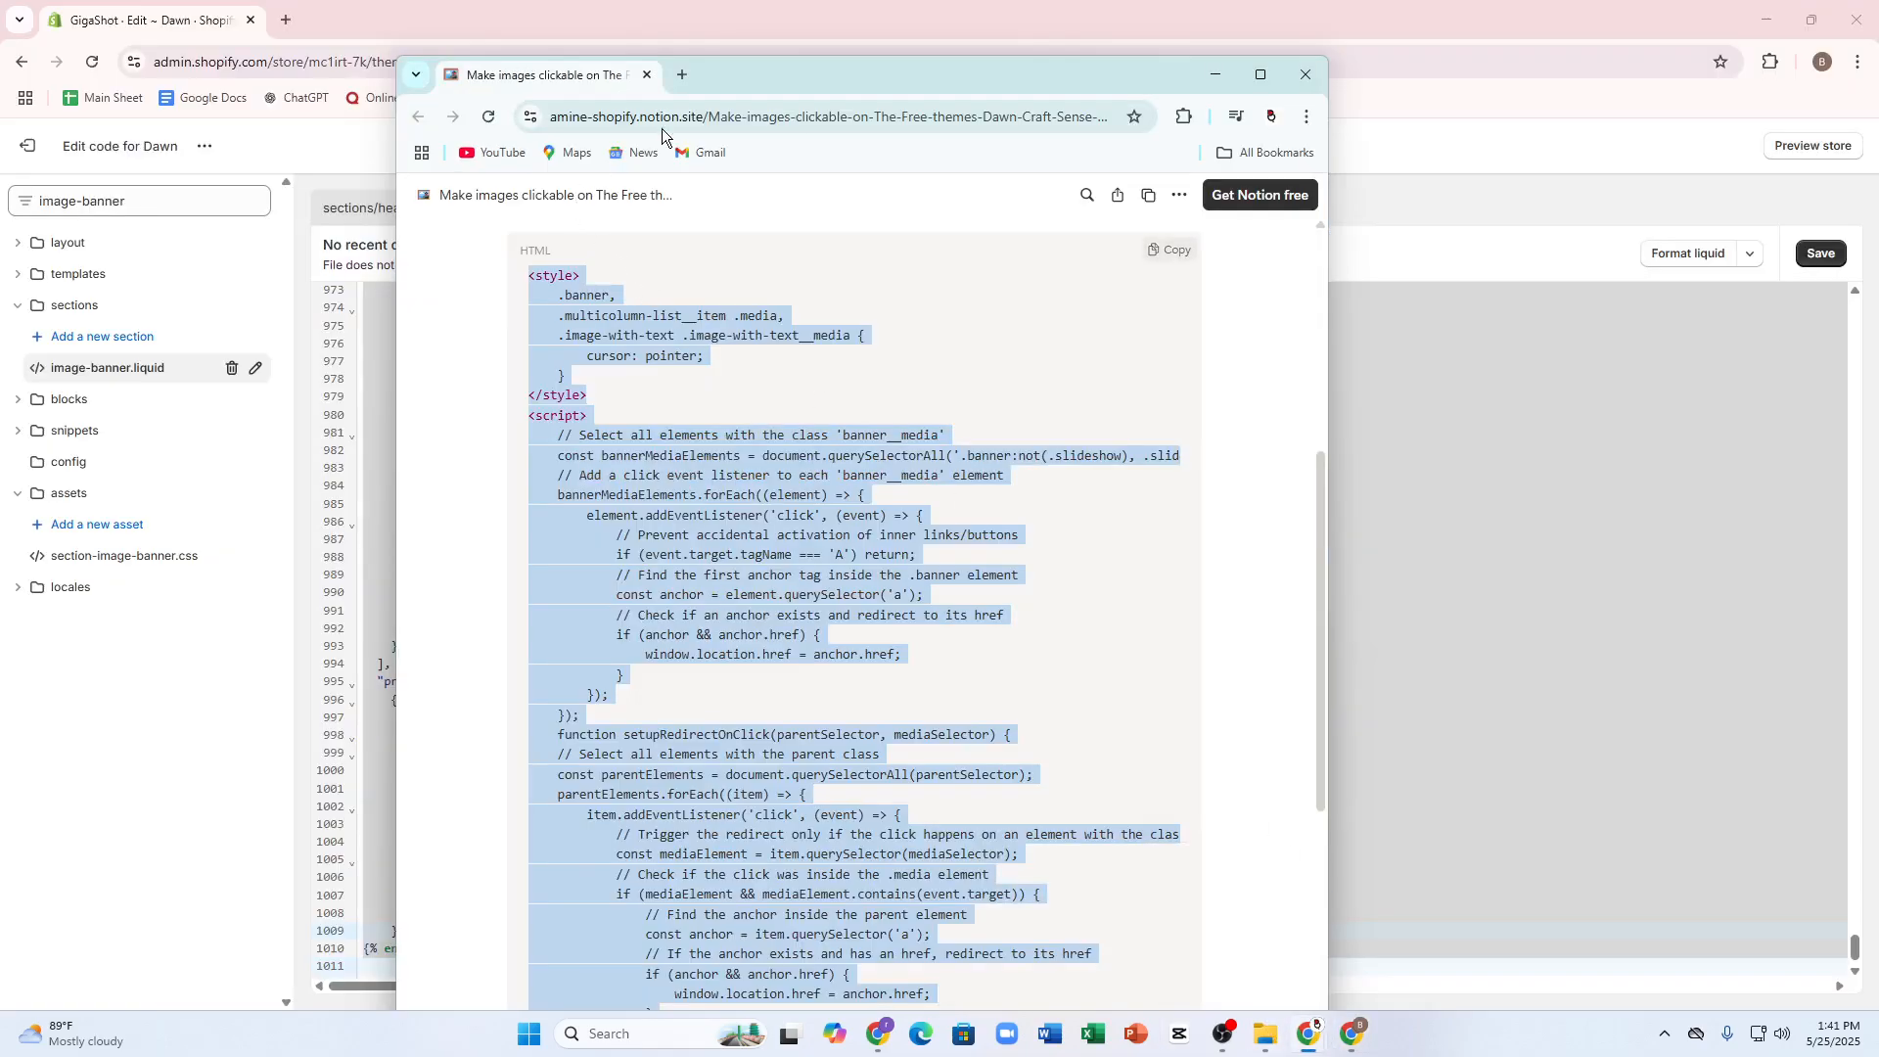
right_click(587, 318)
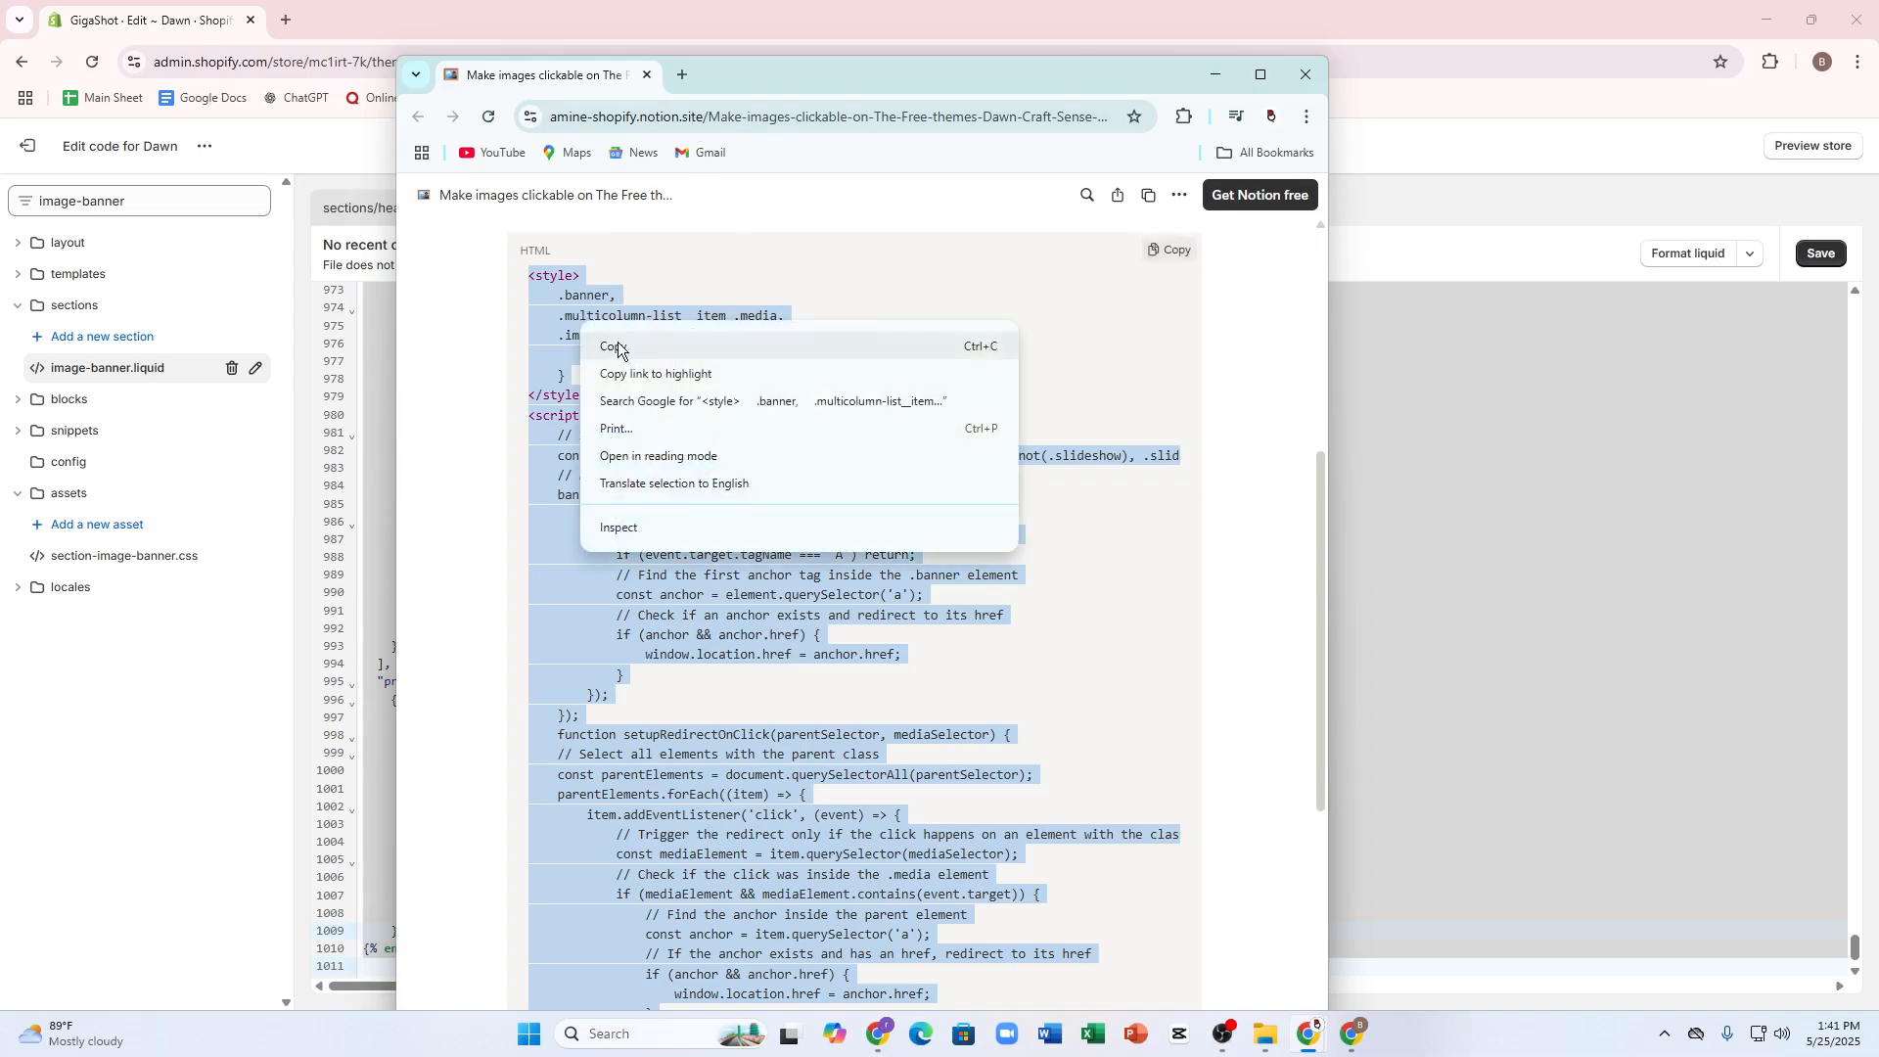
left_click(614, 348)
scroll(614, 489, "down", 4)
key("alt+Tab")
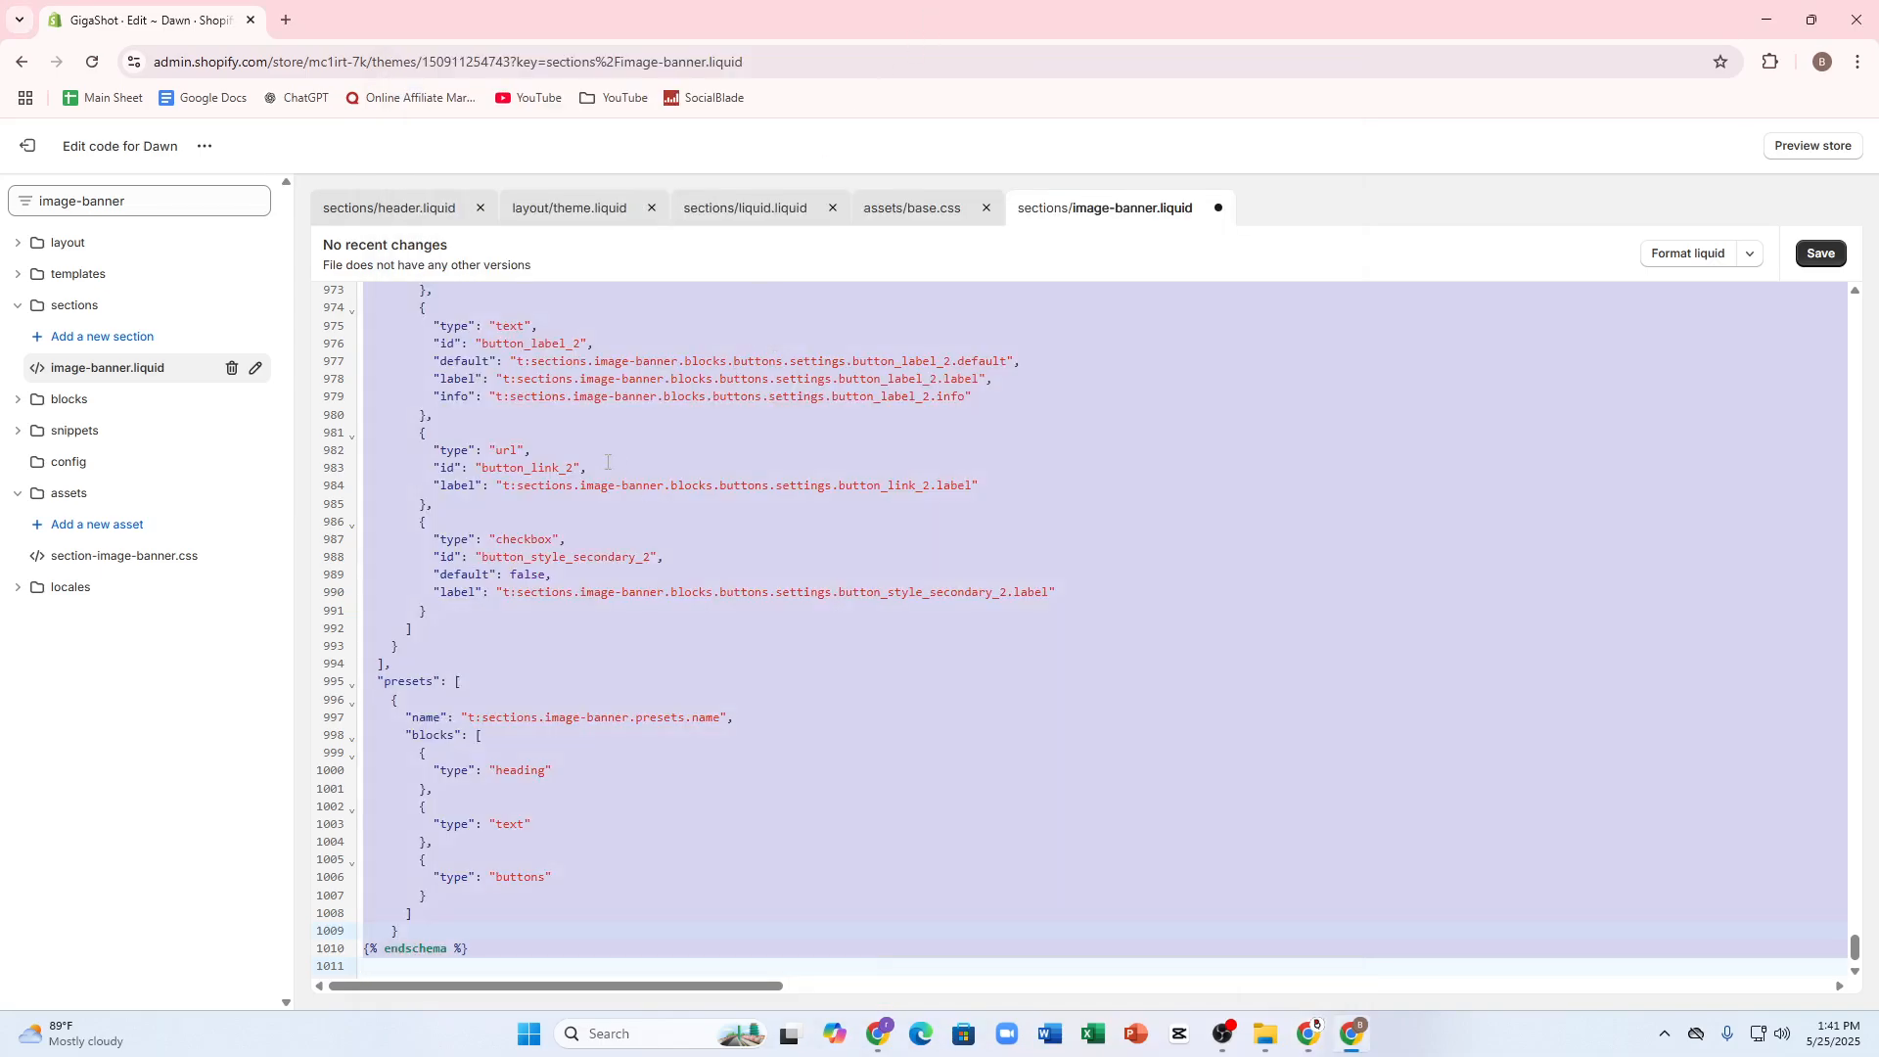
Step: Paste the copied code over the selected lines of image-banner.liquid and try to save the file
key("ctrl+v")
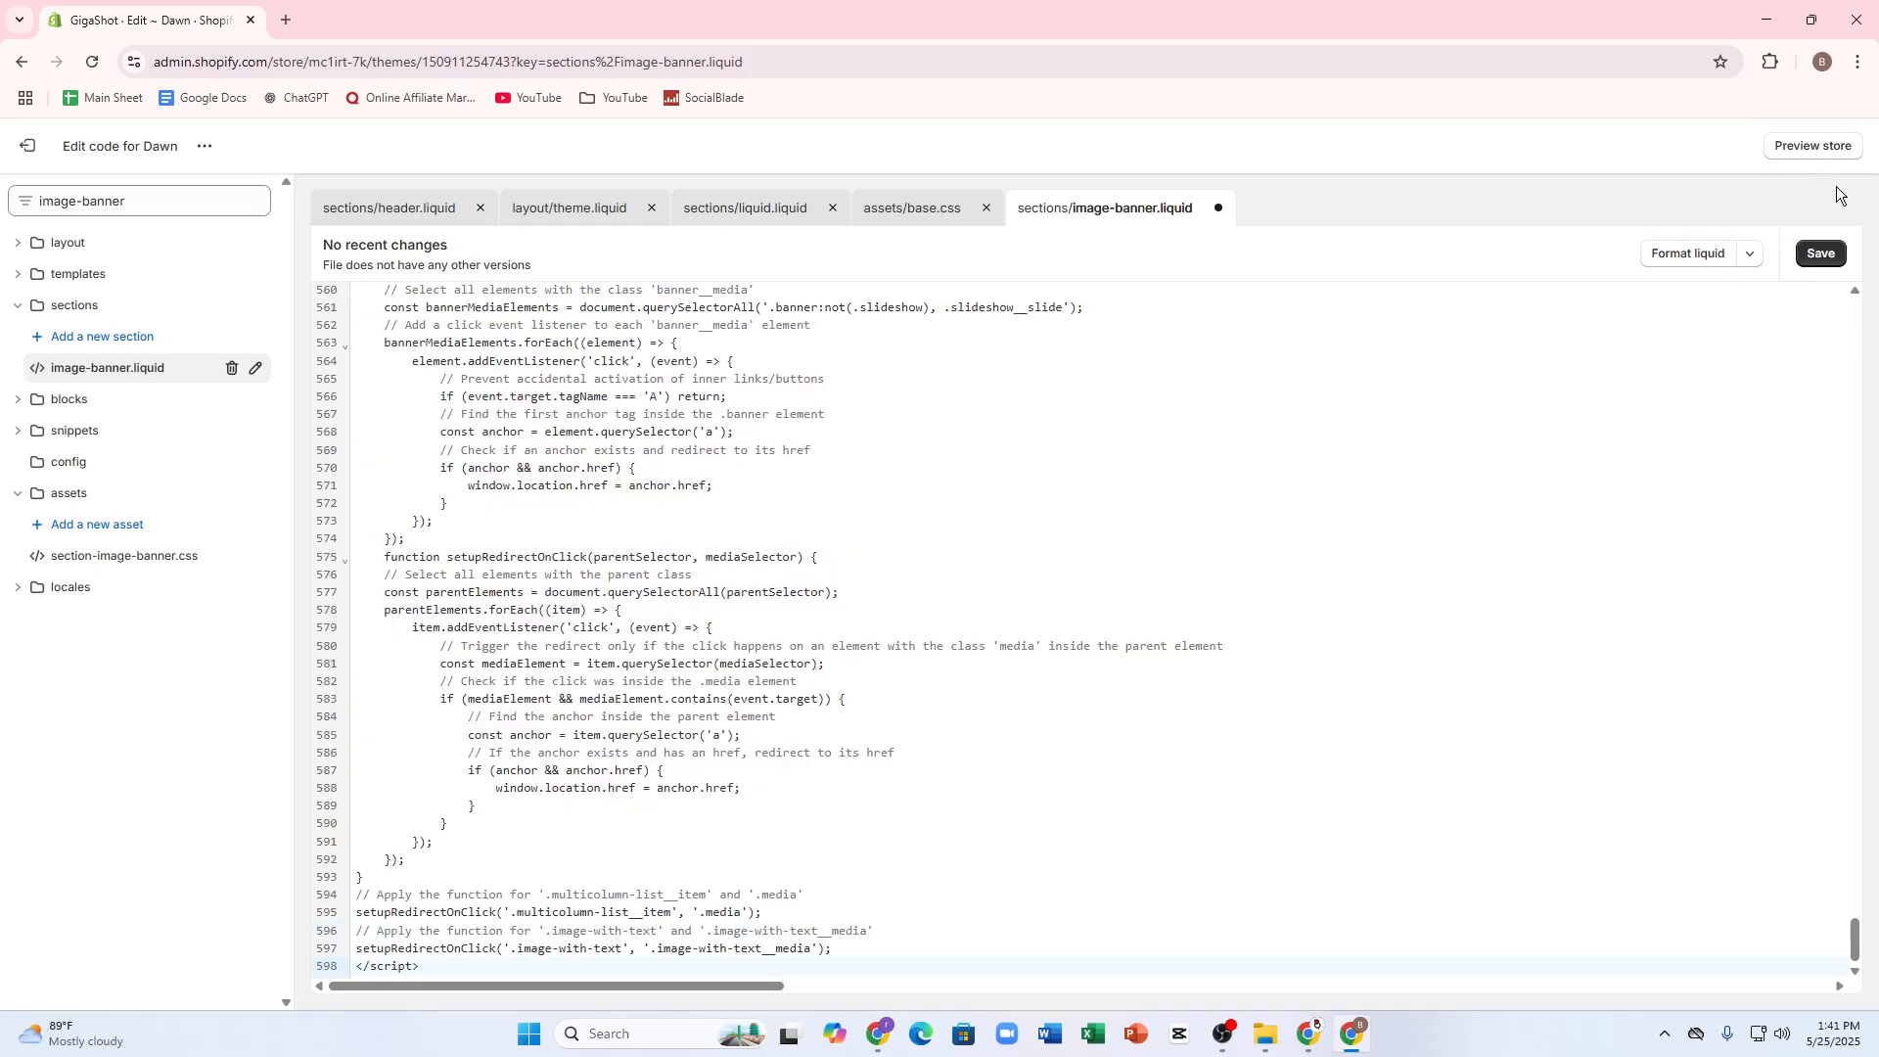
left_click(1820, 256)
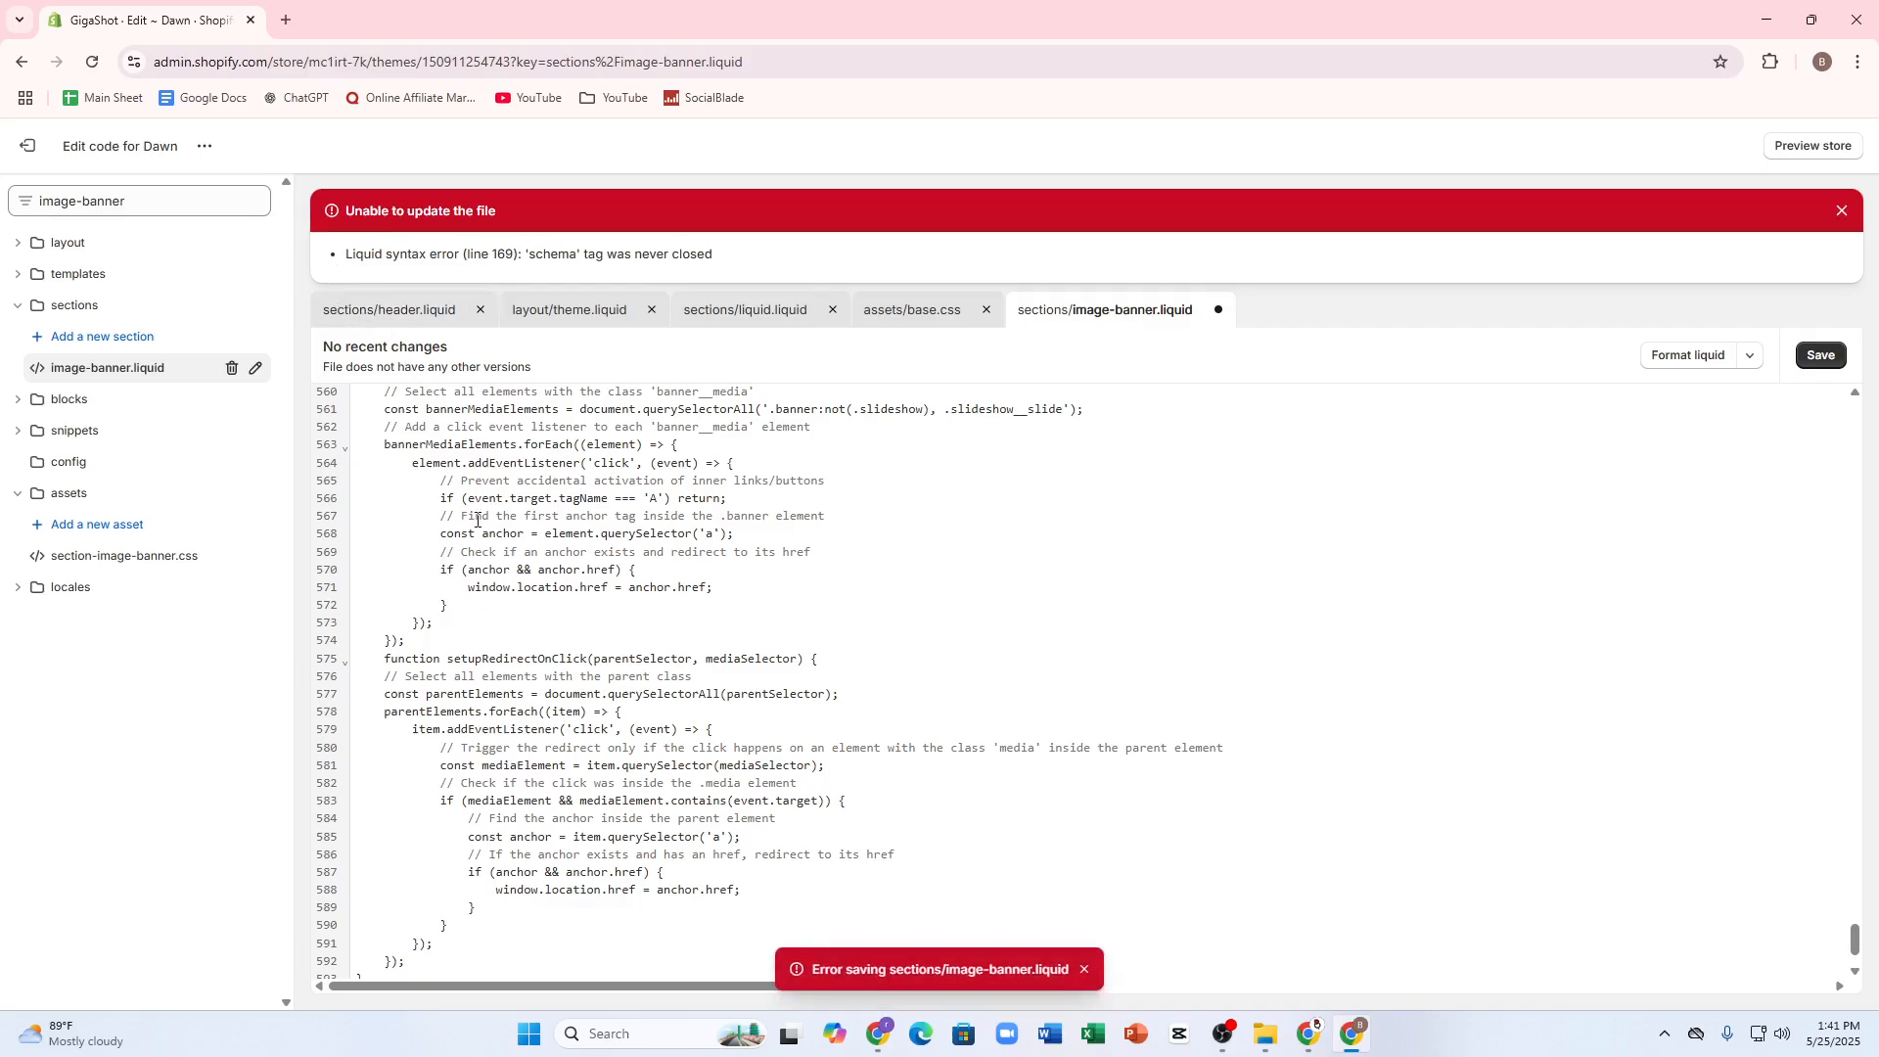
scroll(476, 519, "down", 2)
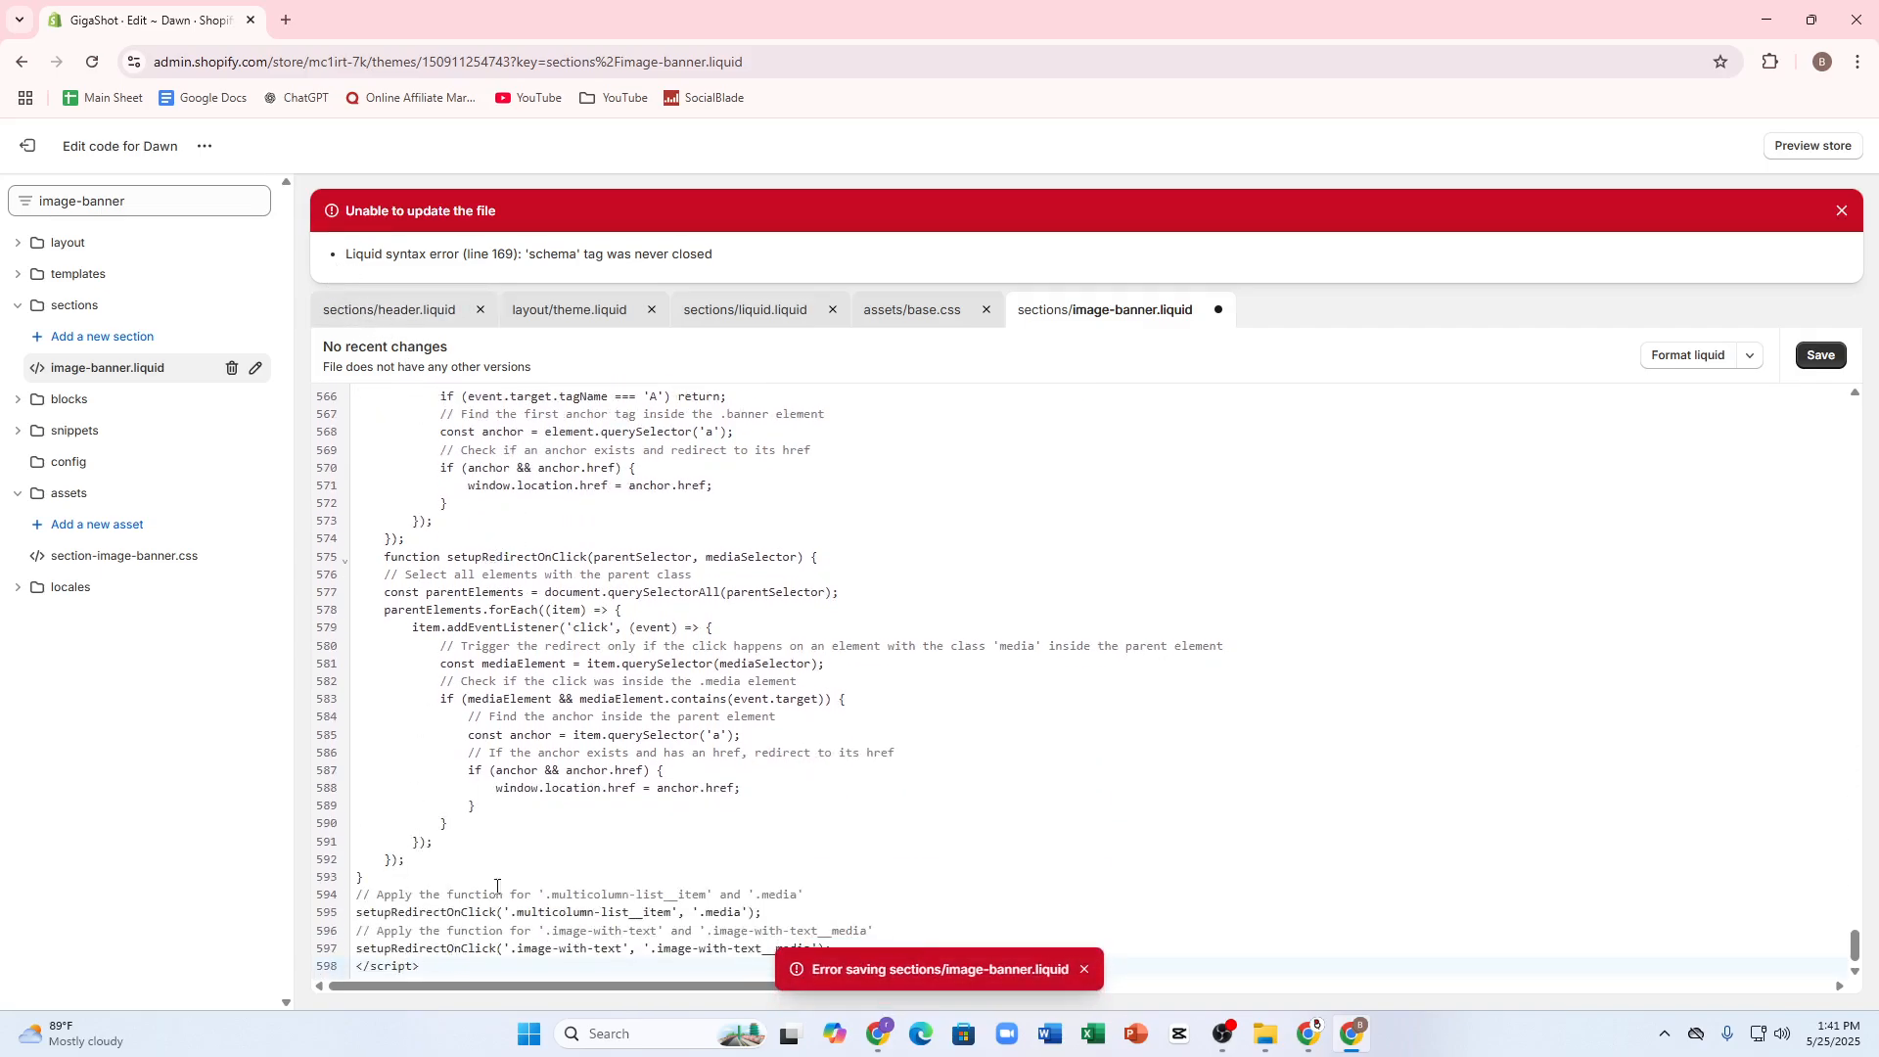
Step: Replace the whole content of image-banner.liquid with the copied clickable-image code and save the file
key("ctrl+a")
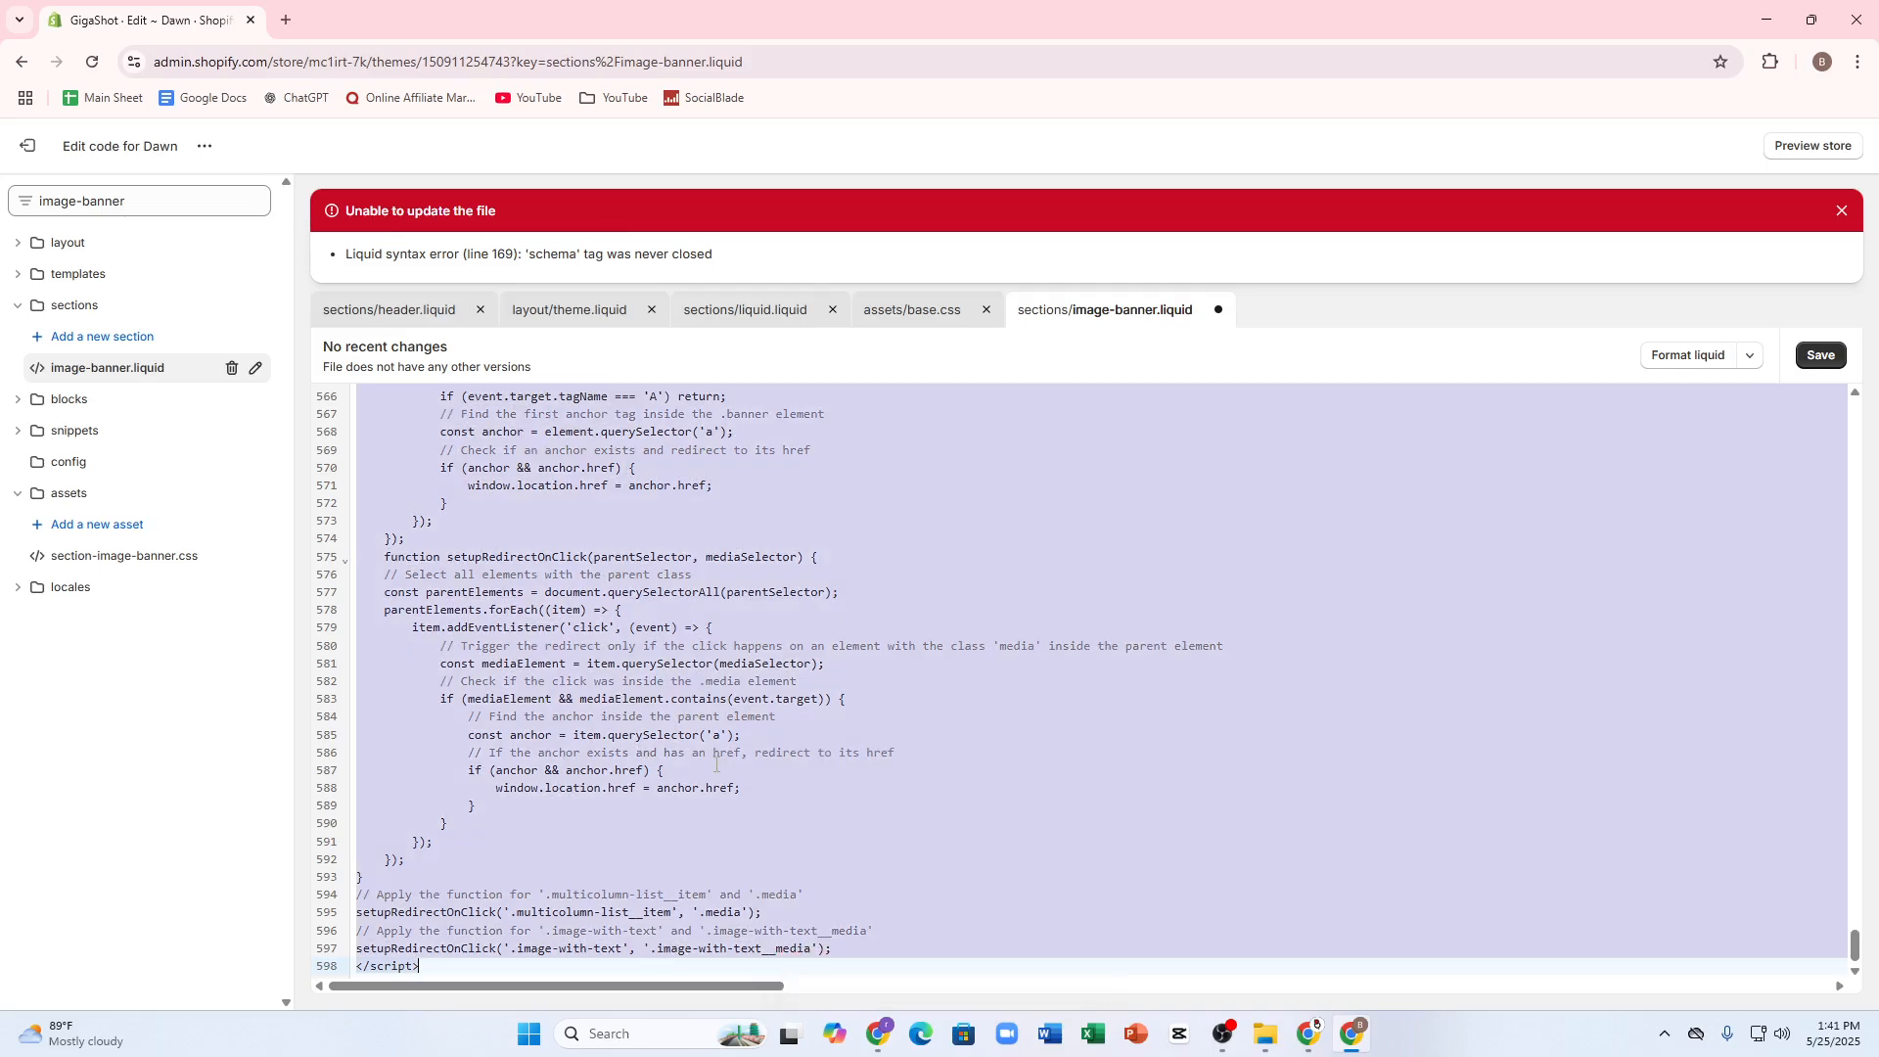
key("BackSpace")
key("ctrl+v")
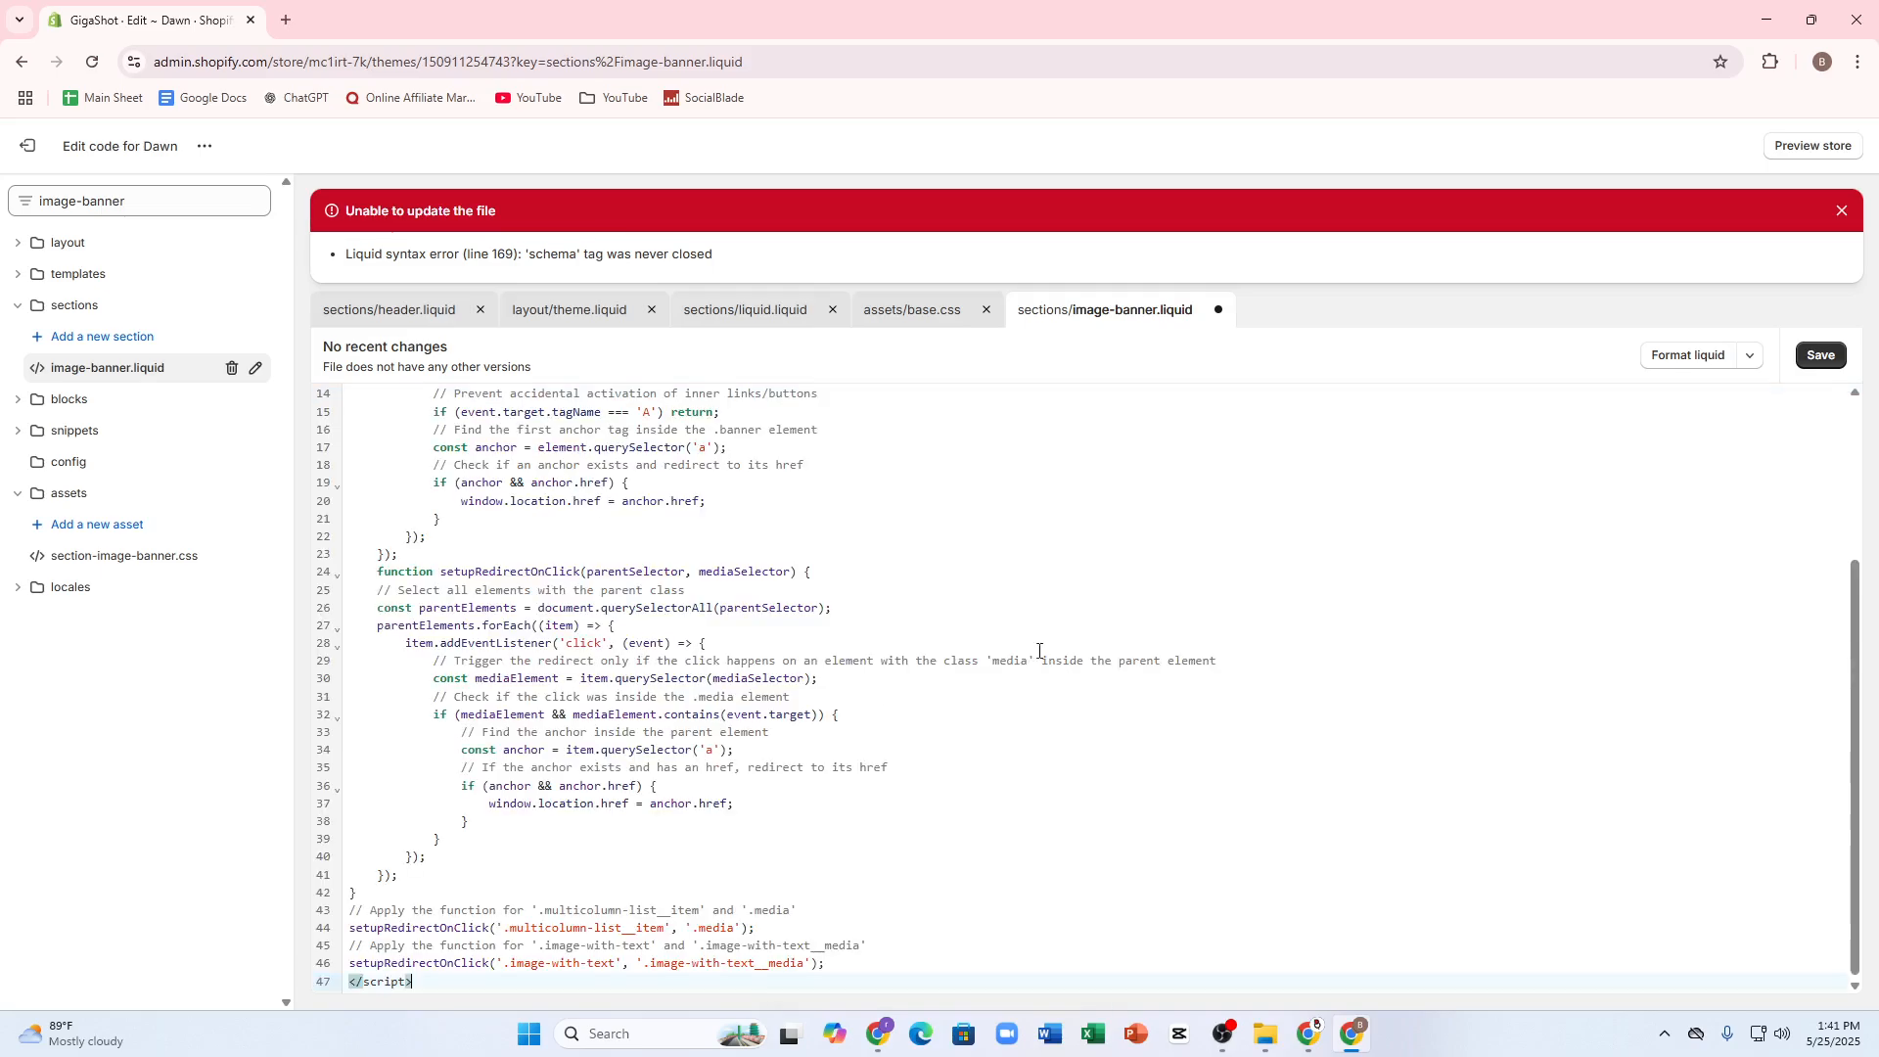
left_click(1815, 357)
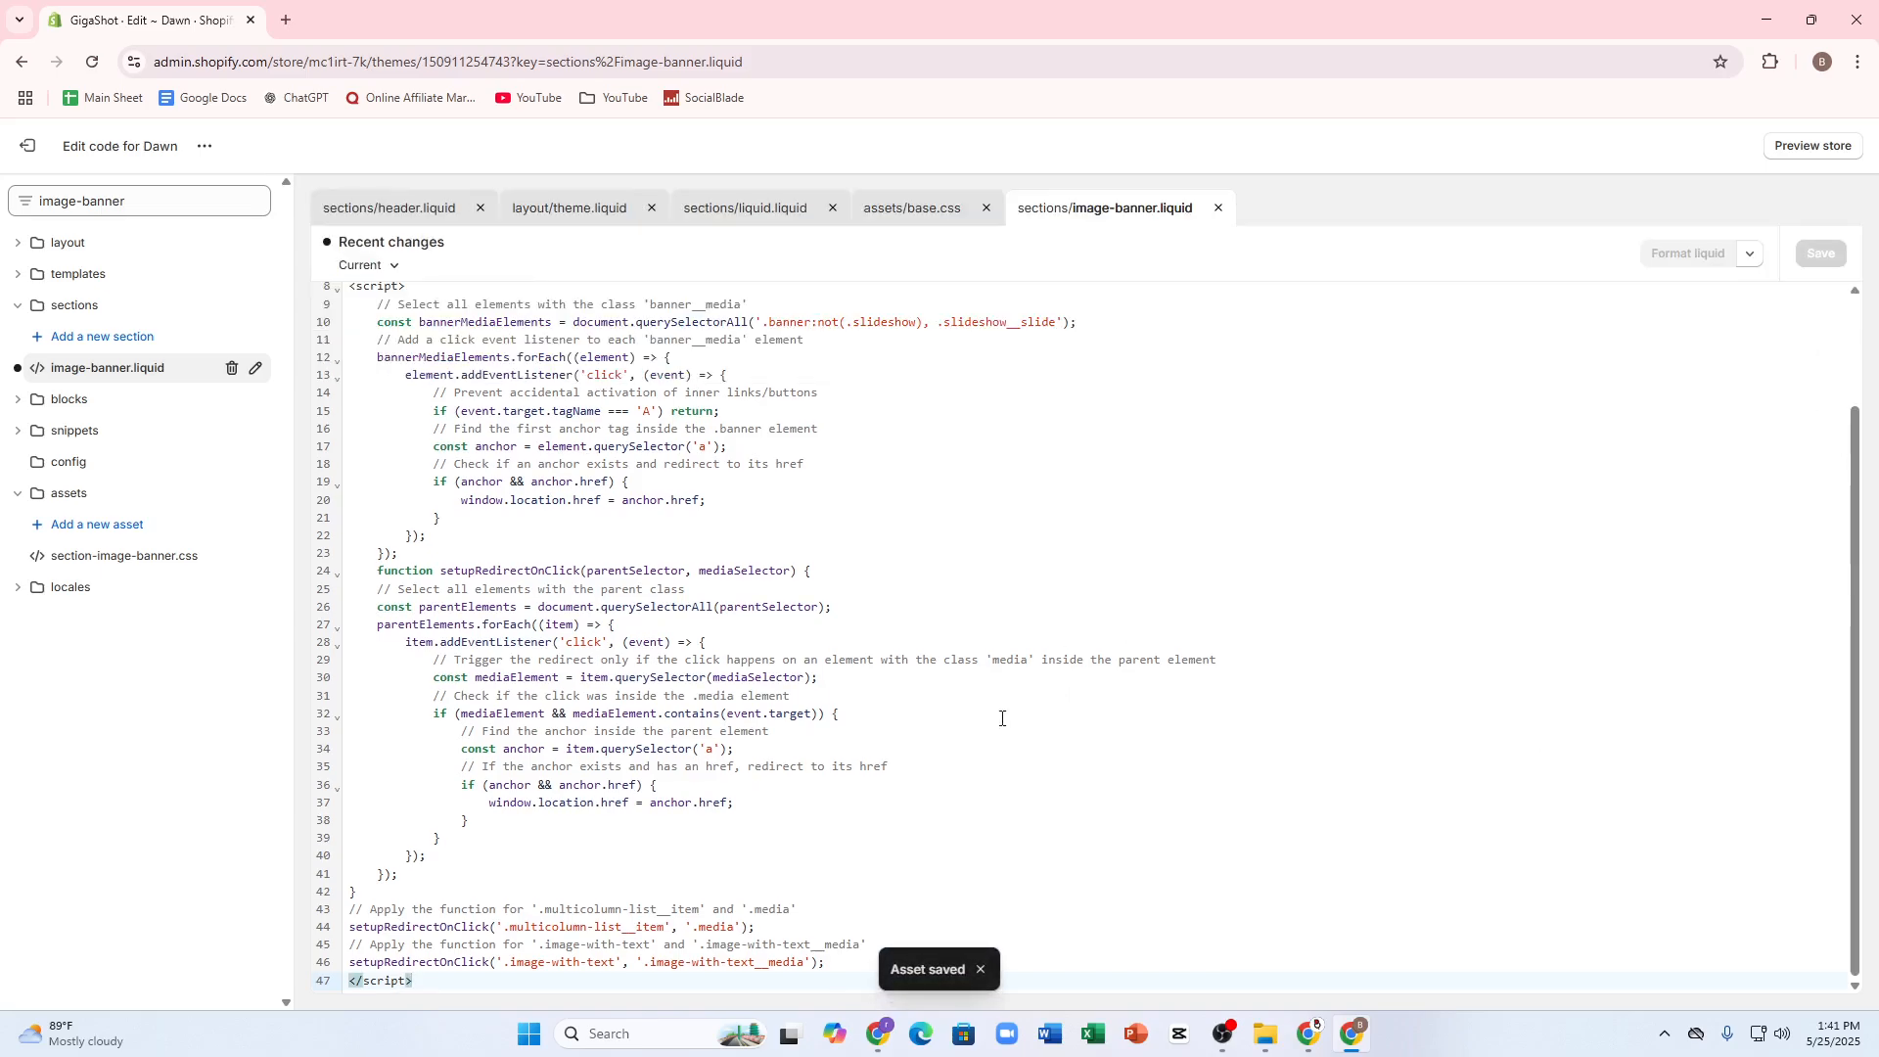
Step: Exit the code editor, open the current Dawn theme for customization, and check the Image Banner and Featured collection settings
left_click(16, 159)
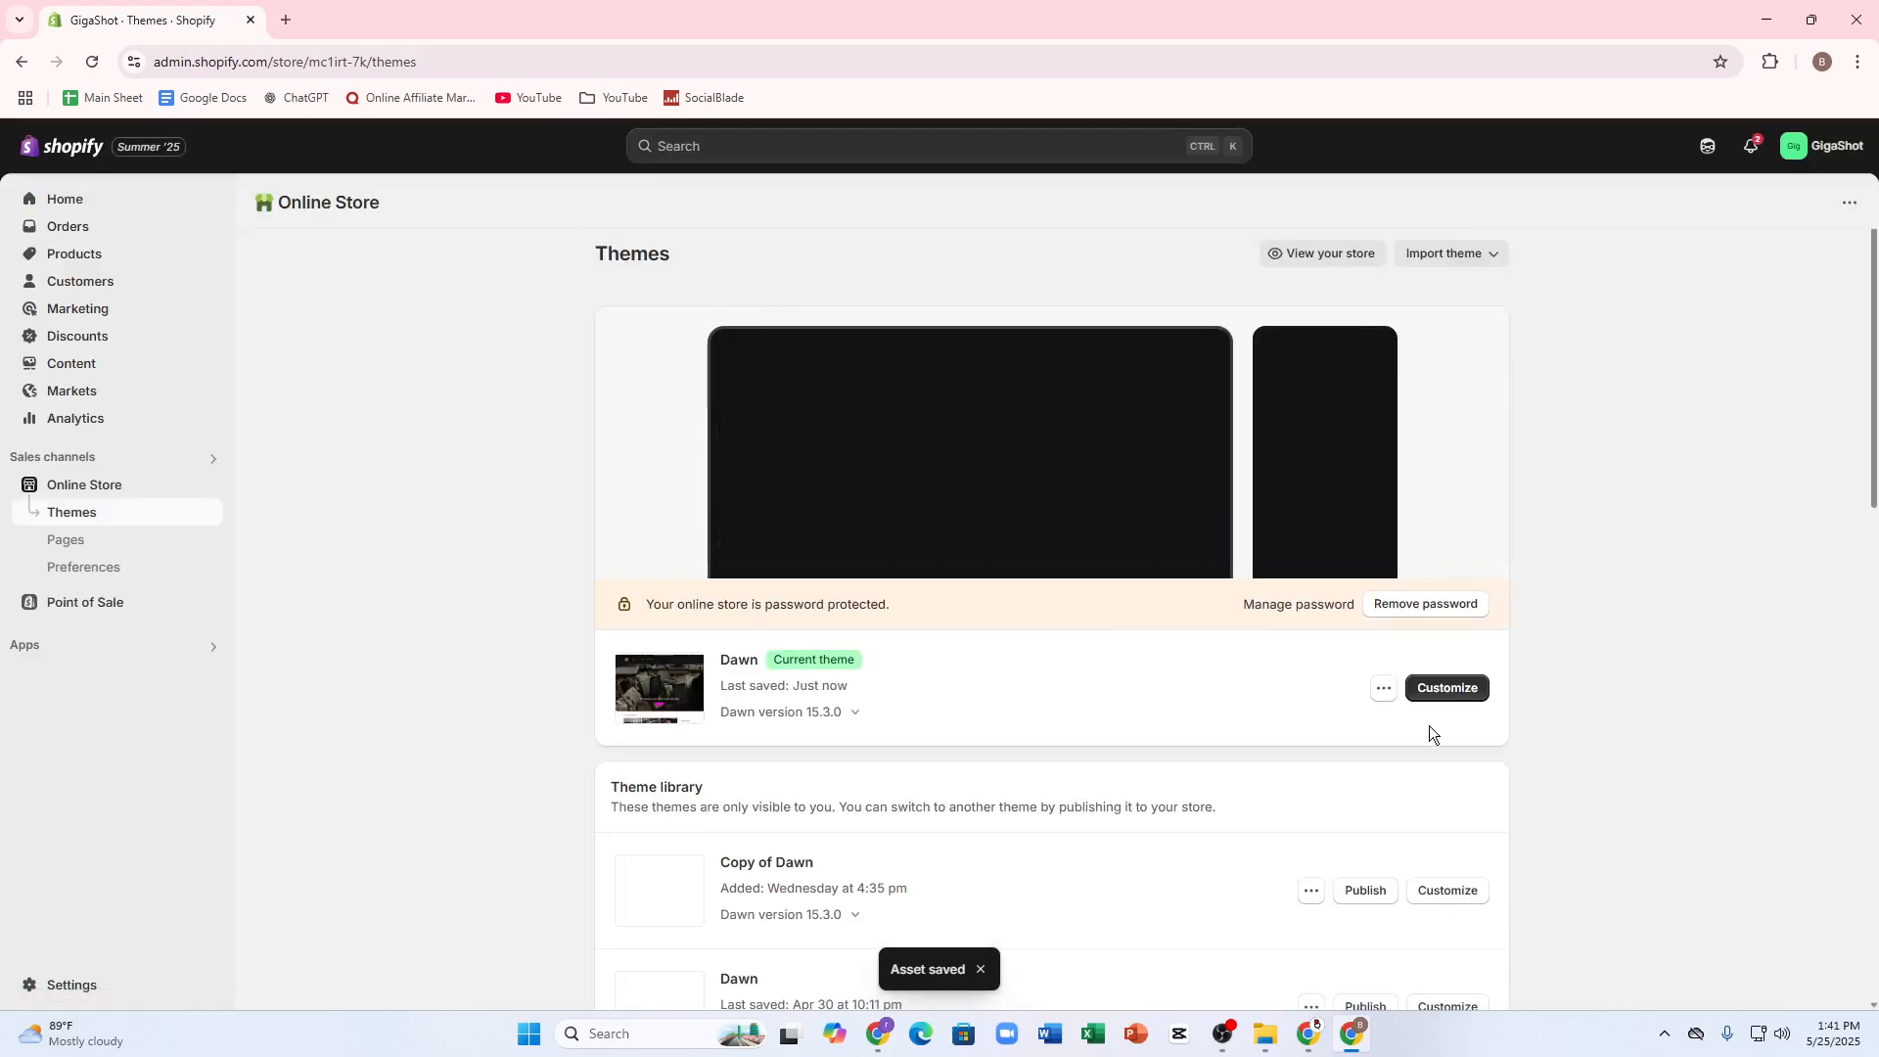
left_click(1442, 689)
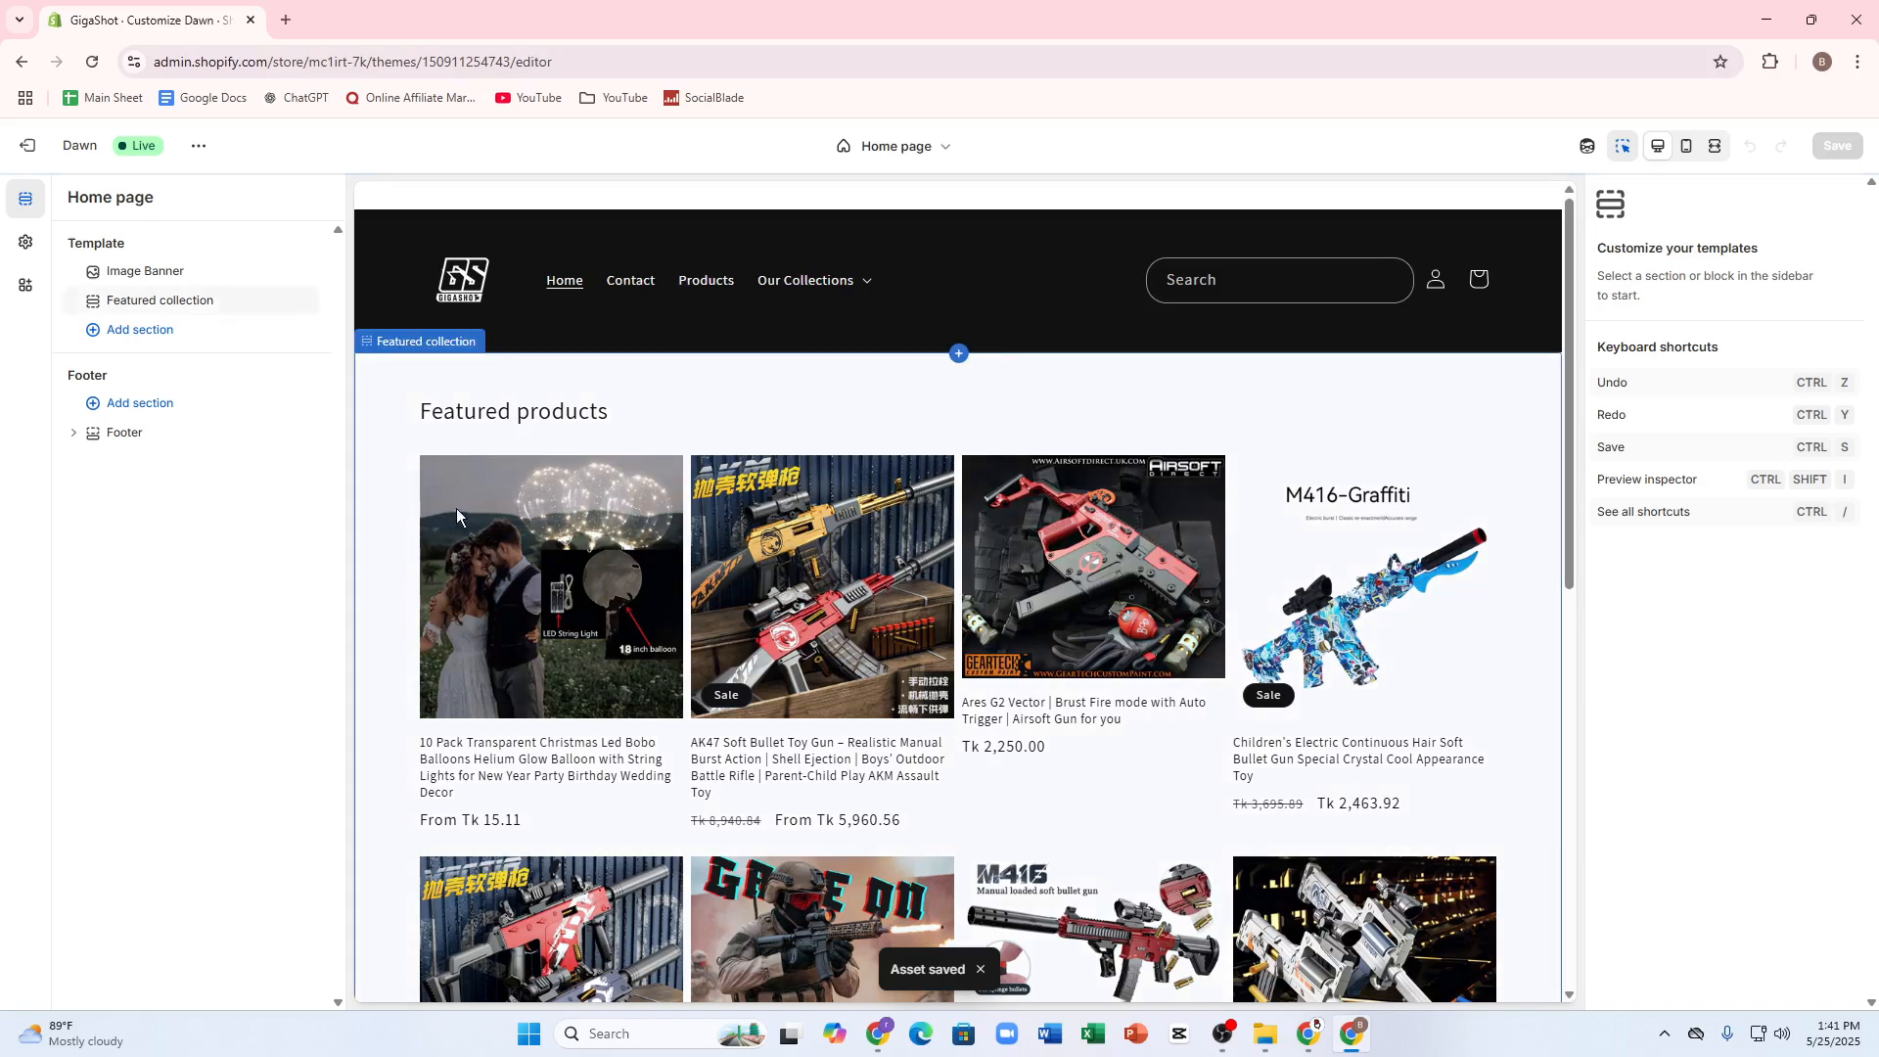
left_click(174, 273)
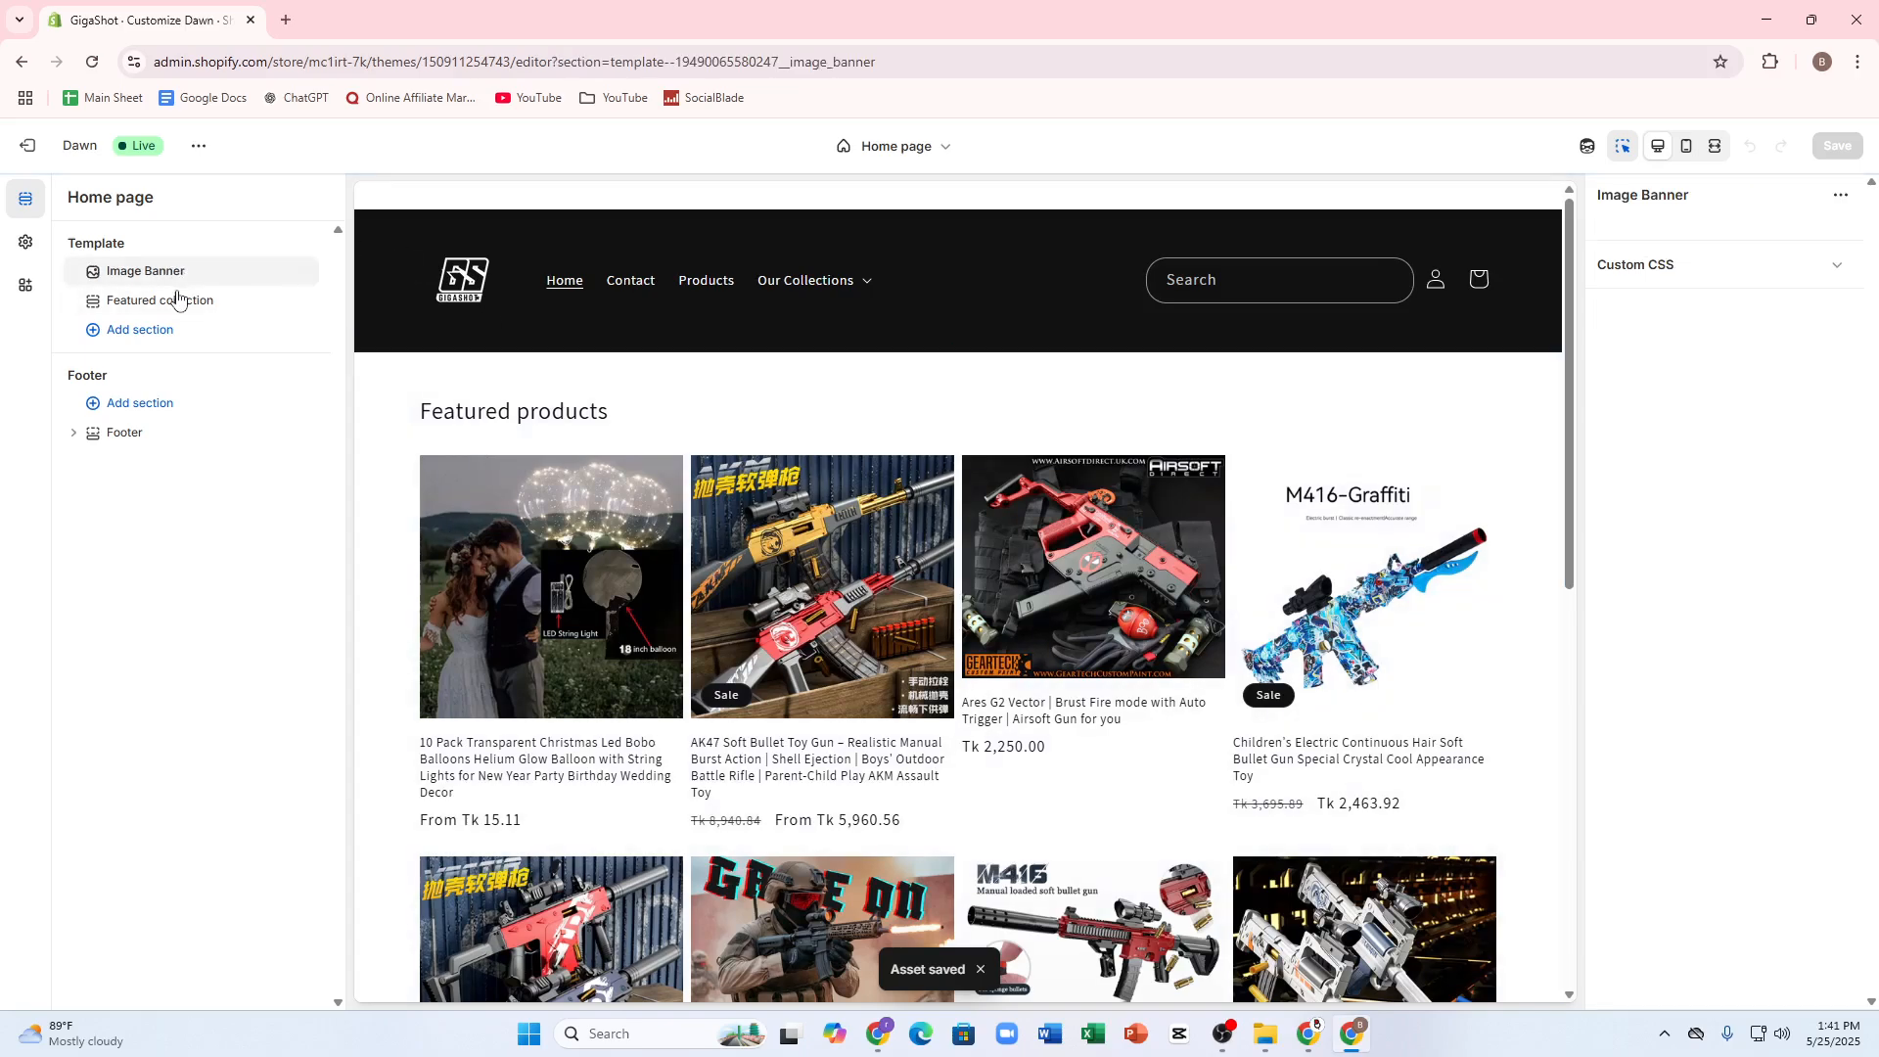
left_click(177, 299)
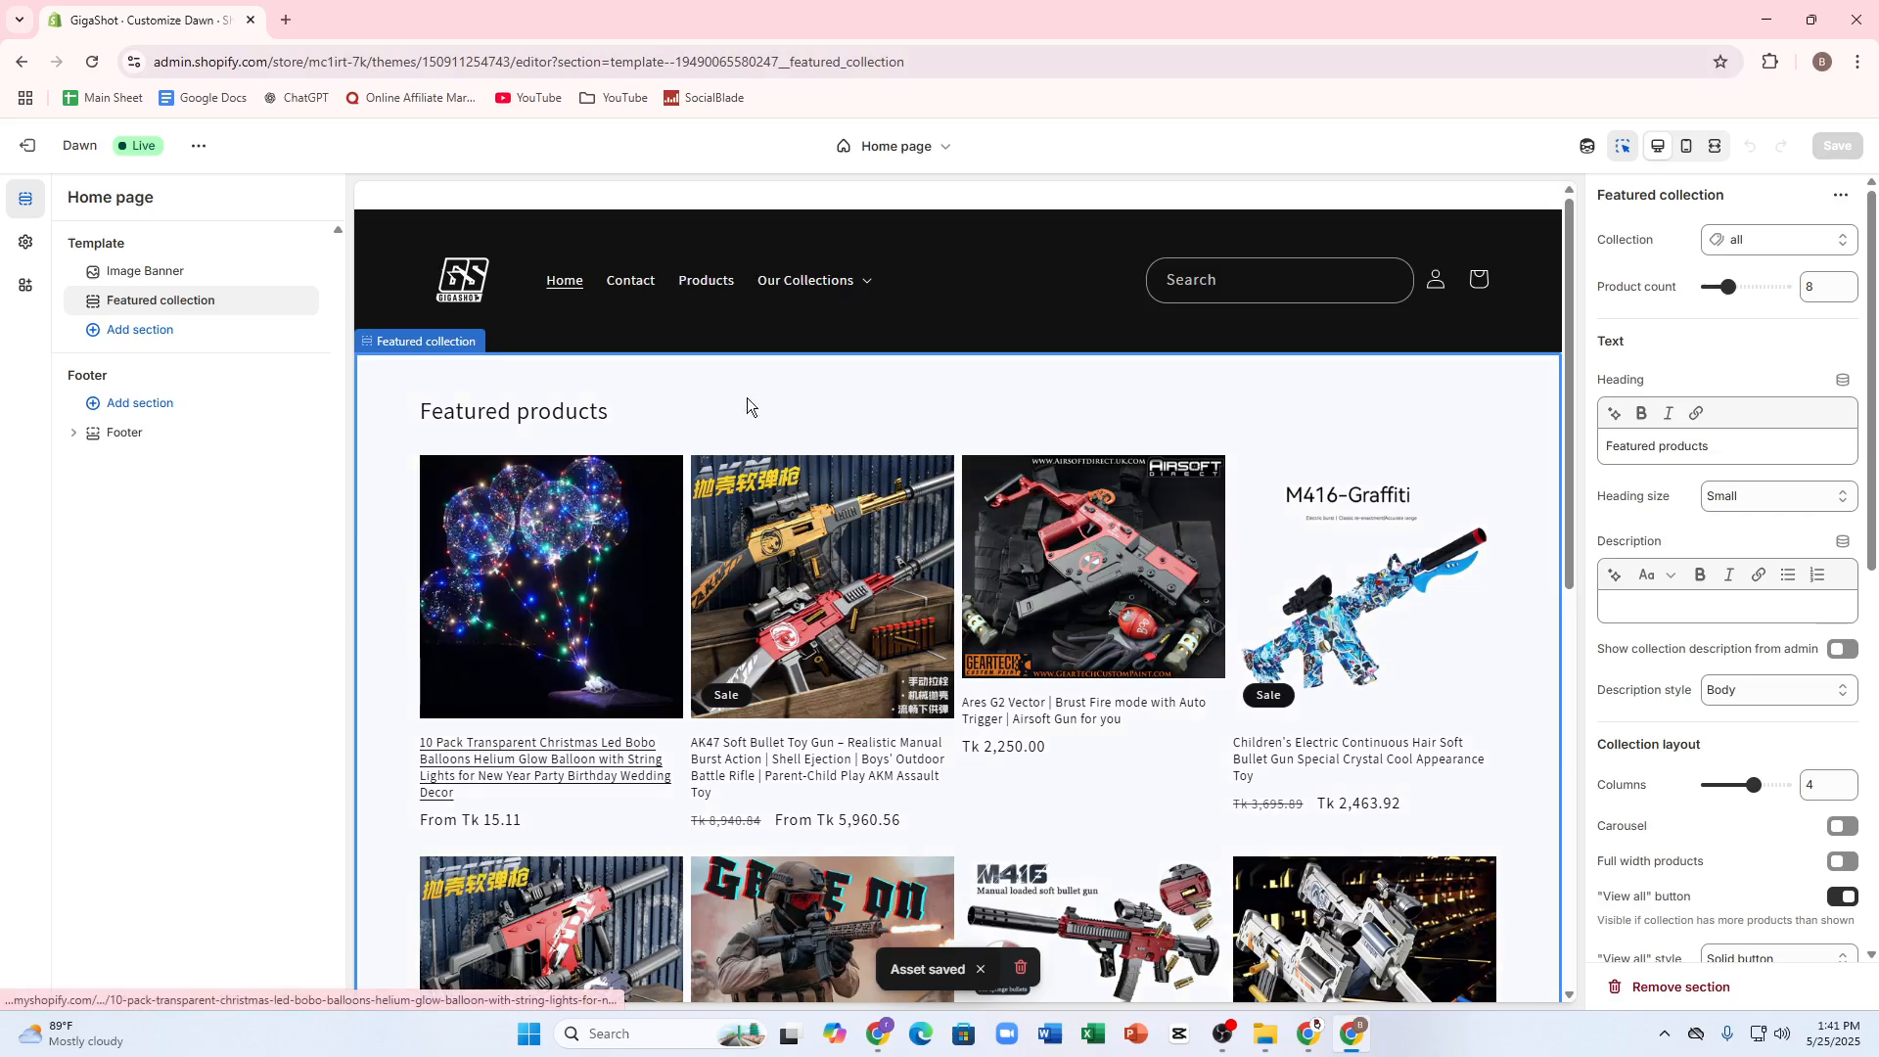
Step: Preview the balloon product from the Products page, examine its media settings and an enlarged image, and return to the collection
left_click(717, 317)
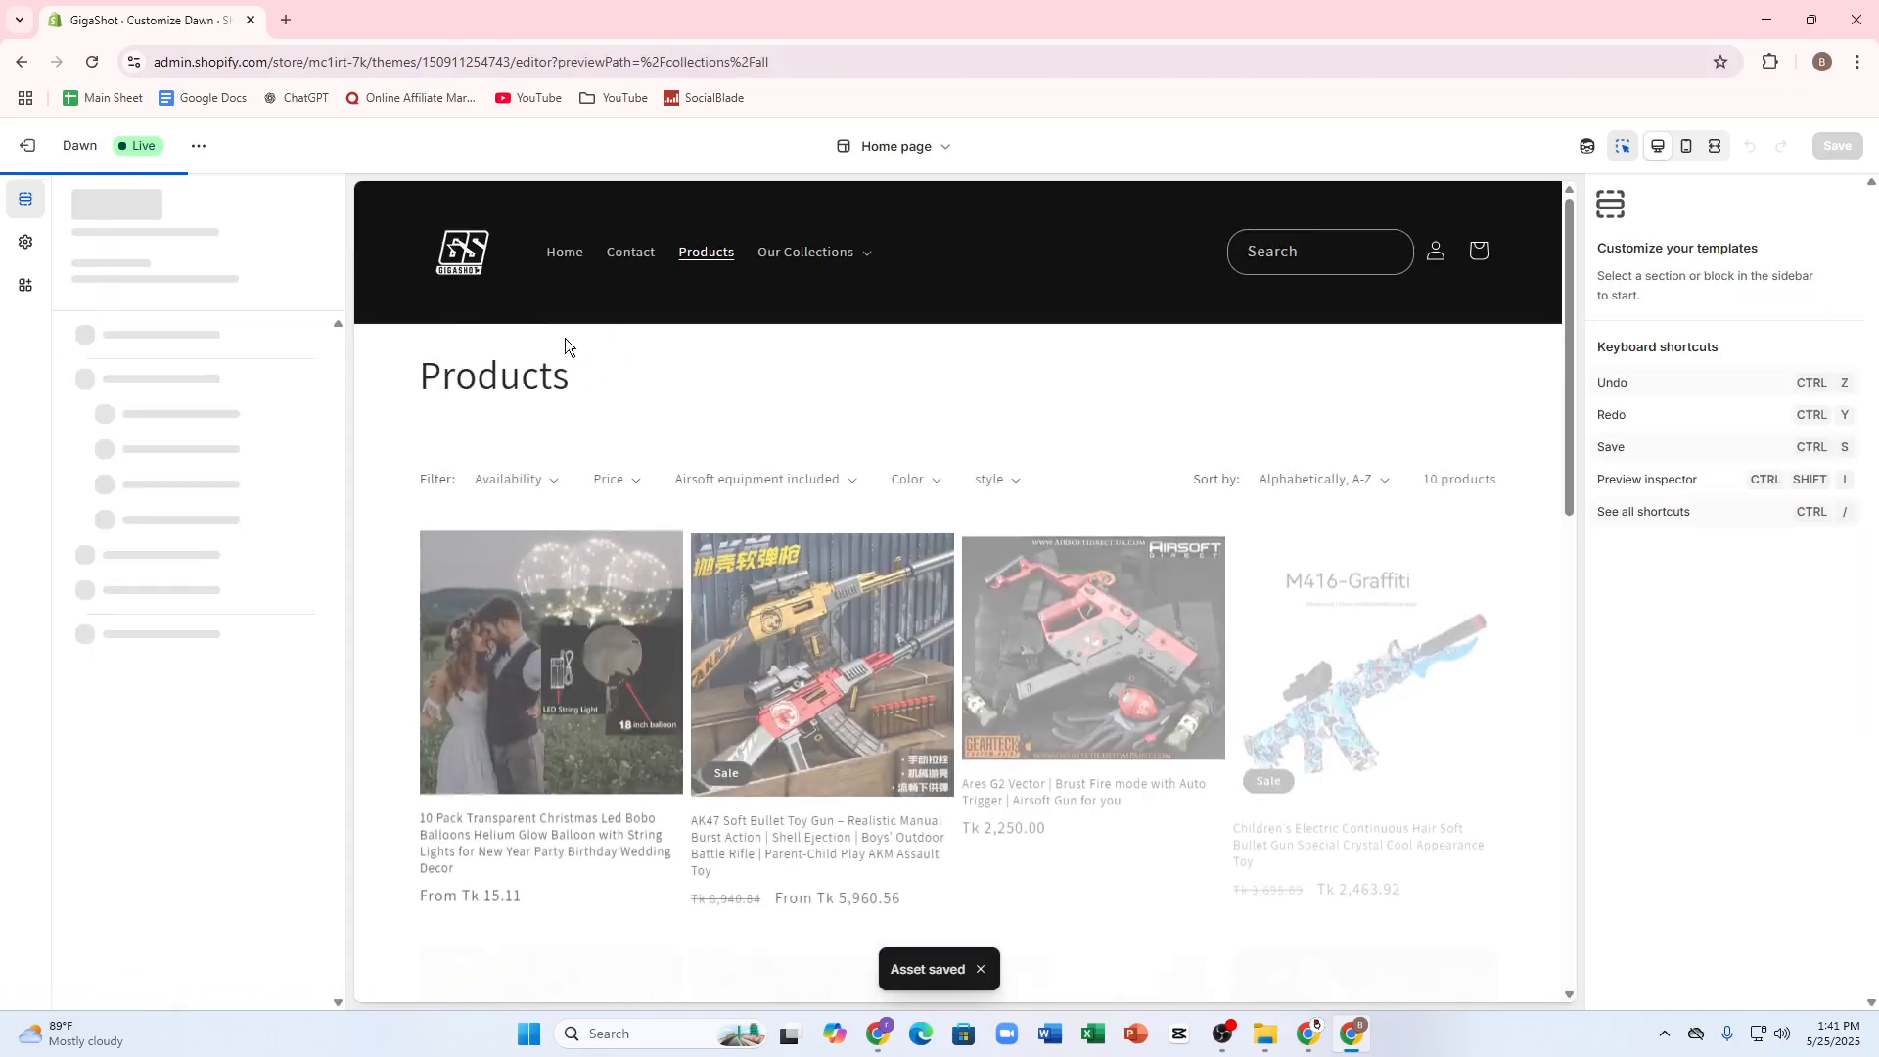
left_click(509, 665)
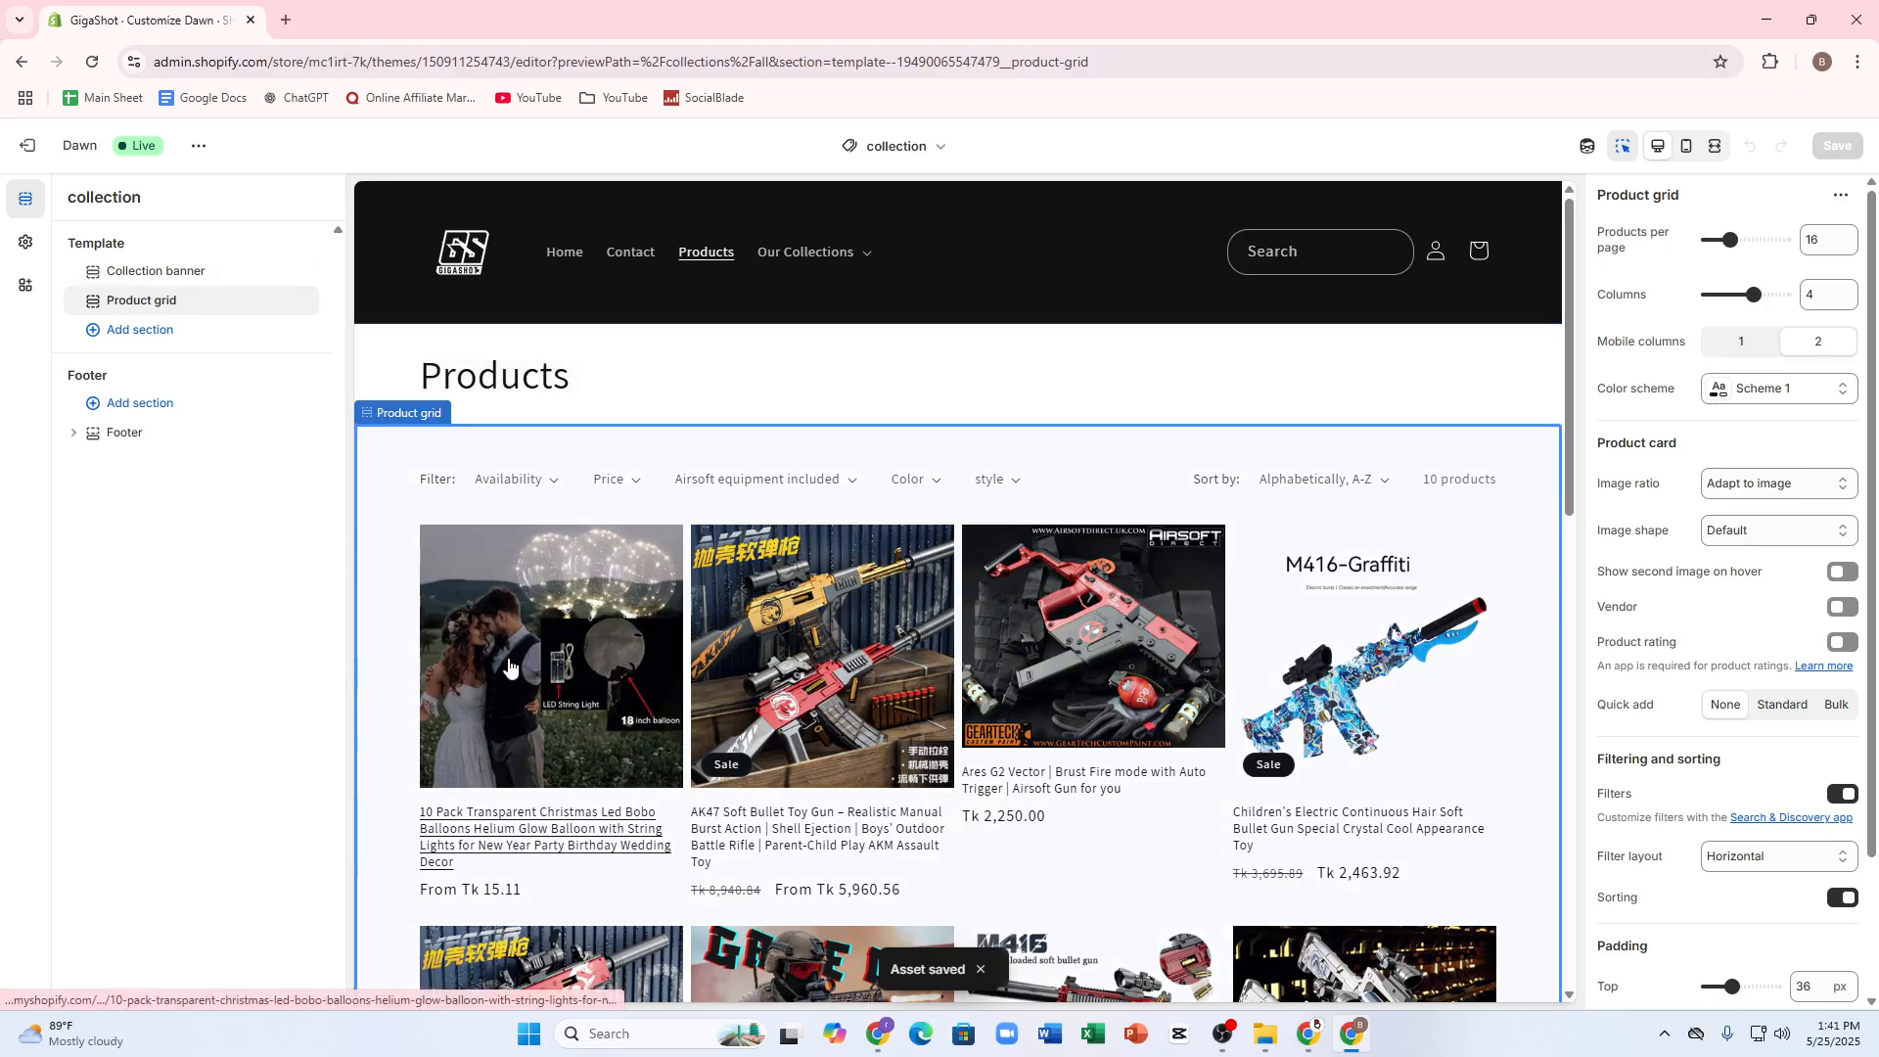
left_click(507, 663)
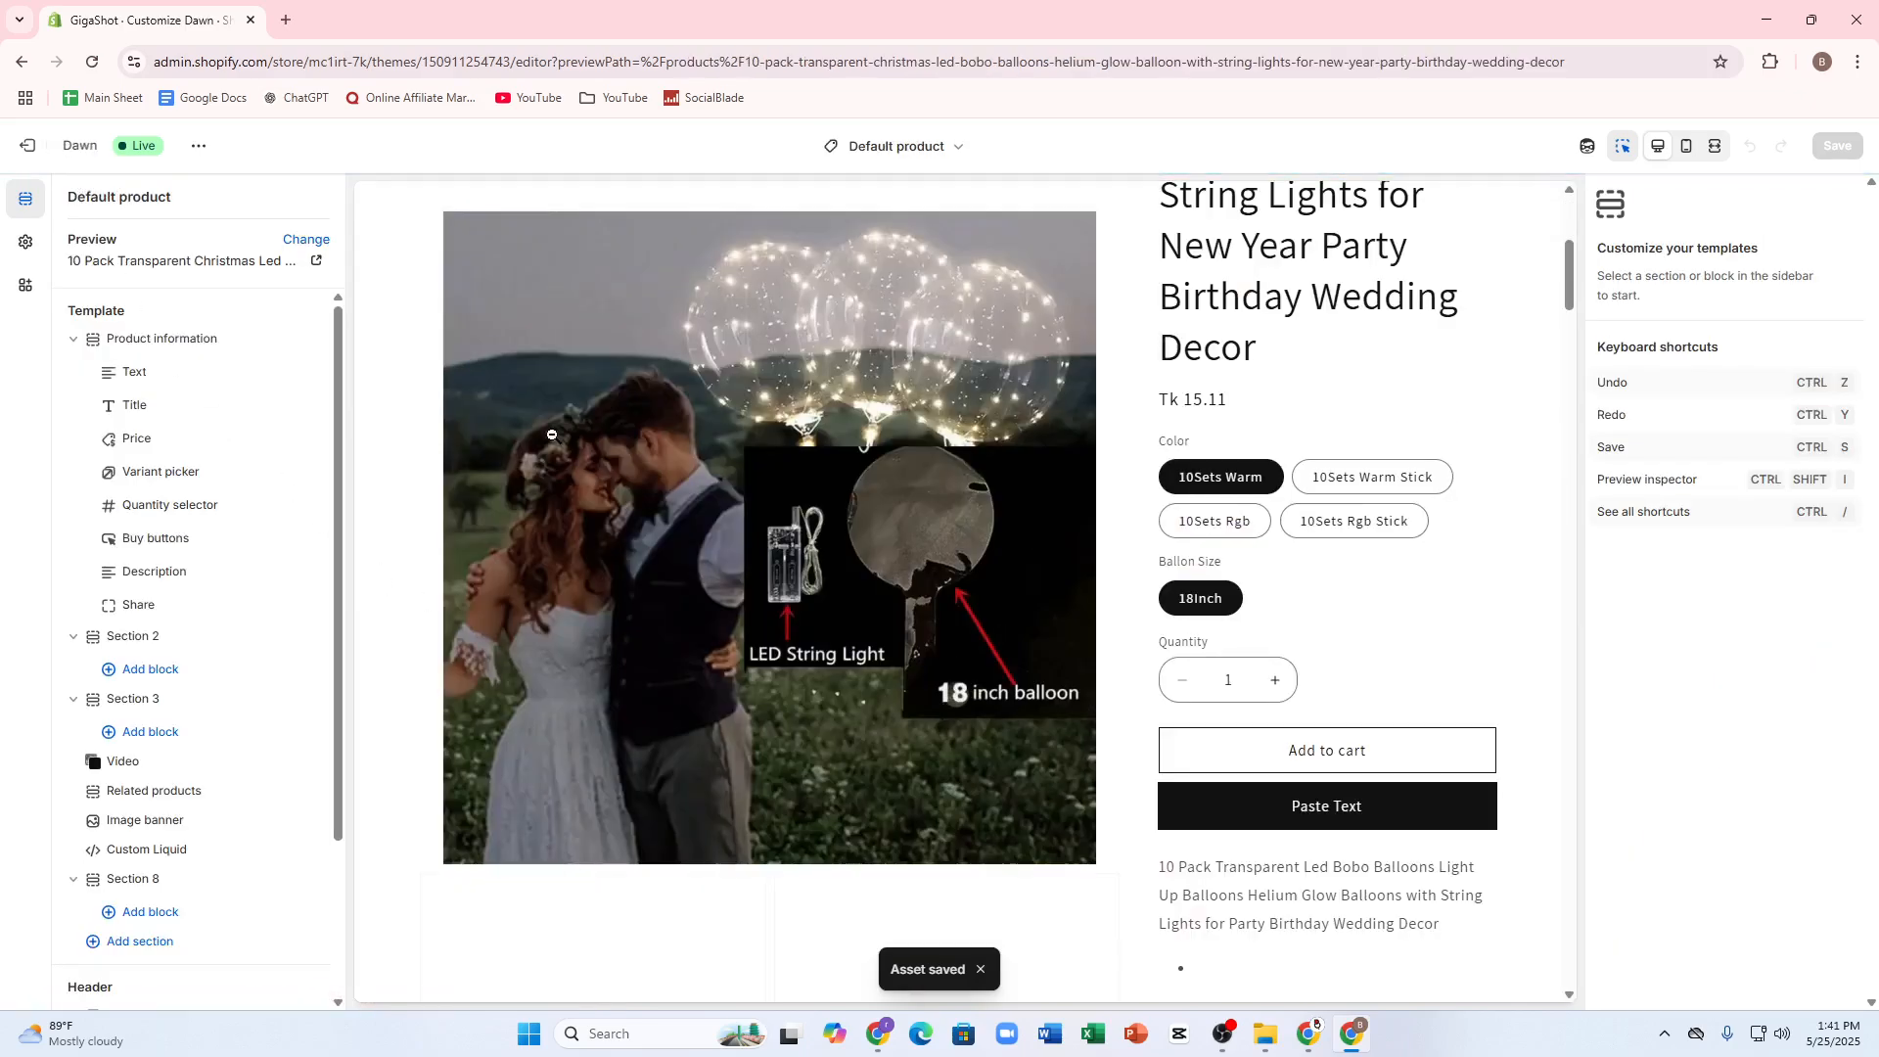
left_click(551, 435)
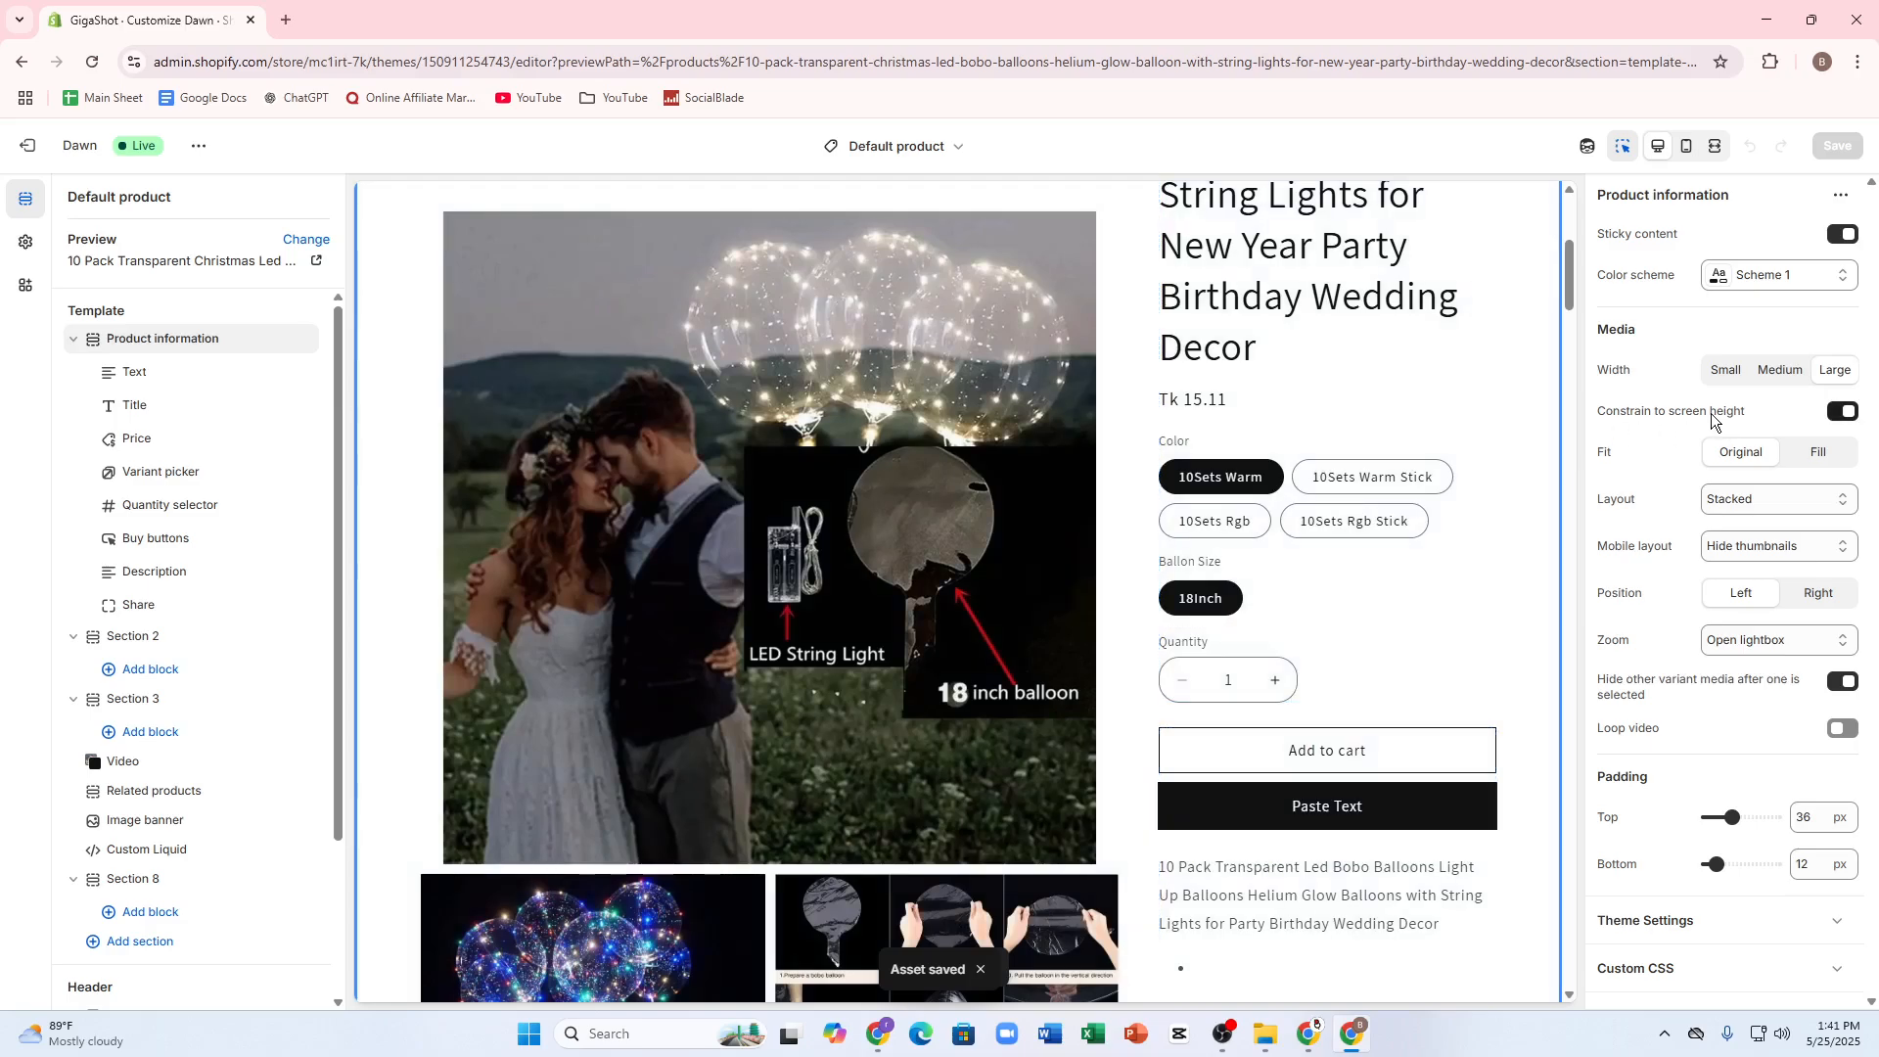
scroll(1224, 636, "down", 1)
left_click(616, 921)
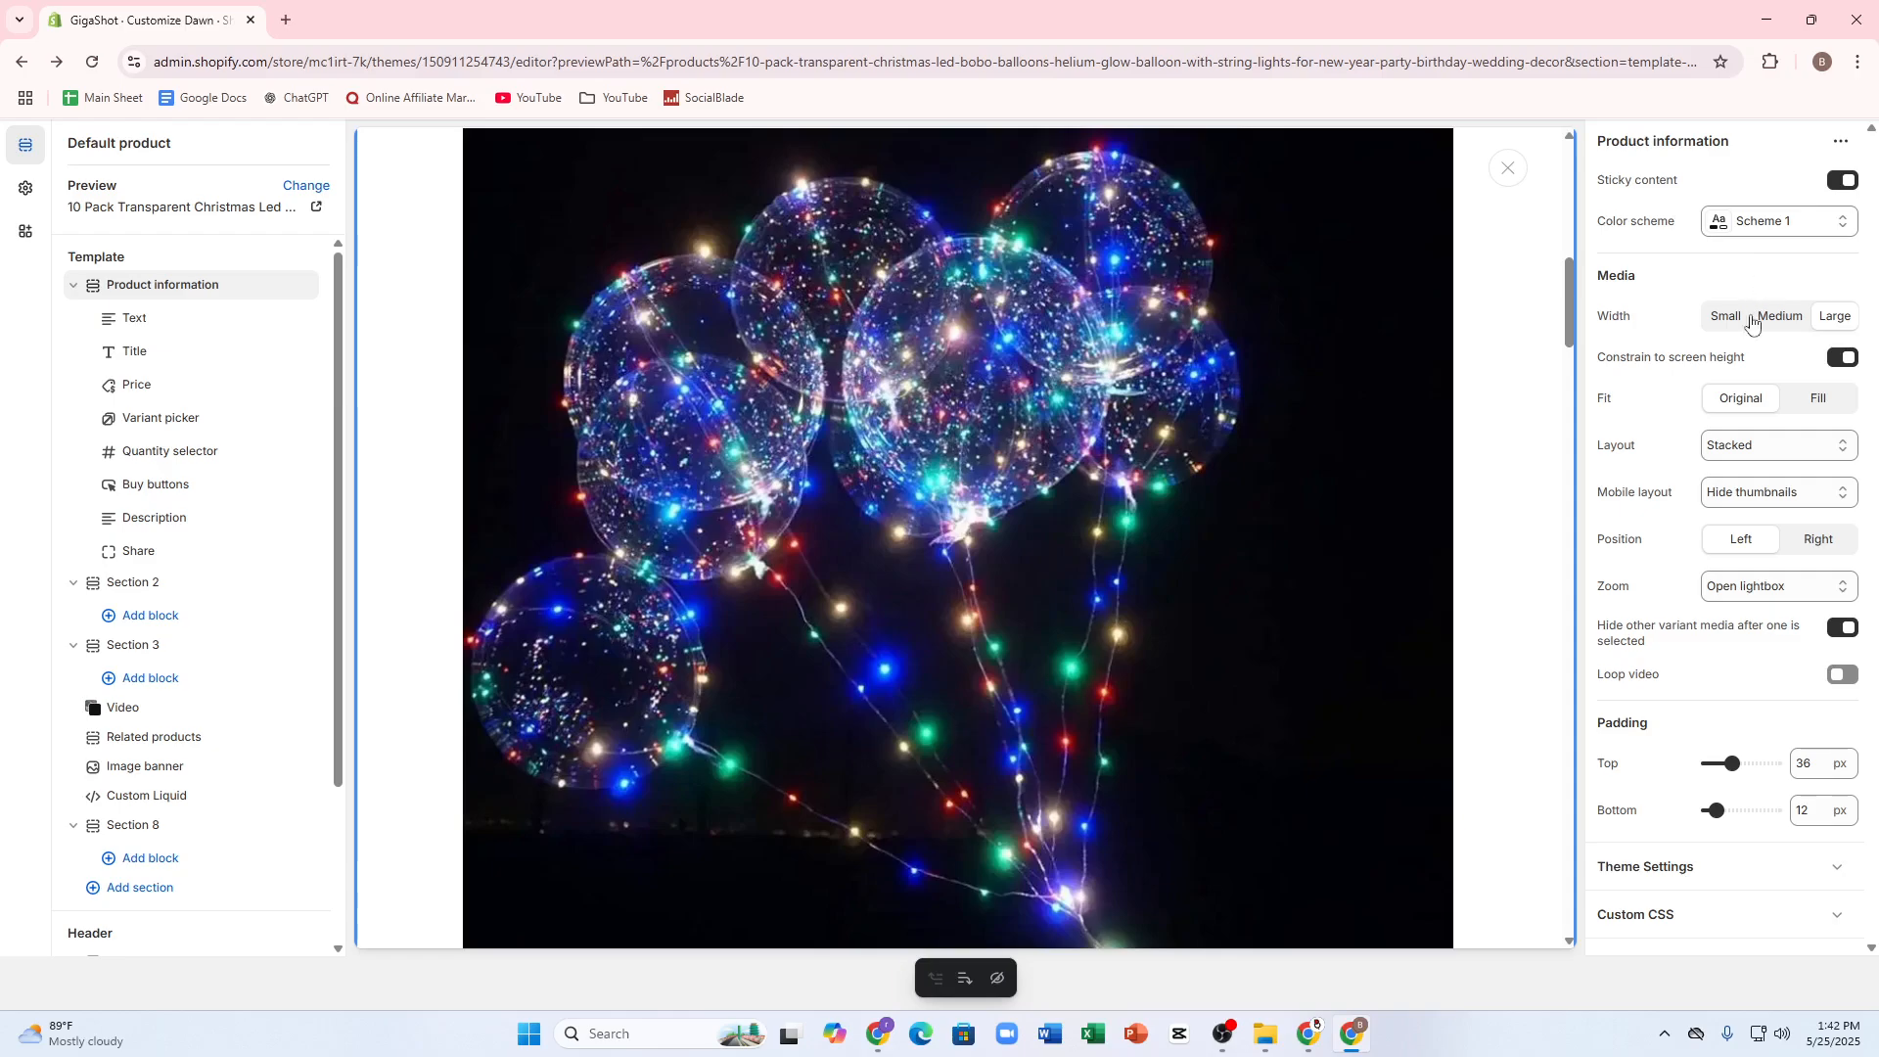
left_click(11, 66)
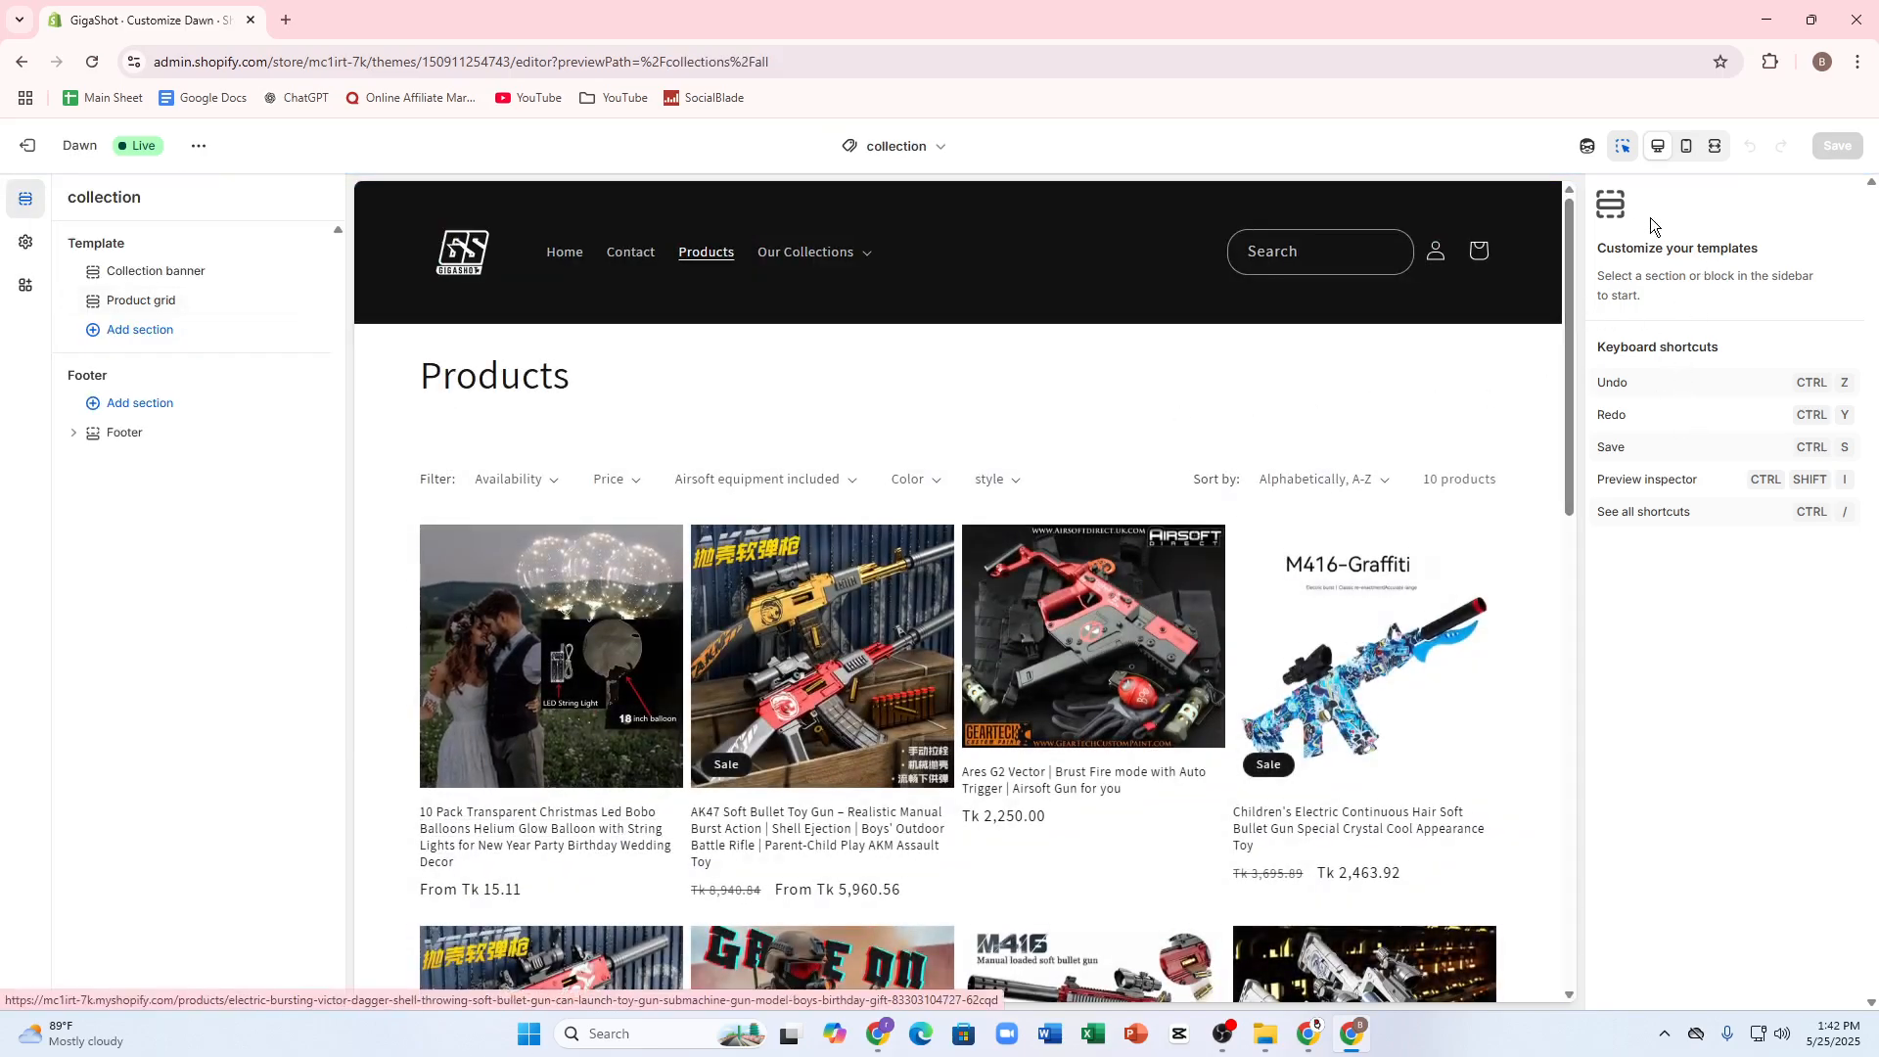
Step: Return to the home page preview and hide the Image Banner section, then show it again
left_click(563, 254)
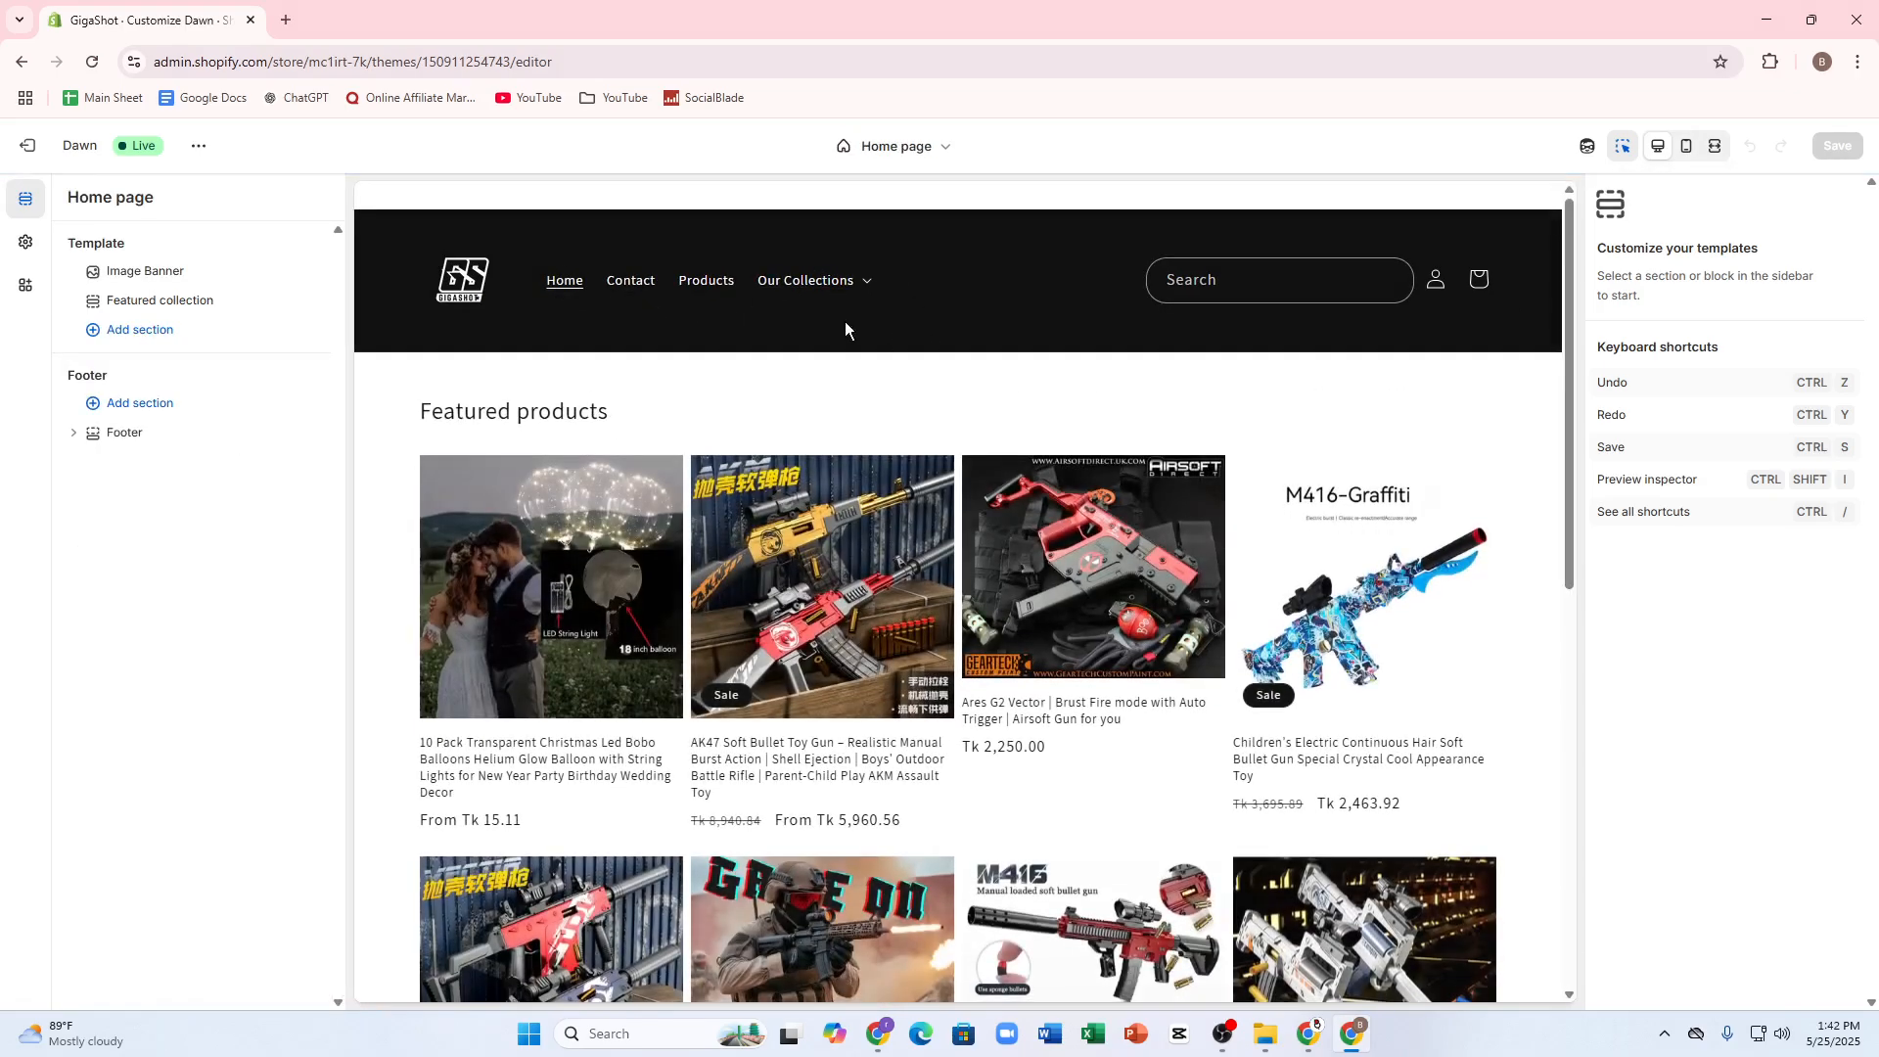
left_click(117, 277)
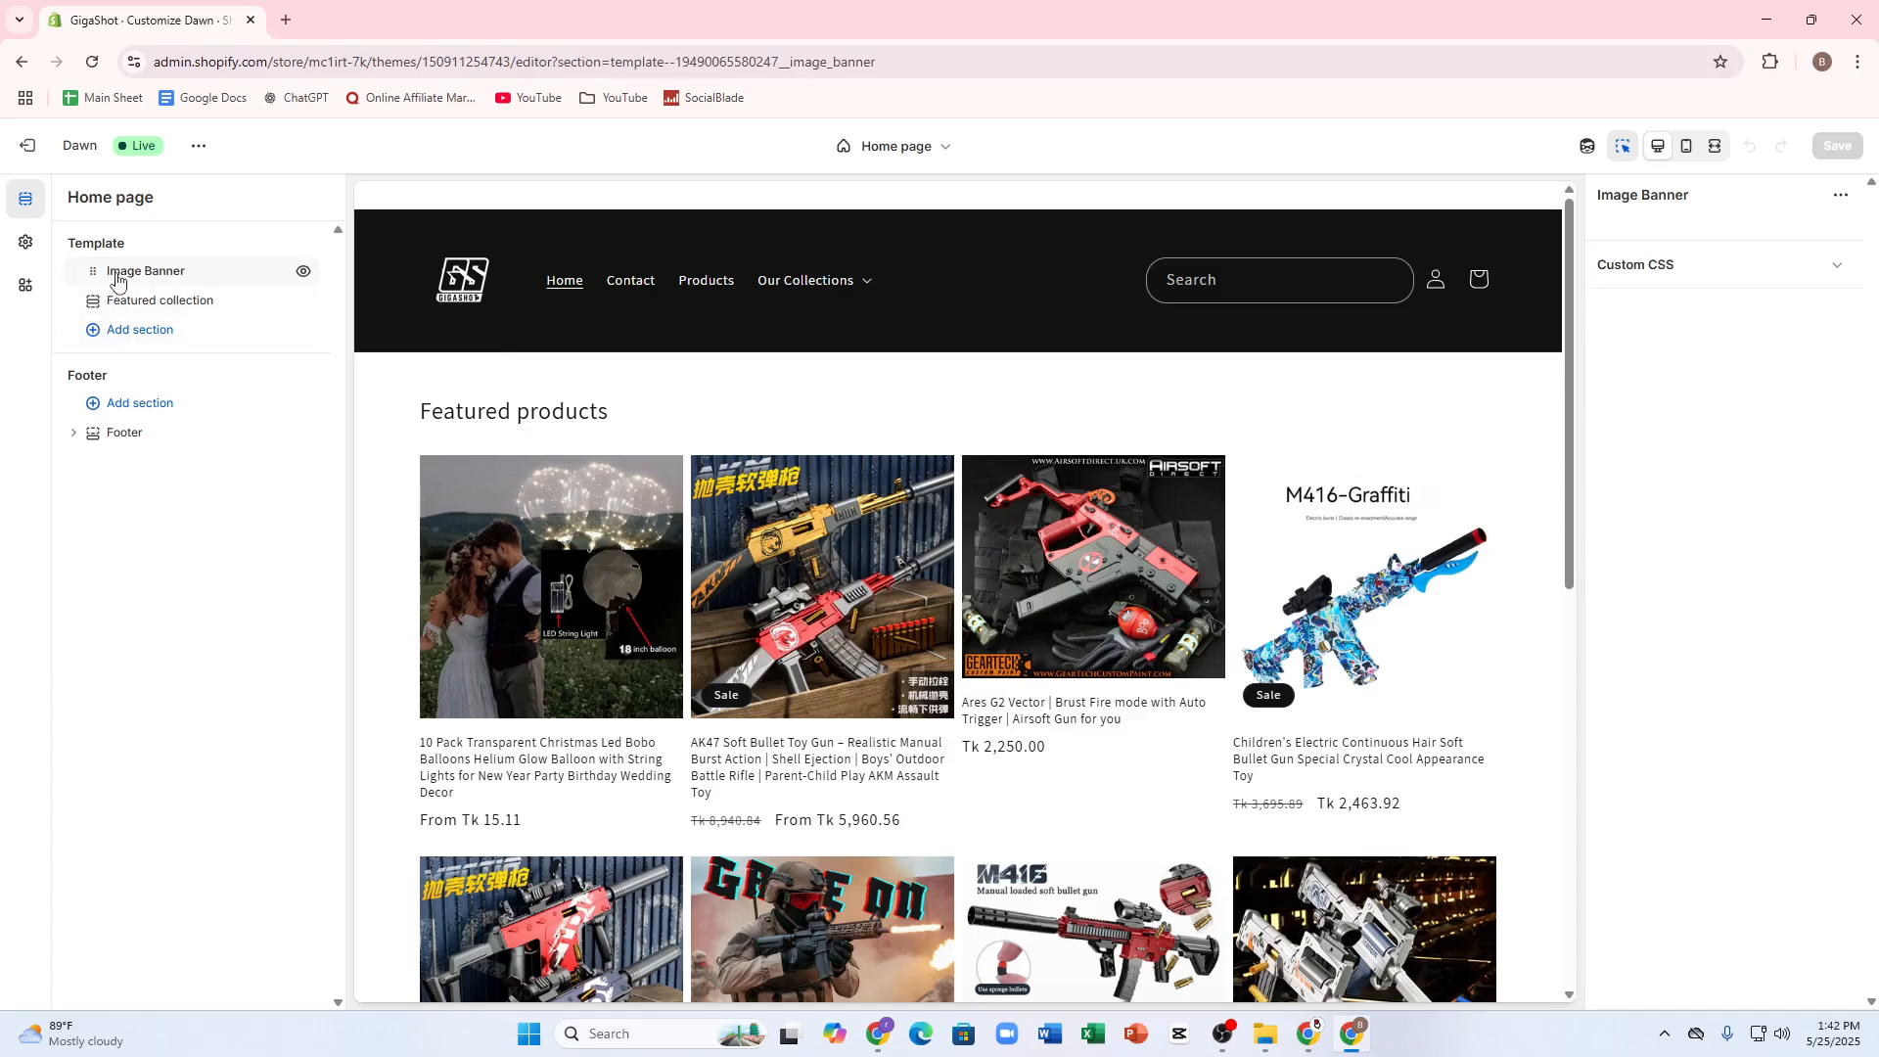
left_click(303, 275)
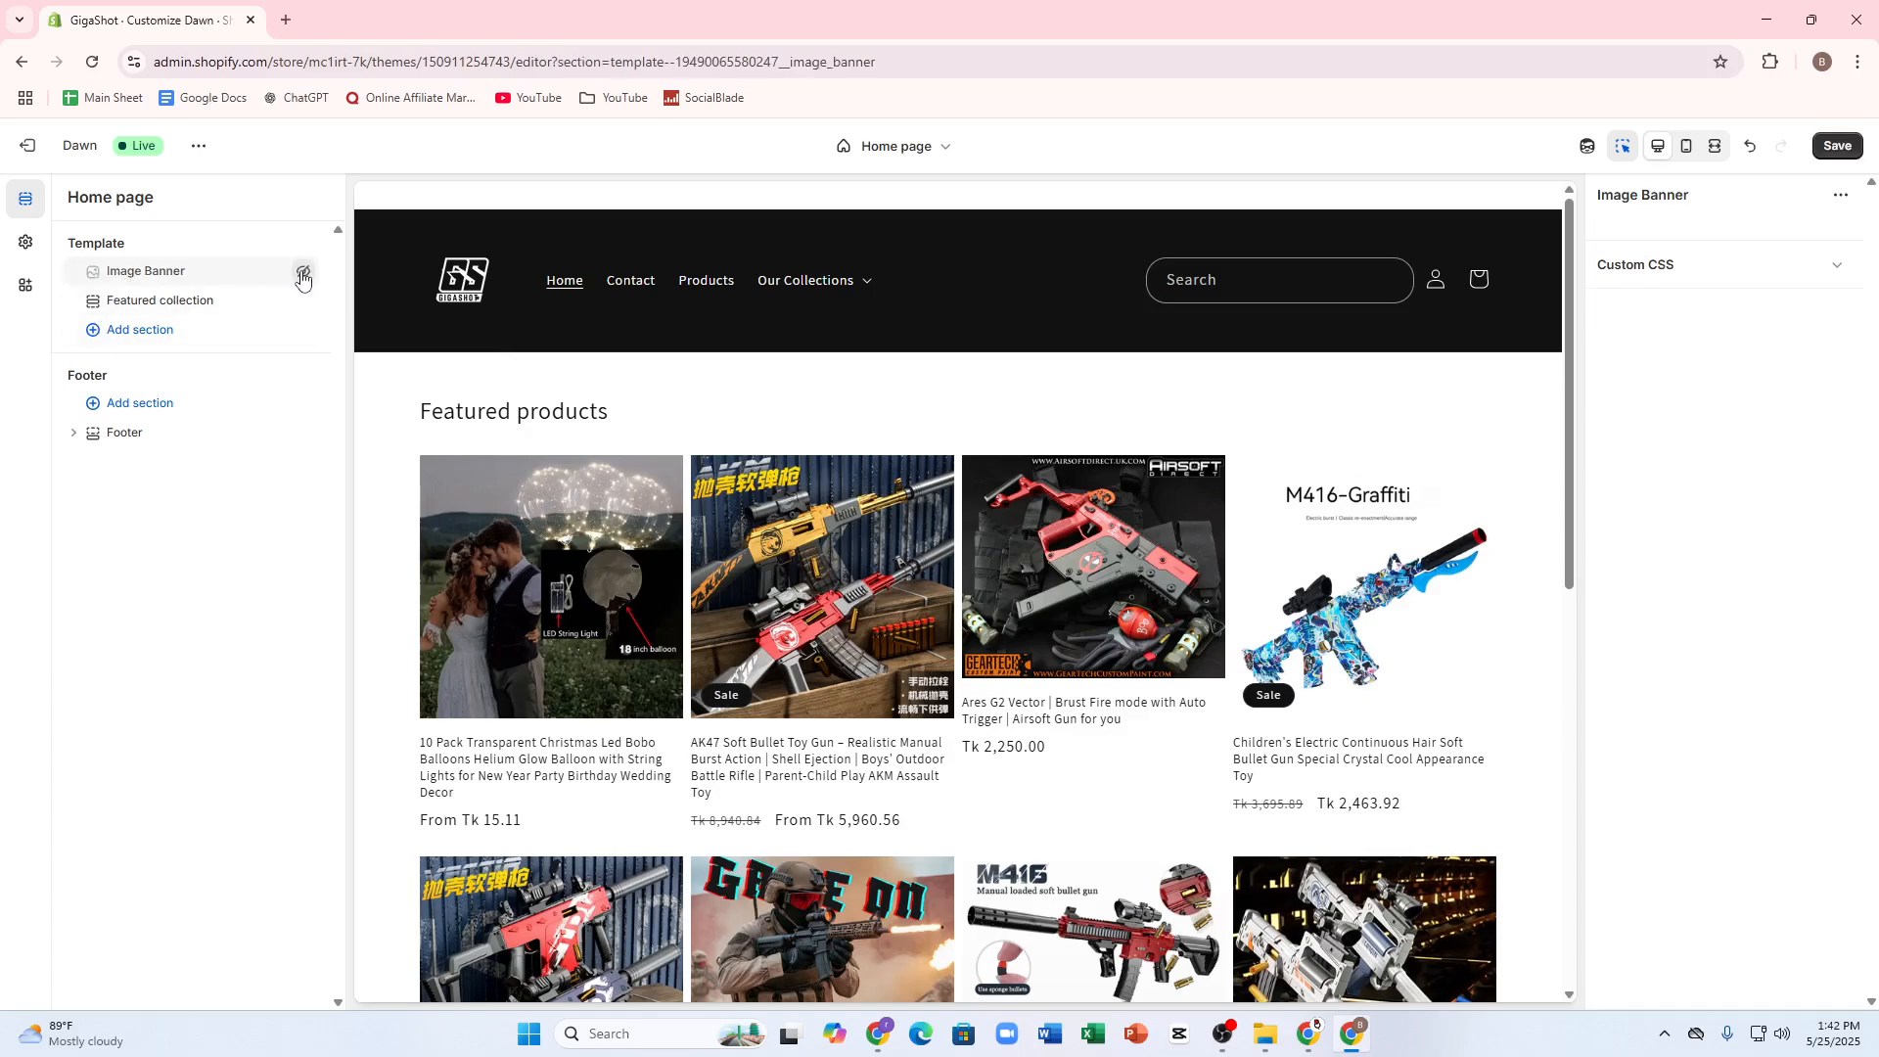
left_click(303, 275)
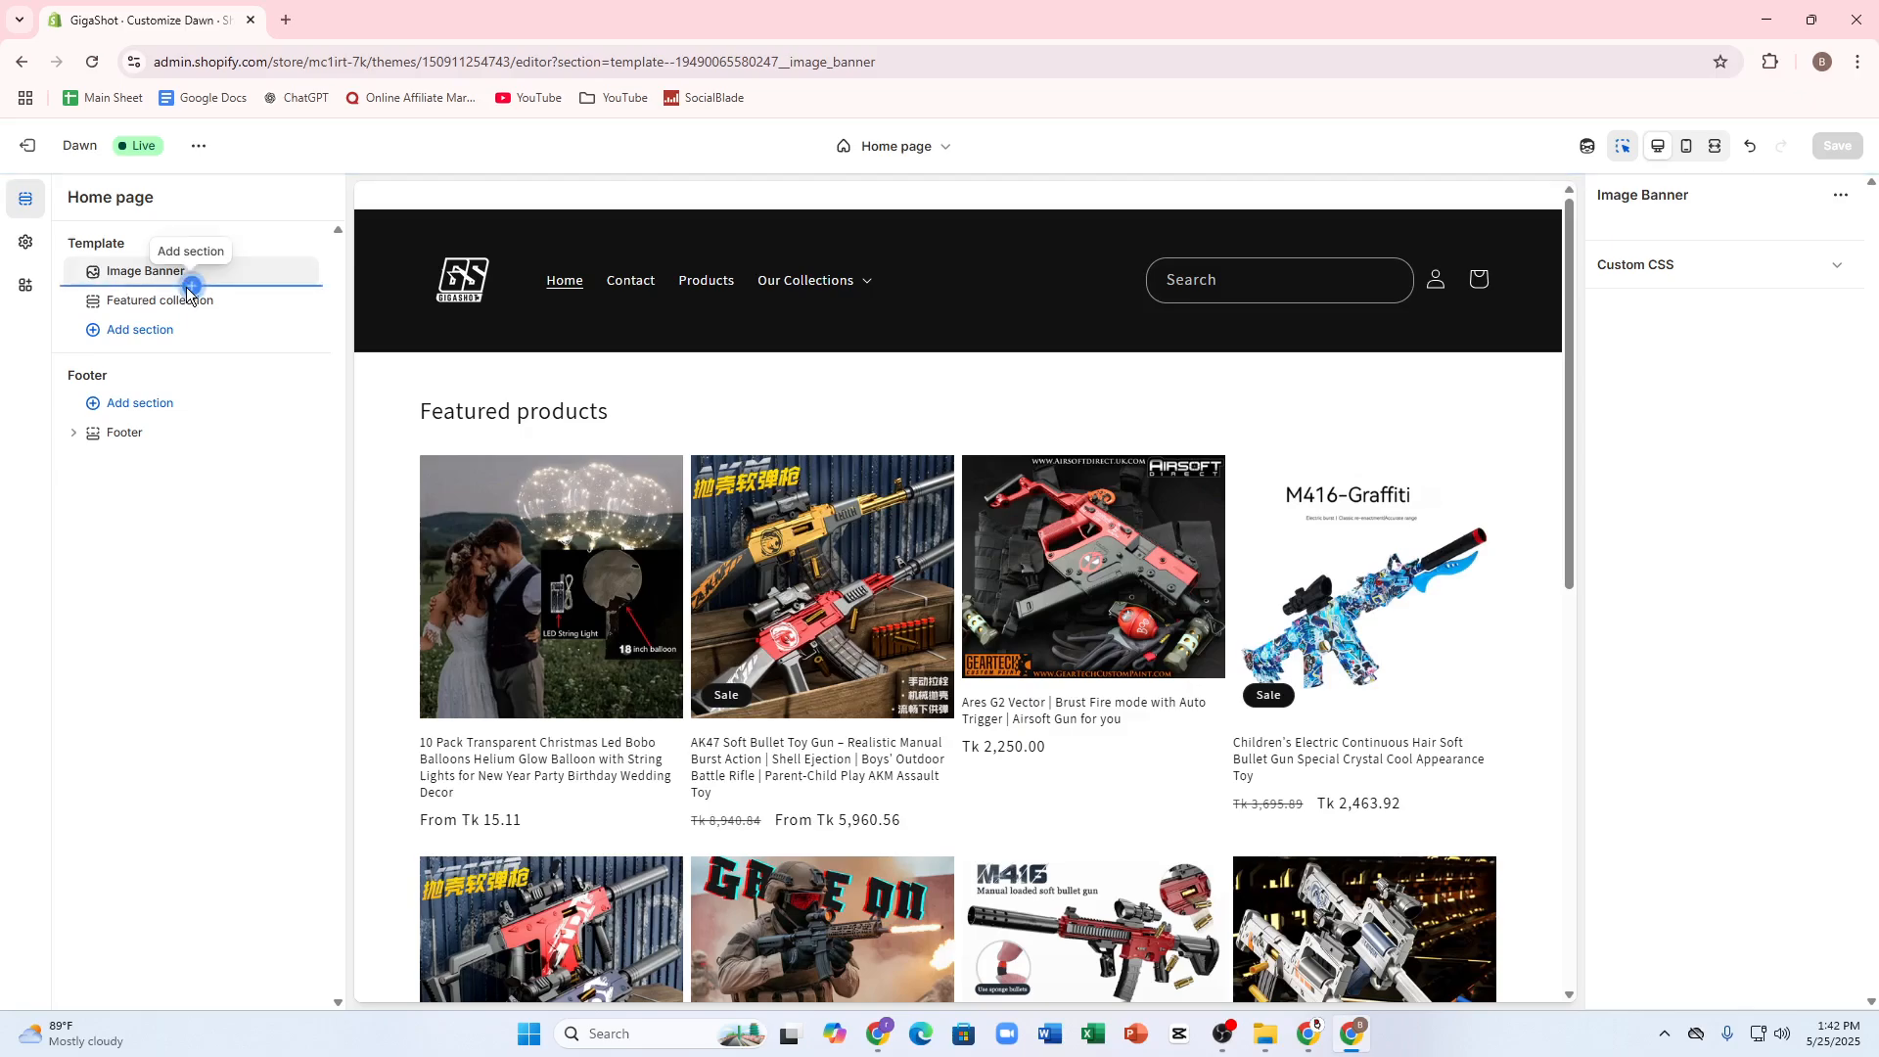
Step: Browse the section types available for insertion below the Image Banner and close the list without adding any
left_click(191, 285)
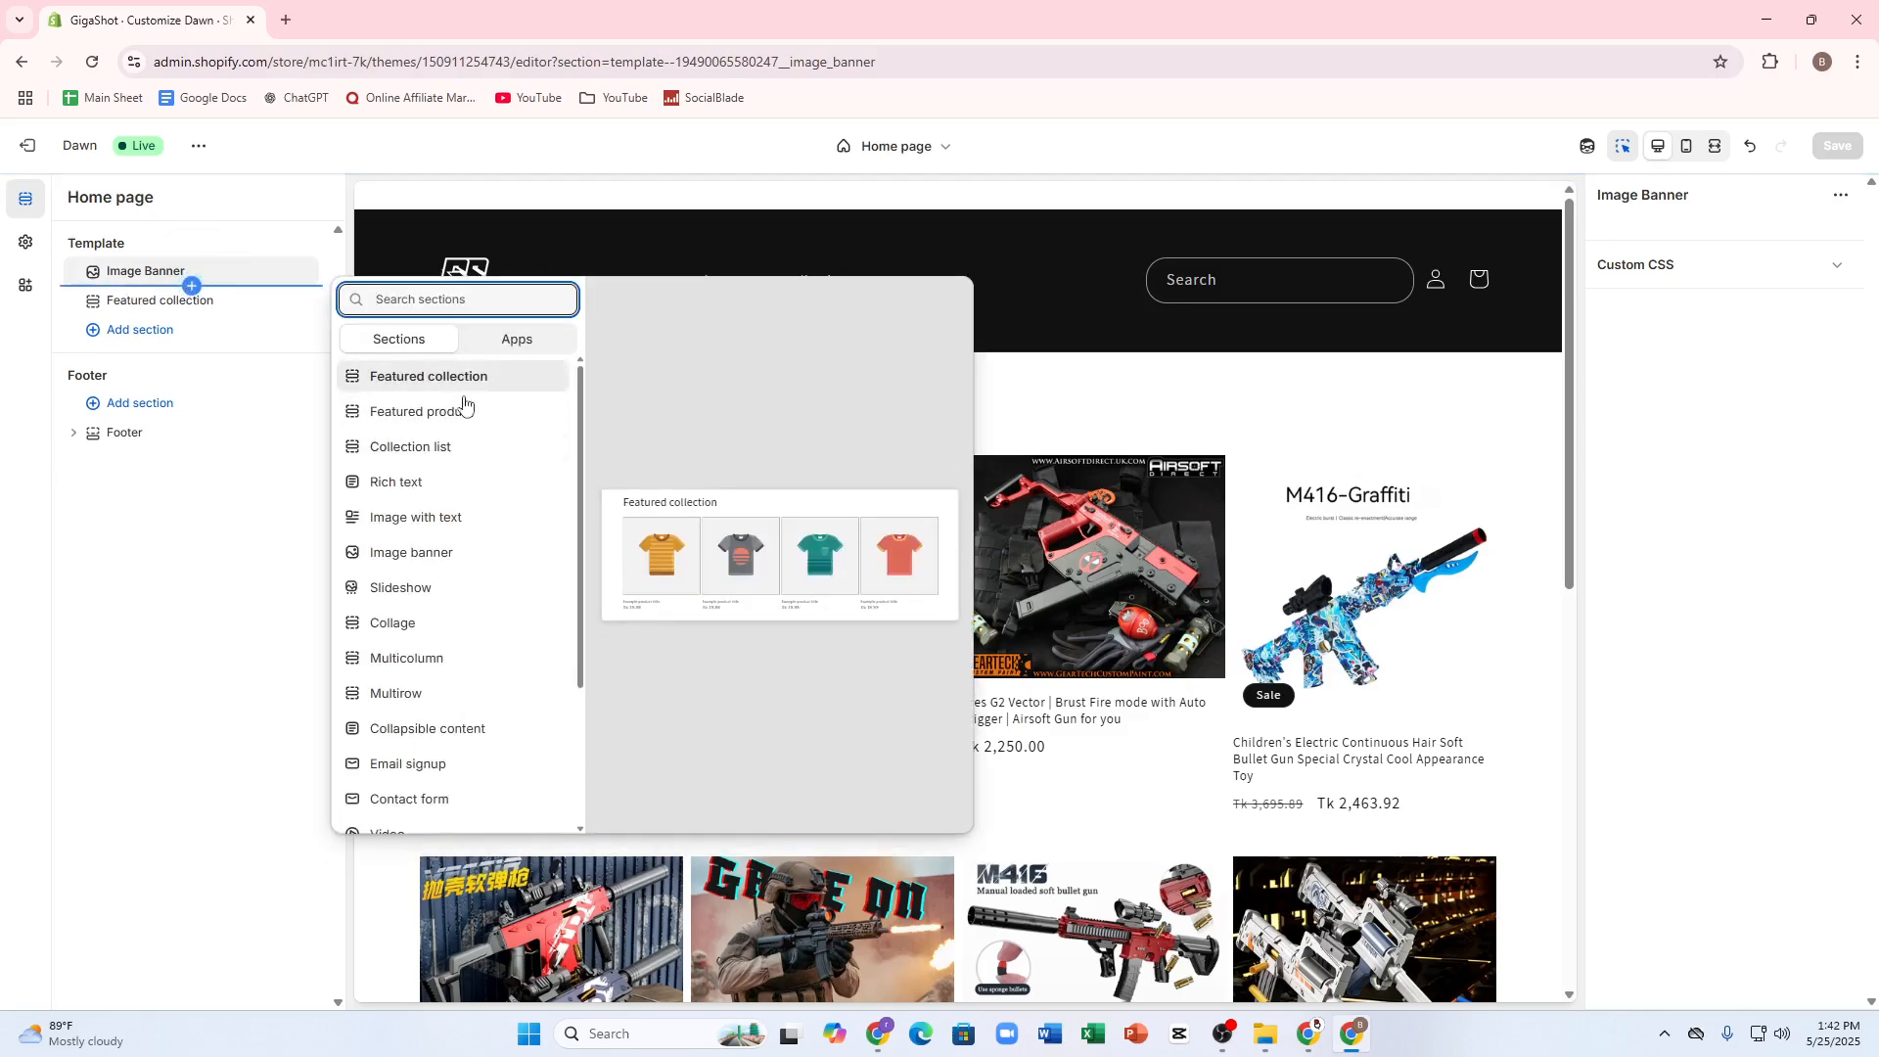
scroll(411, 666, "down", 1)
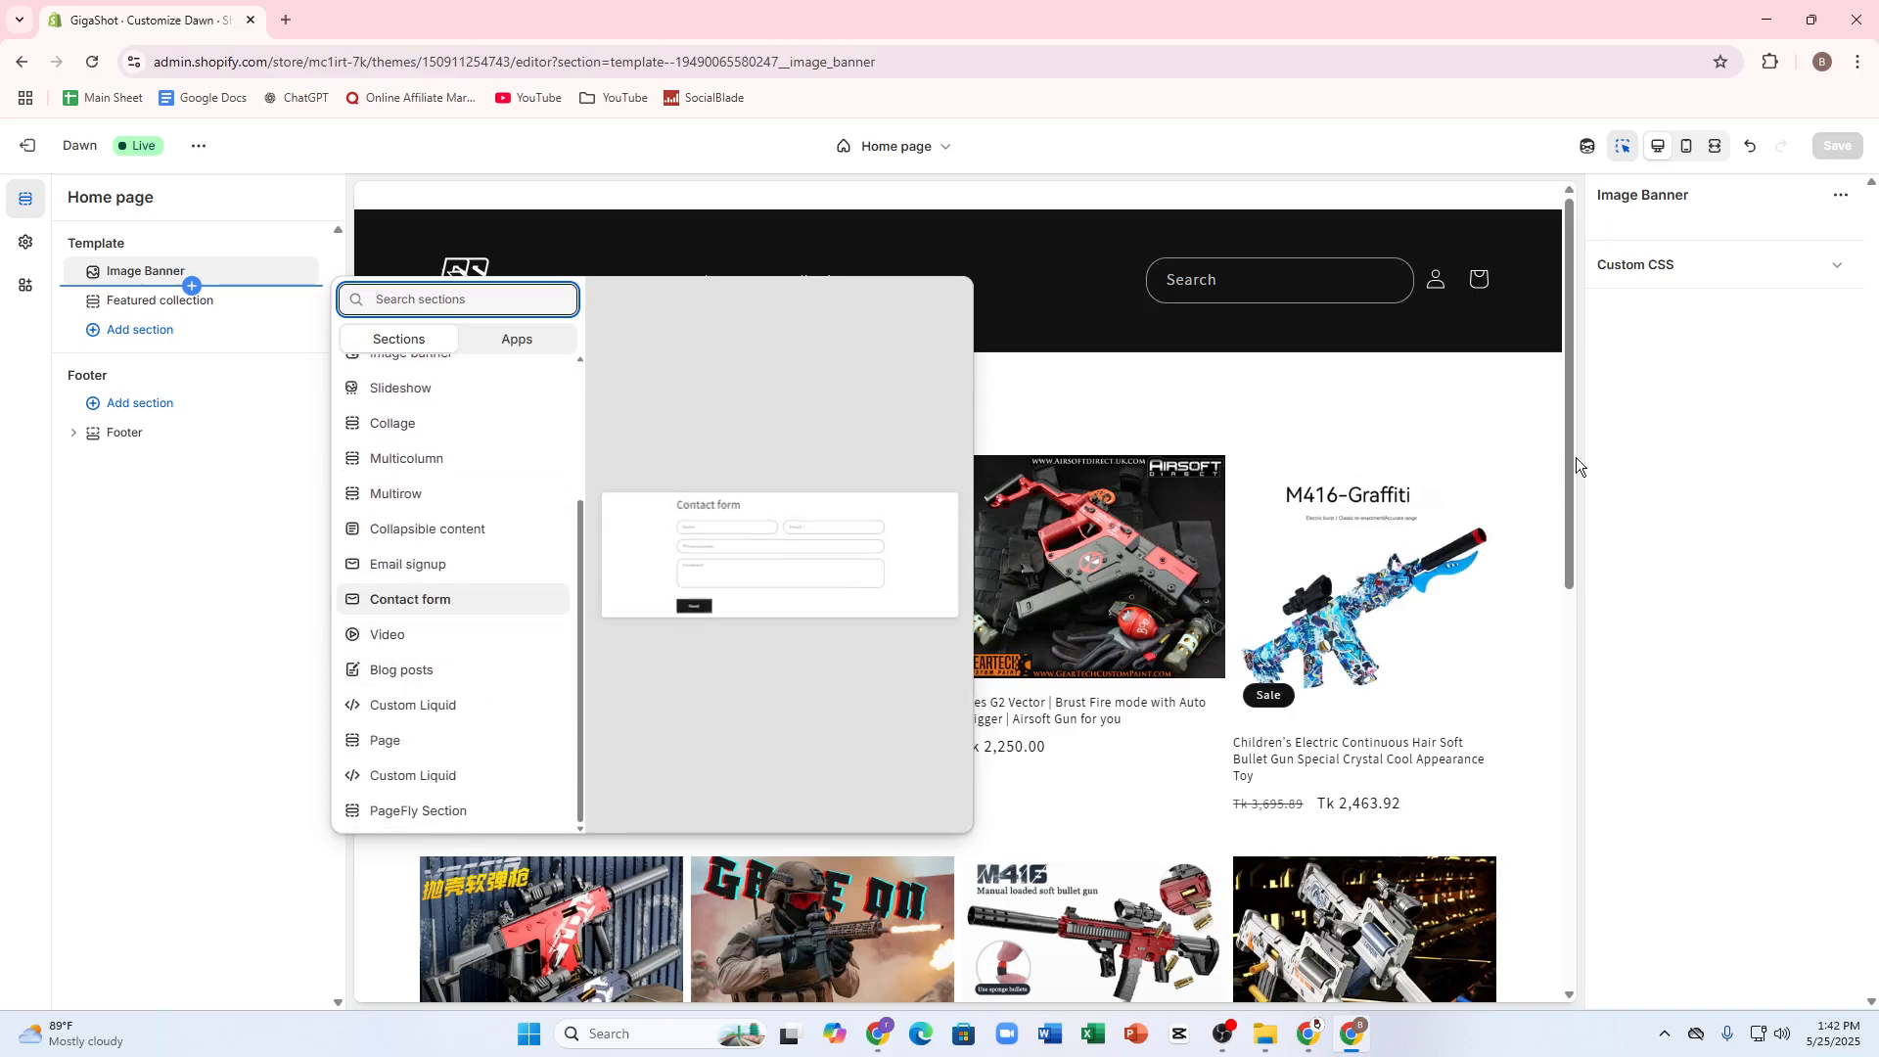
left_click(1819, 332)
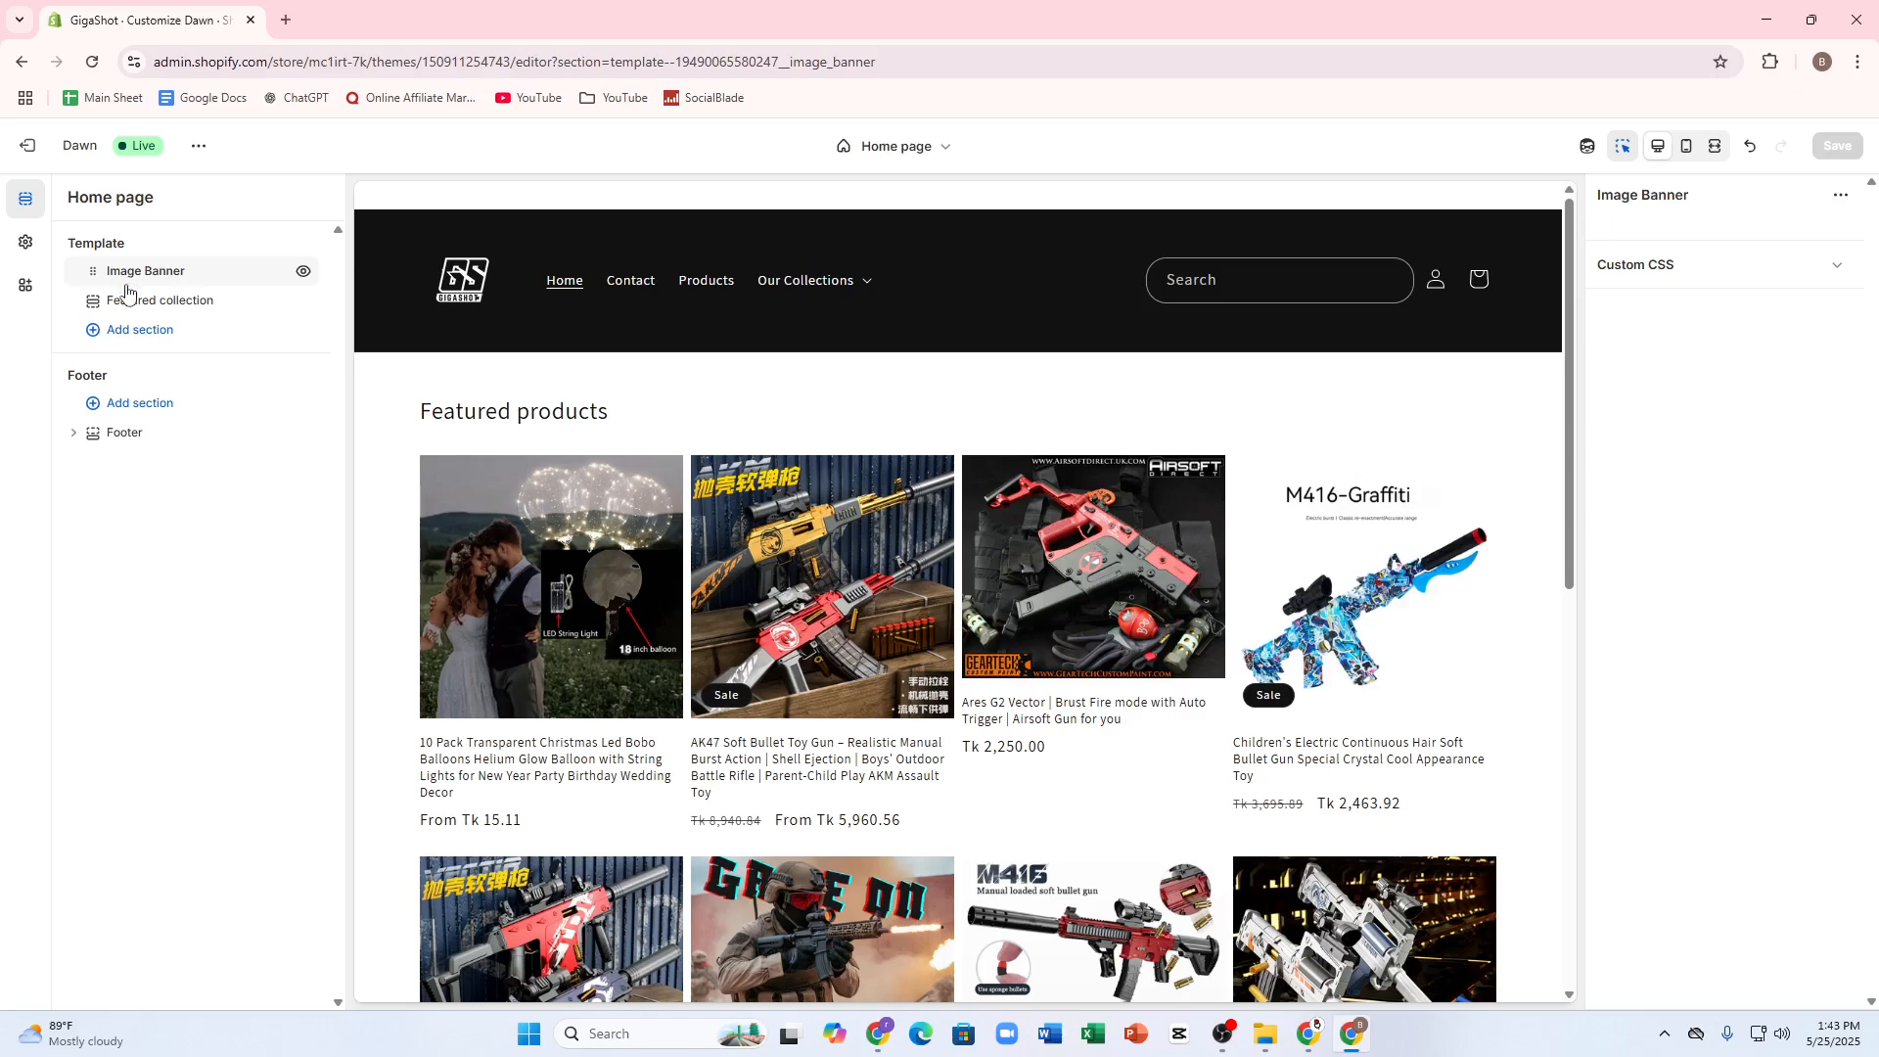
Step: Search the available sections for "ima" and try to add an Image with text section to the home page template
left_click(133, 333)
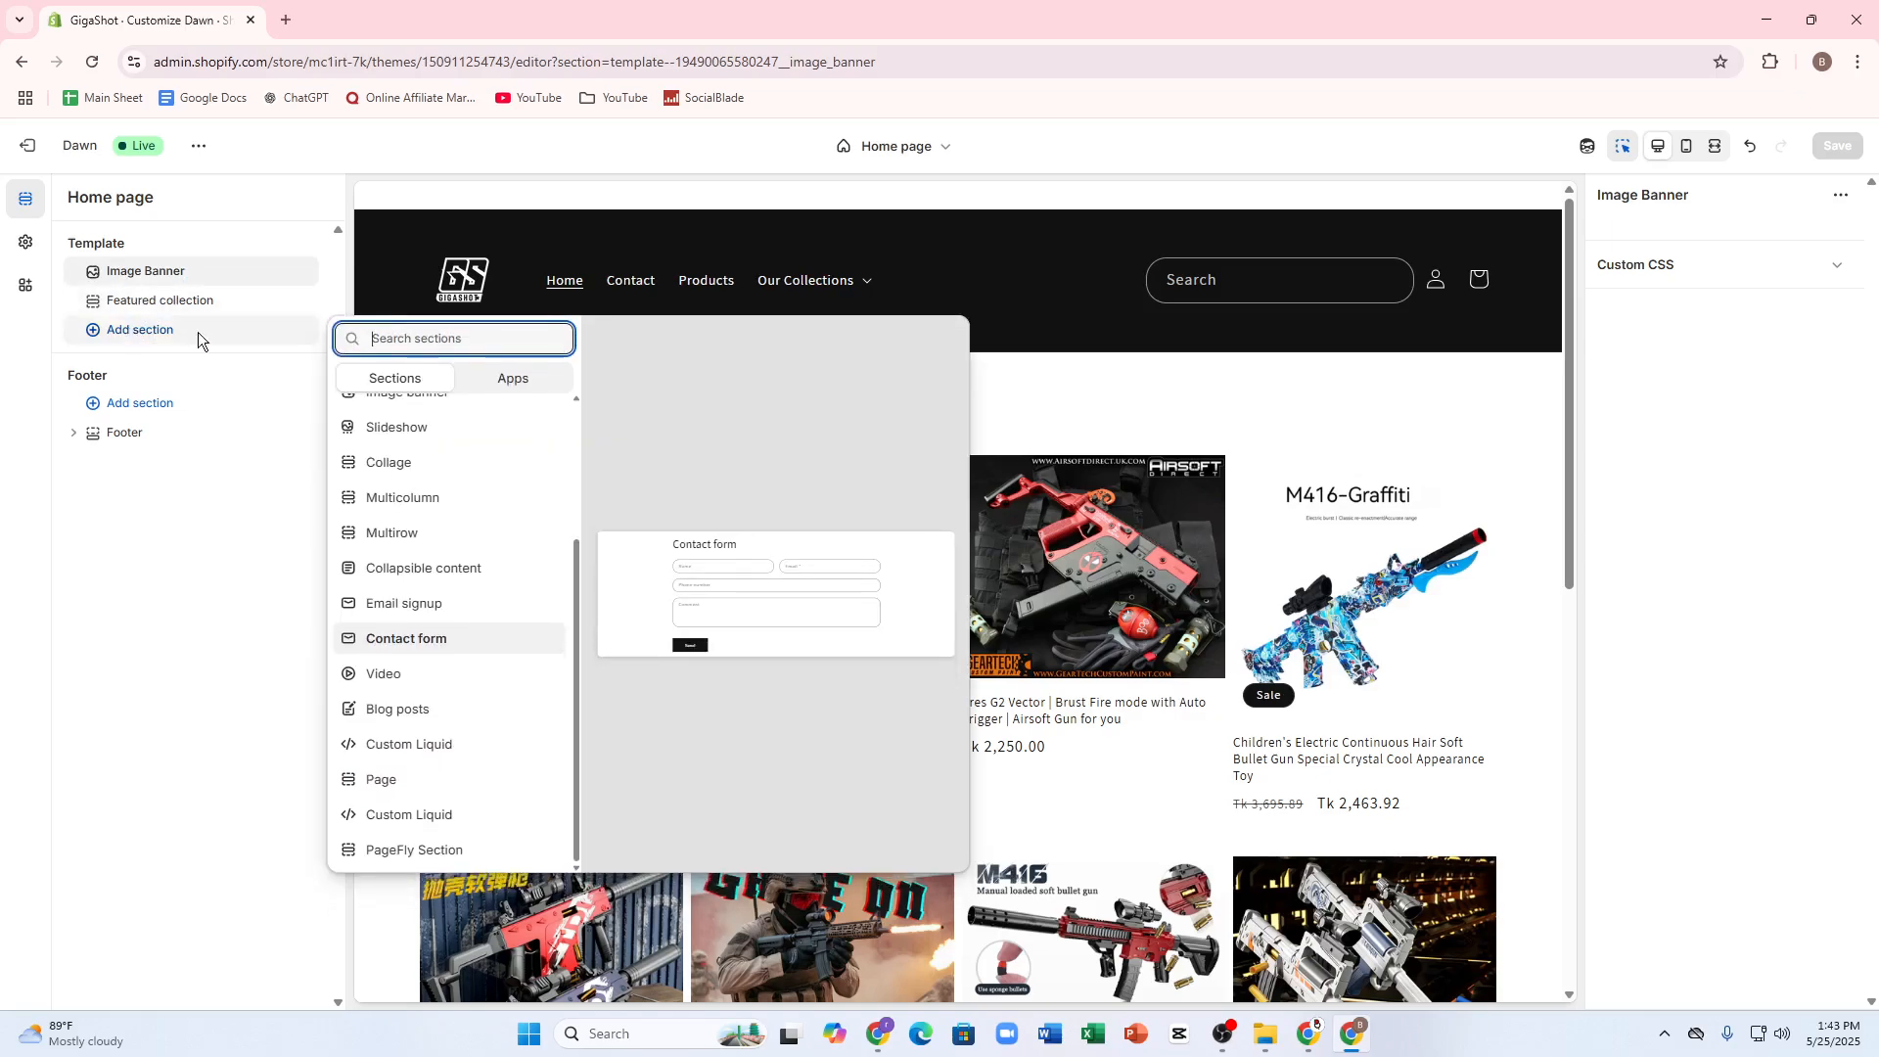
type("ima")
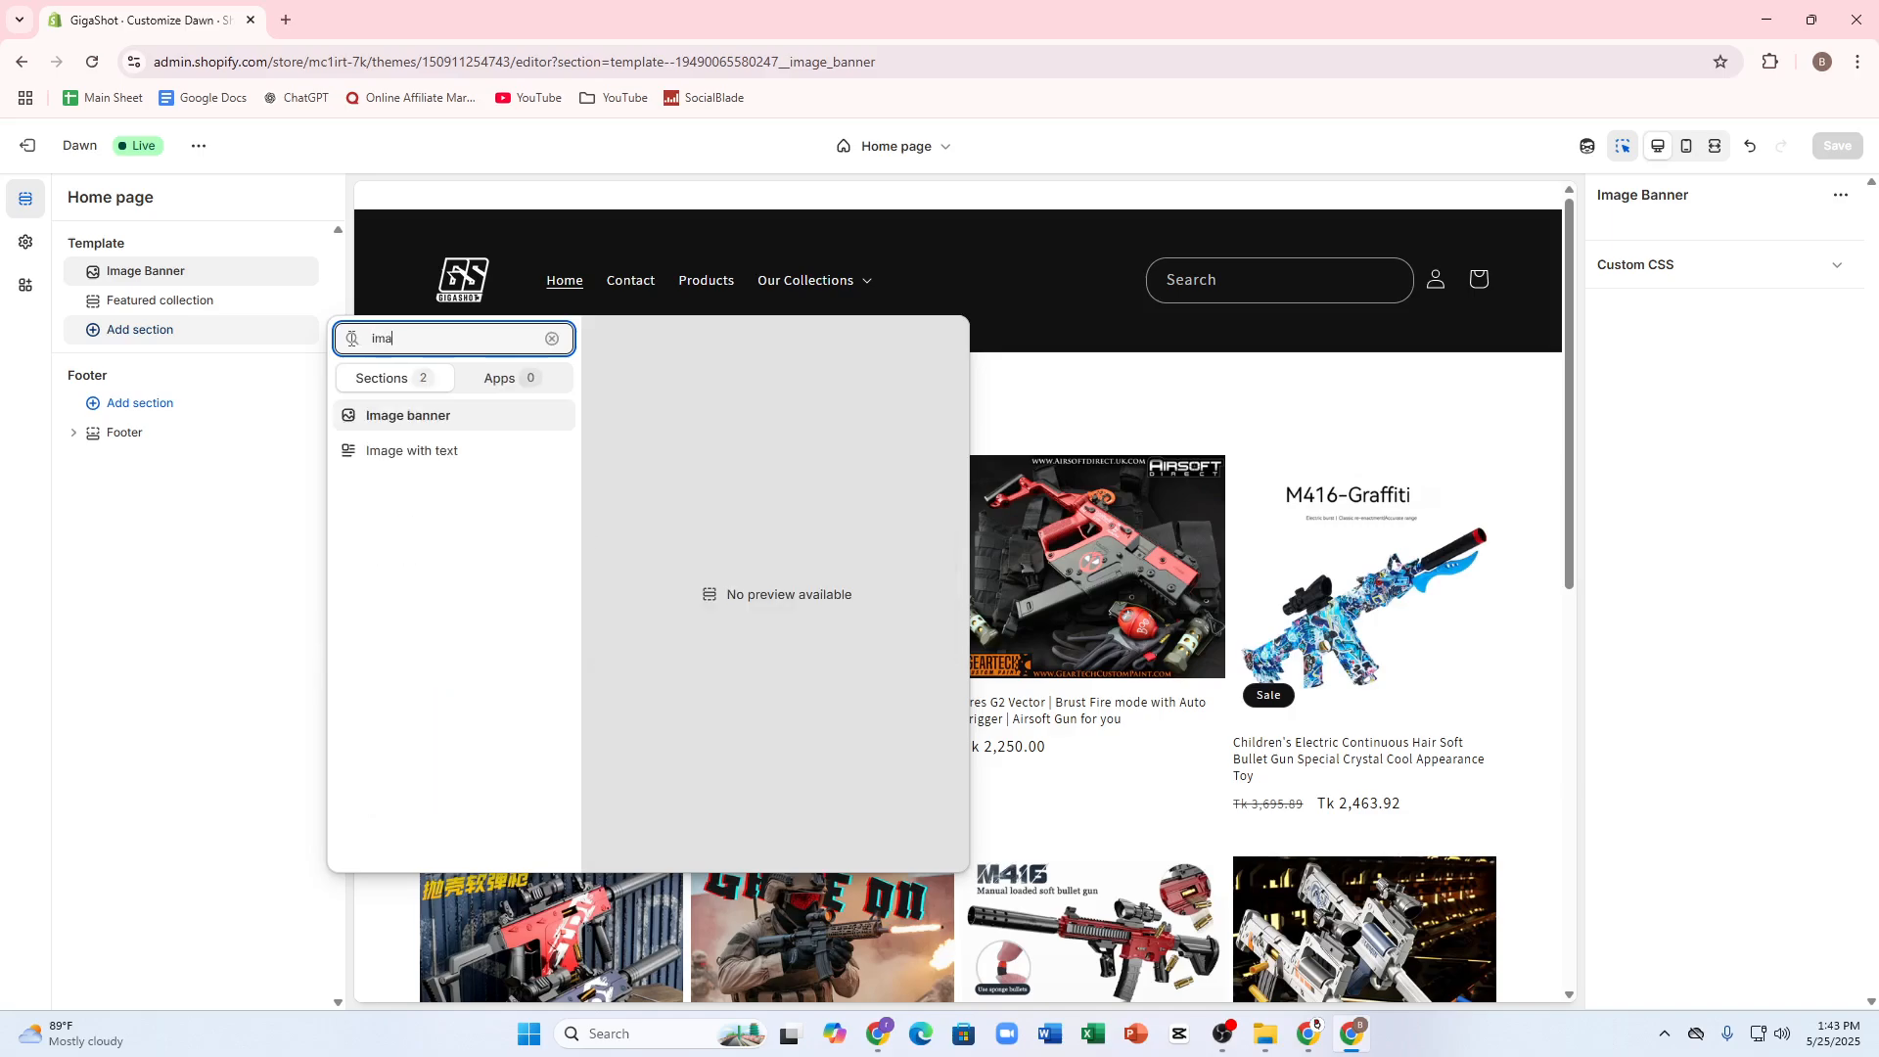
left_click(421, 450)
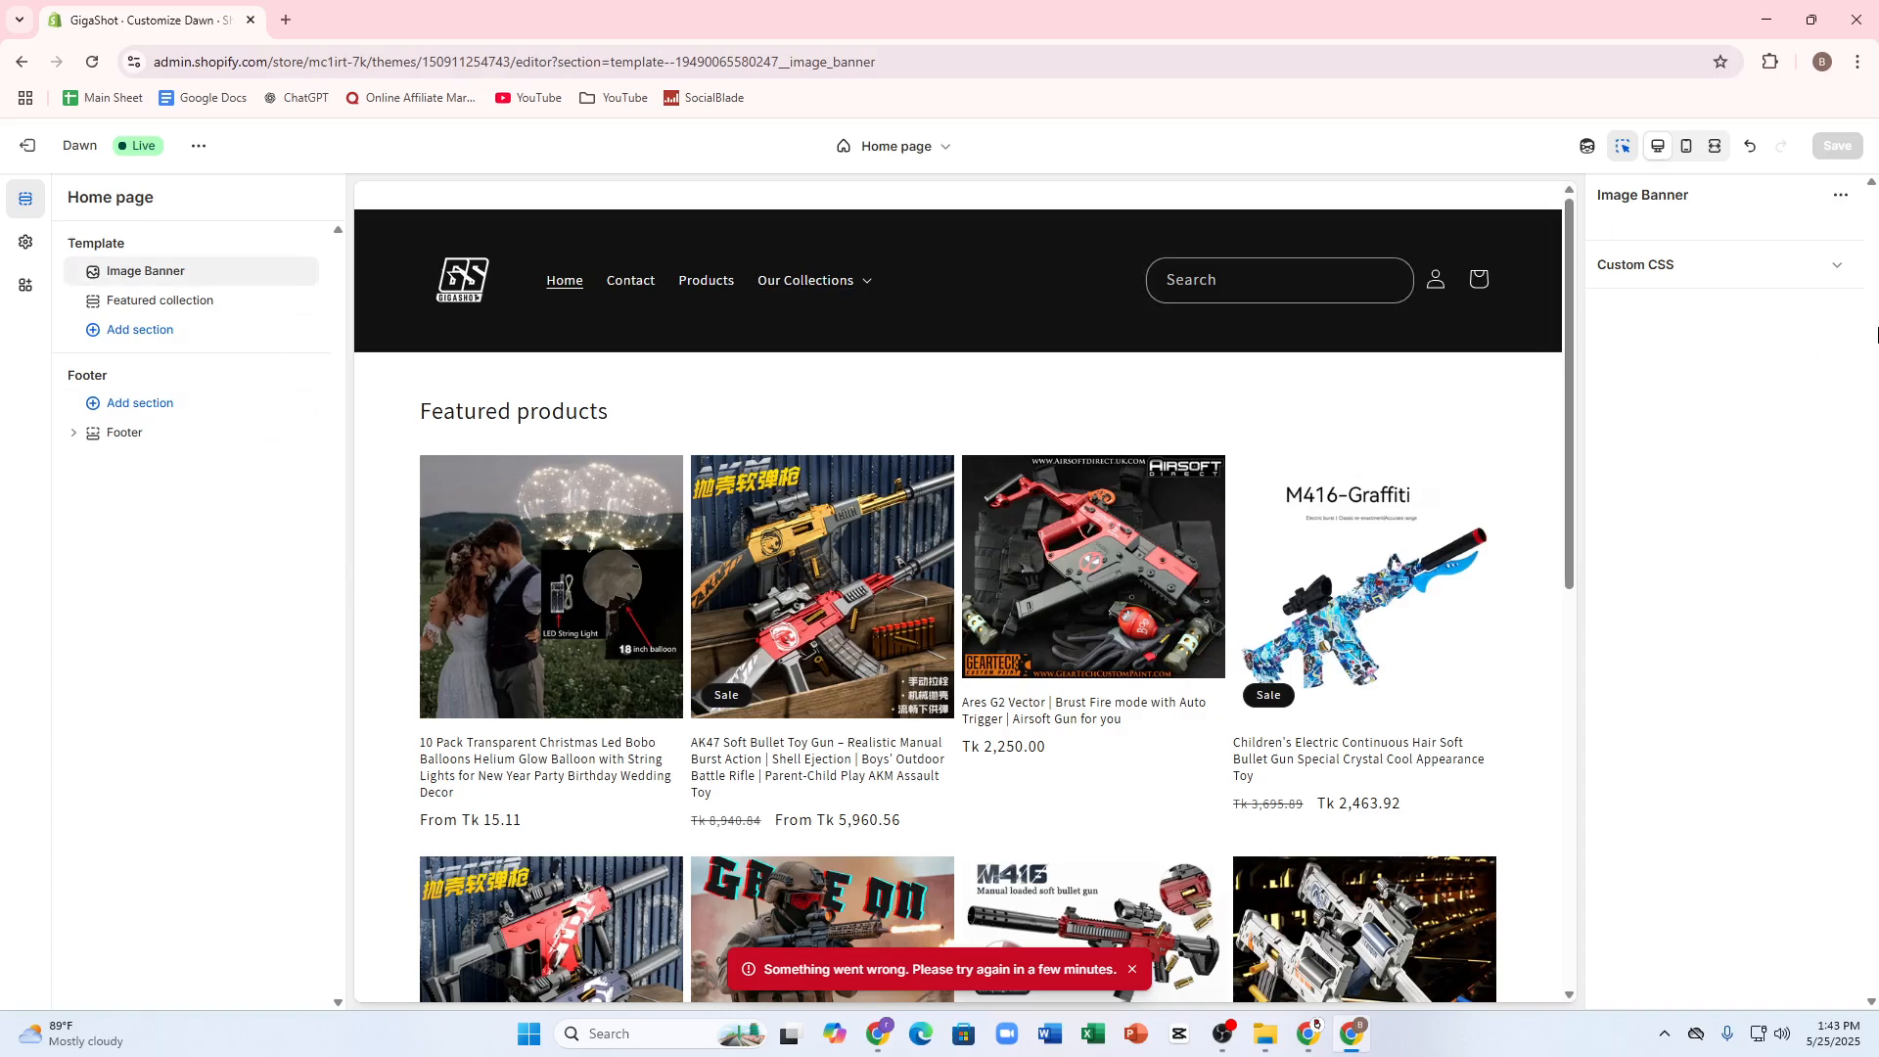
Step: Expand the Custom CSS settings of the Image Banner section
left_click(1747, 283)
left_click(1720, 384)
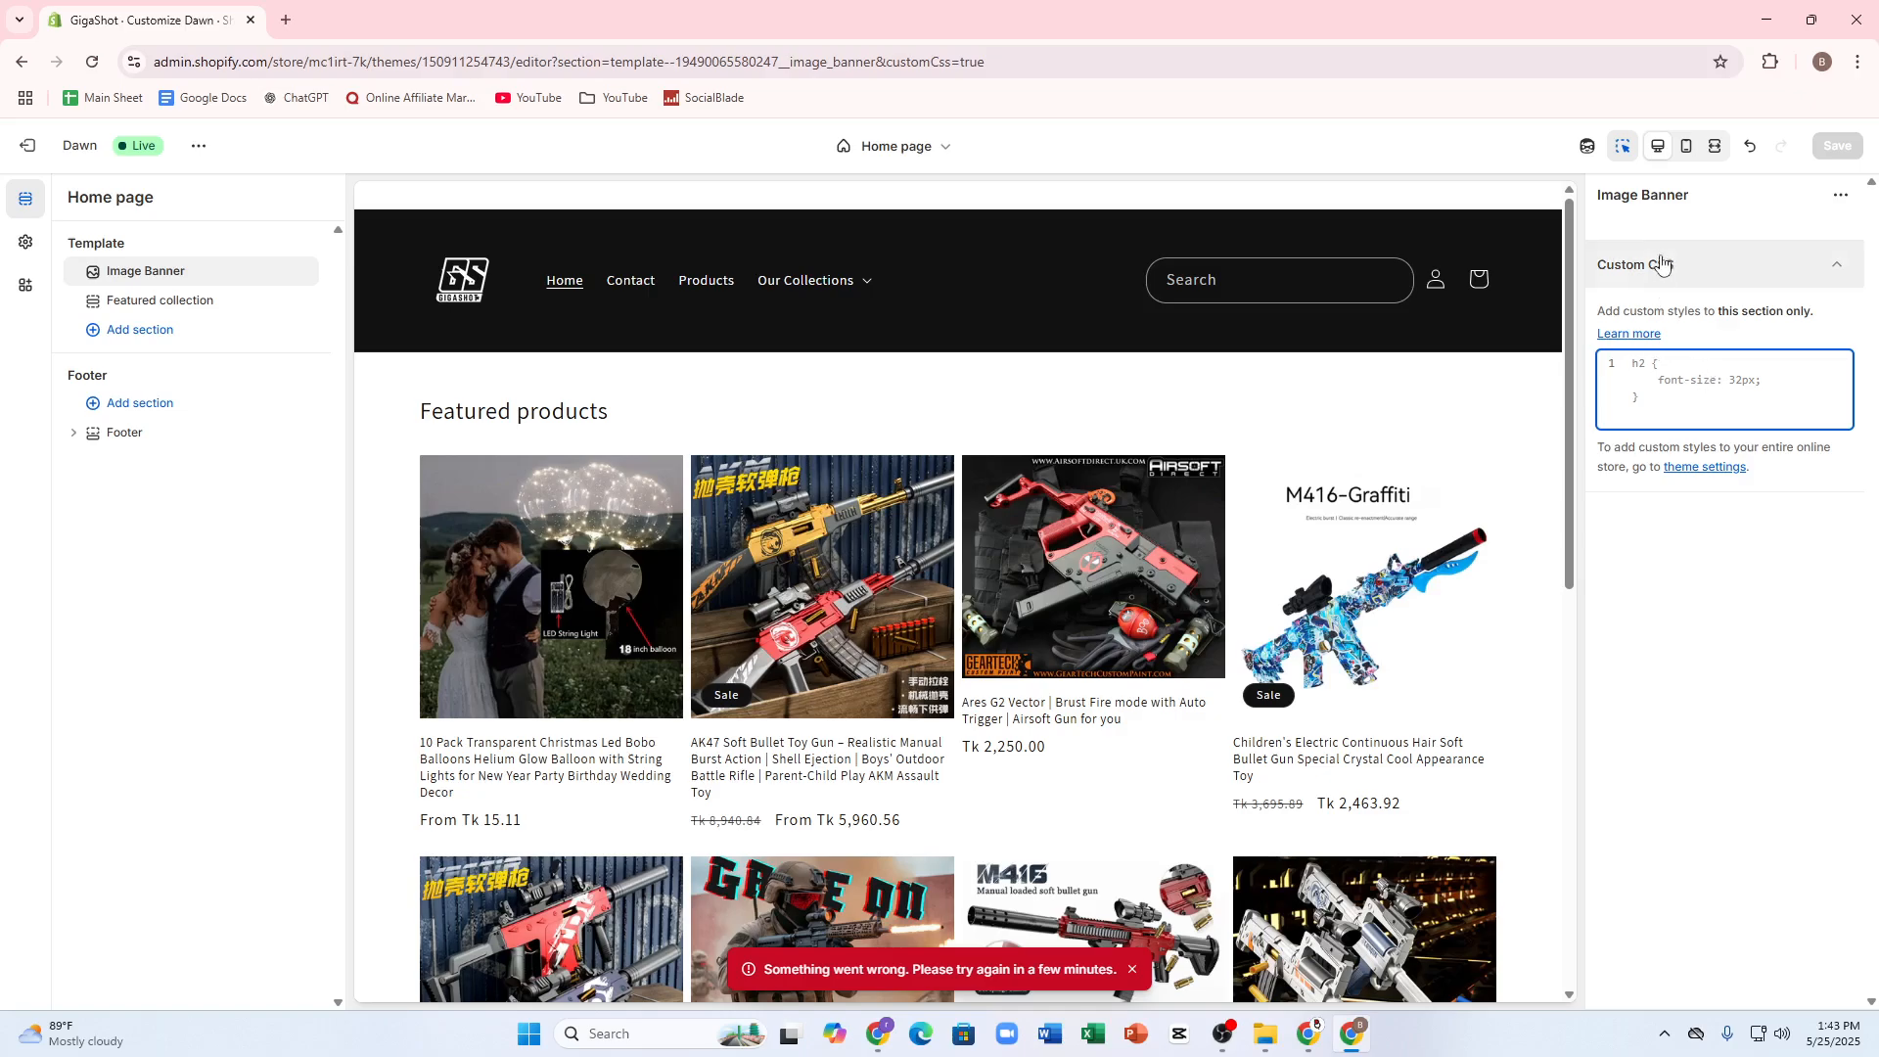
left_click(1658, 193)
Step: Open the Image Banner section's code in a new browser tab and switch back to the theme editor
left_click(1840, 195)
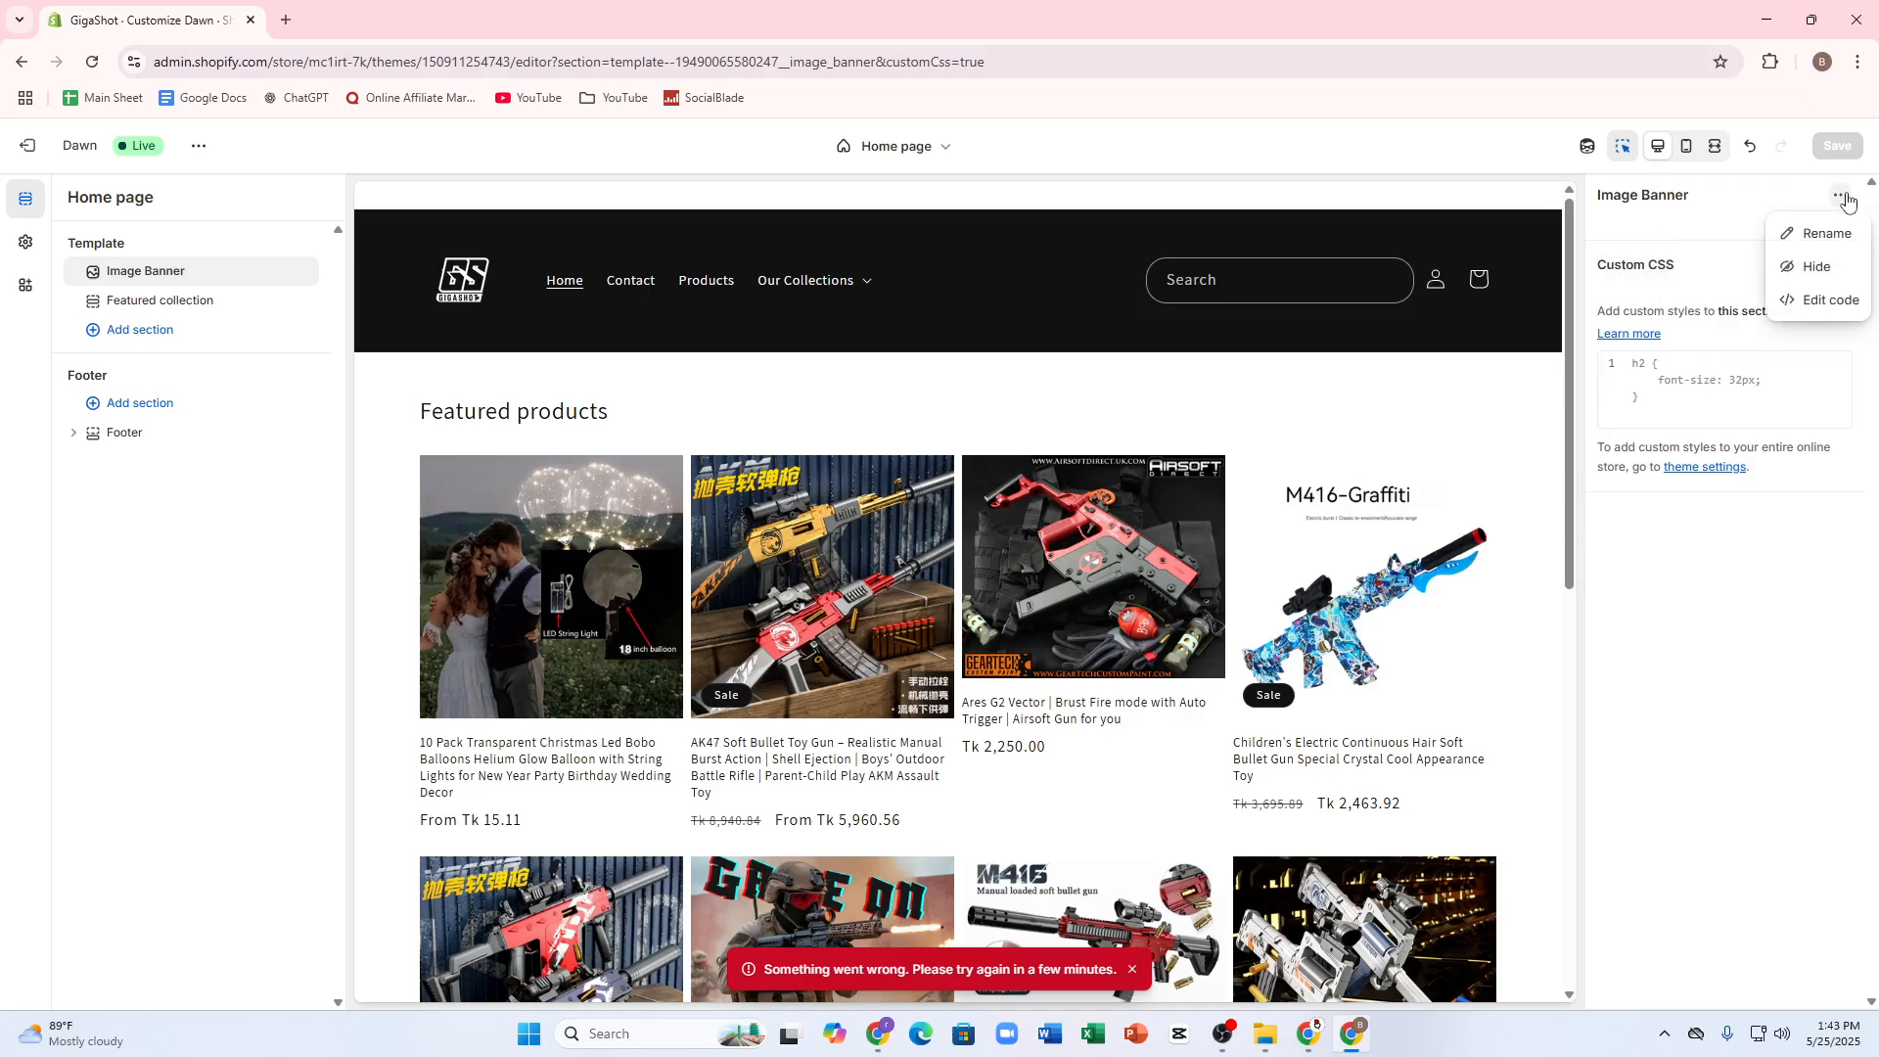
left_click(1824, 300)
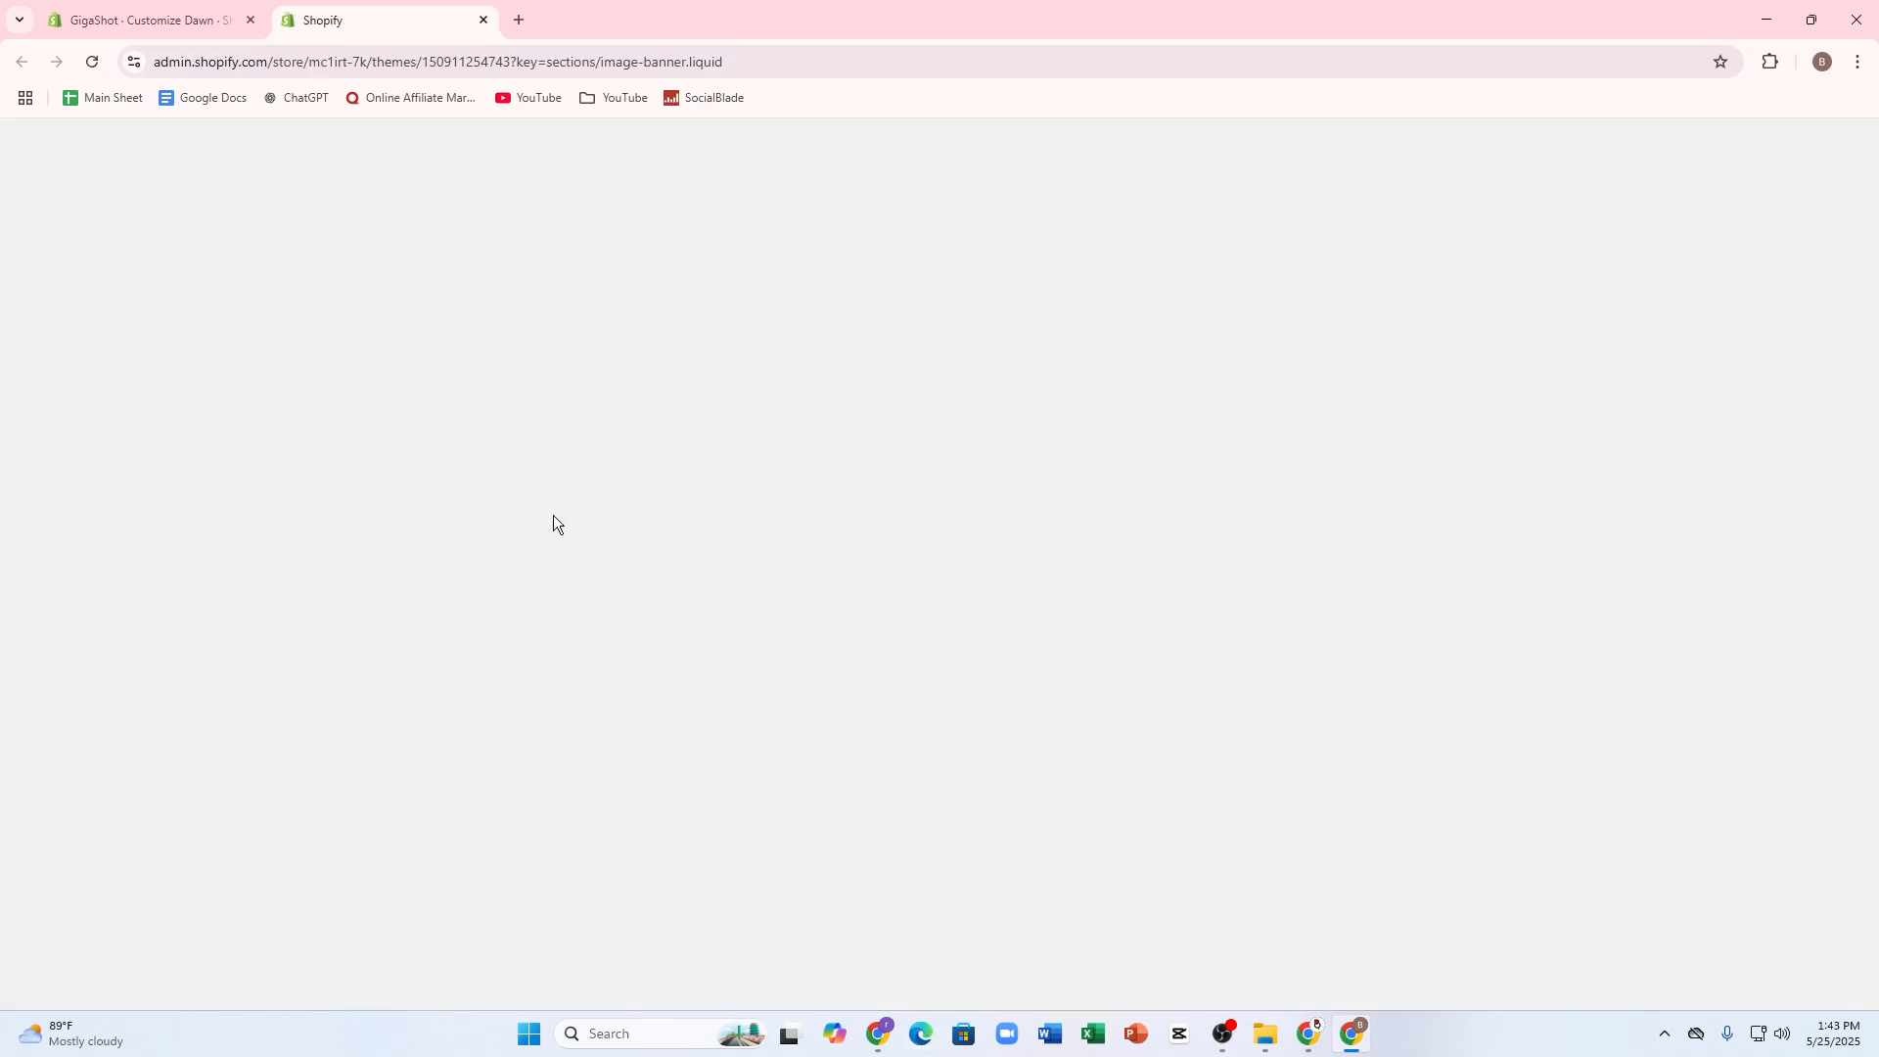
left_click(137, 18)
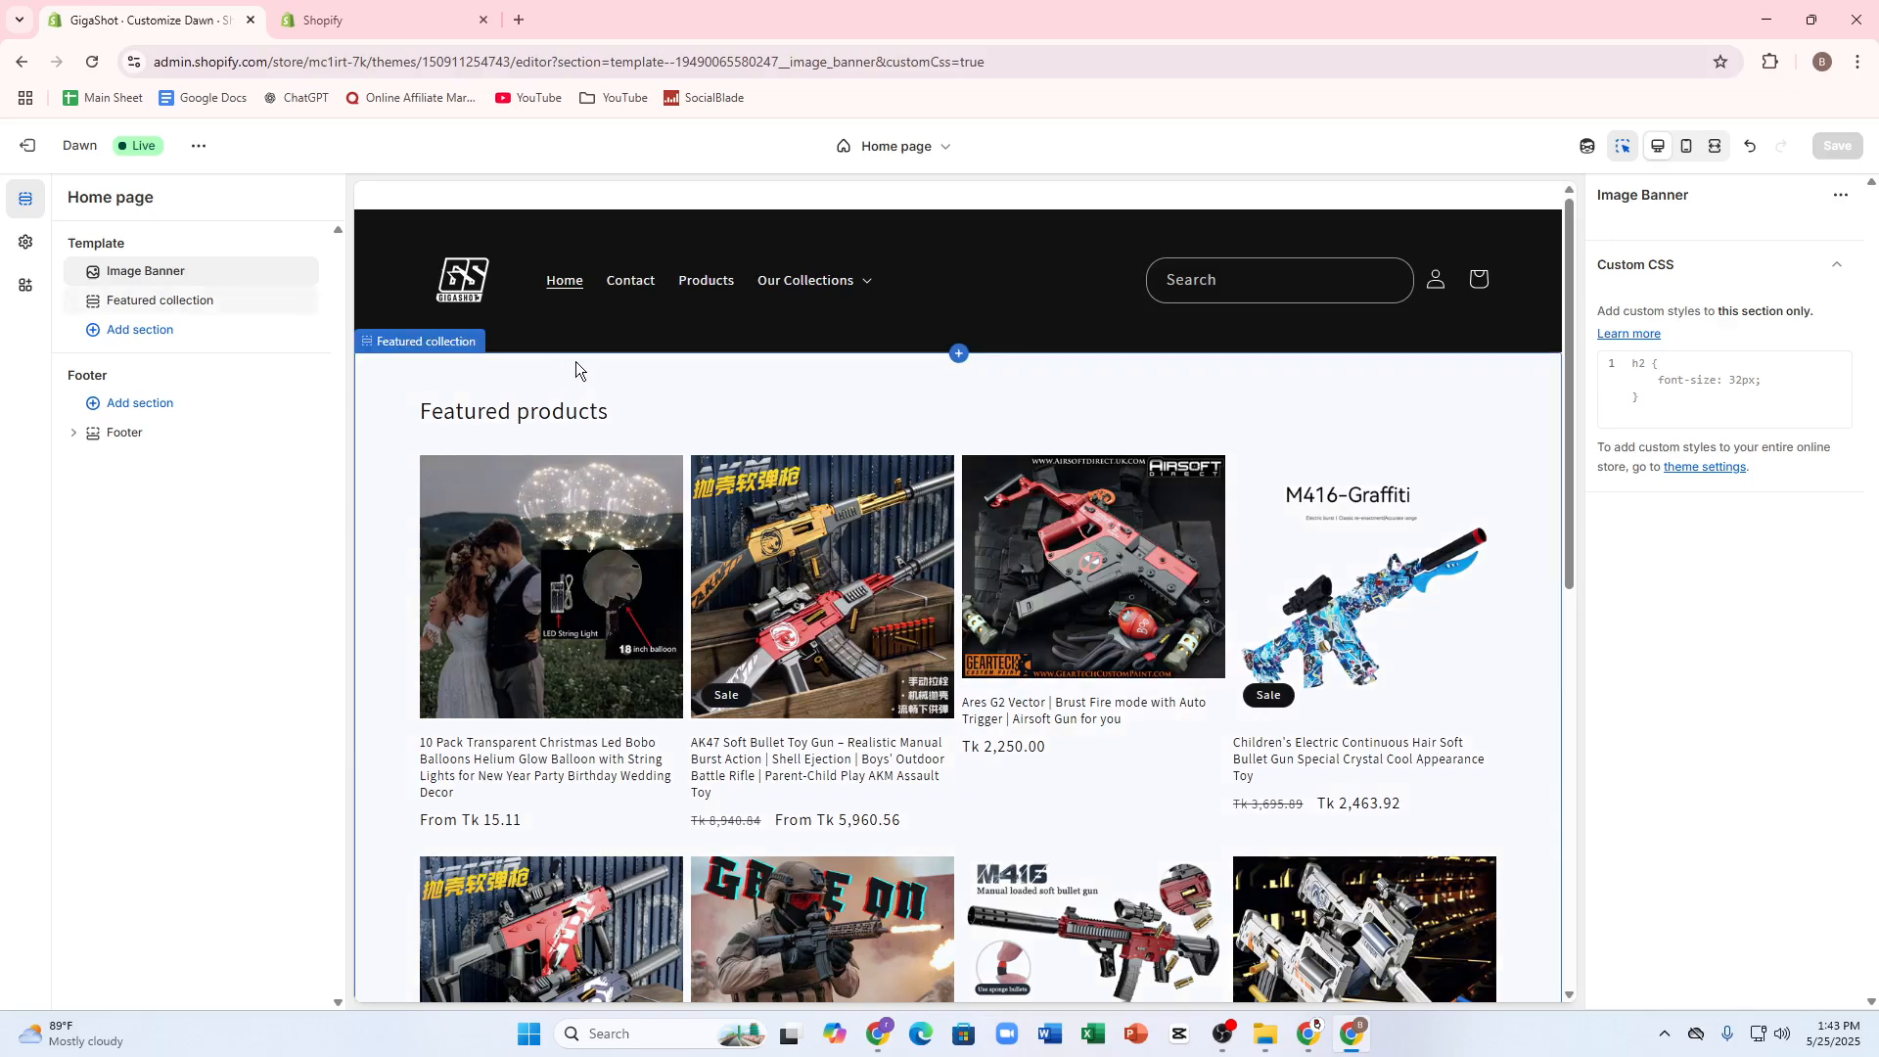
Step: Review the Featured collection section's settings down to Custom CSS, and view the image-banner.liquid code before returning to the theme editor
left_click(391, 343)
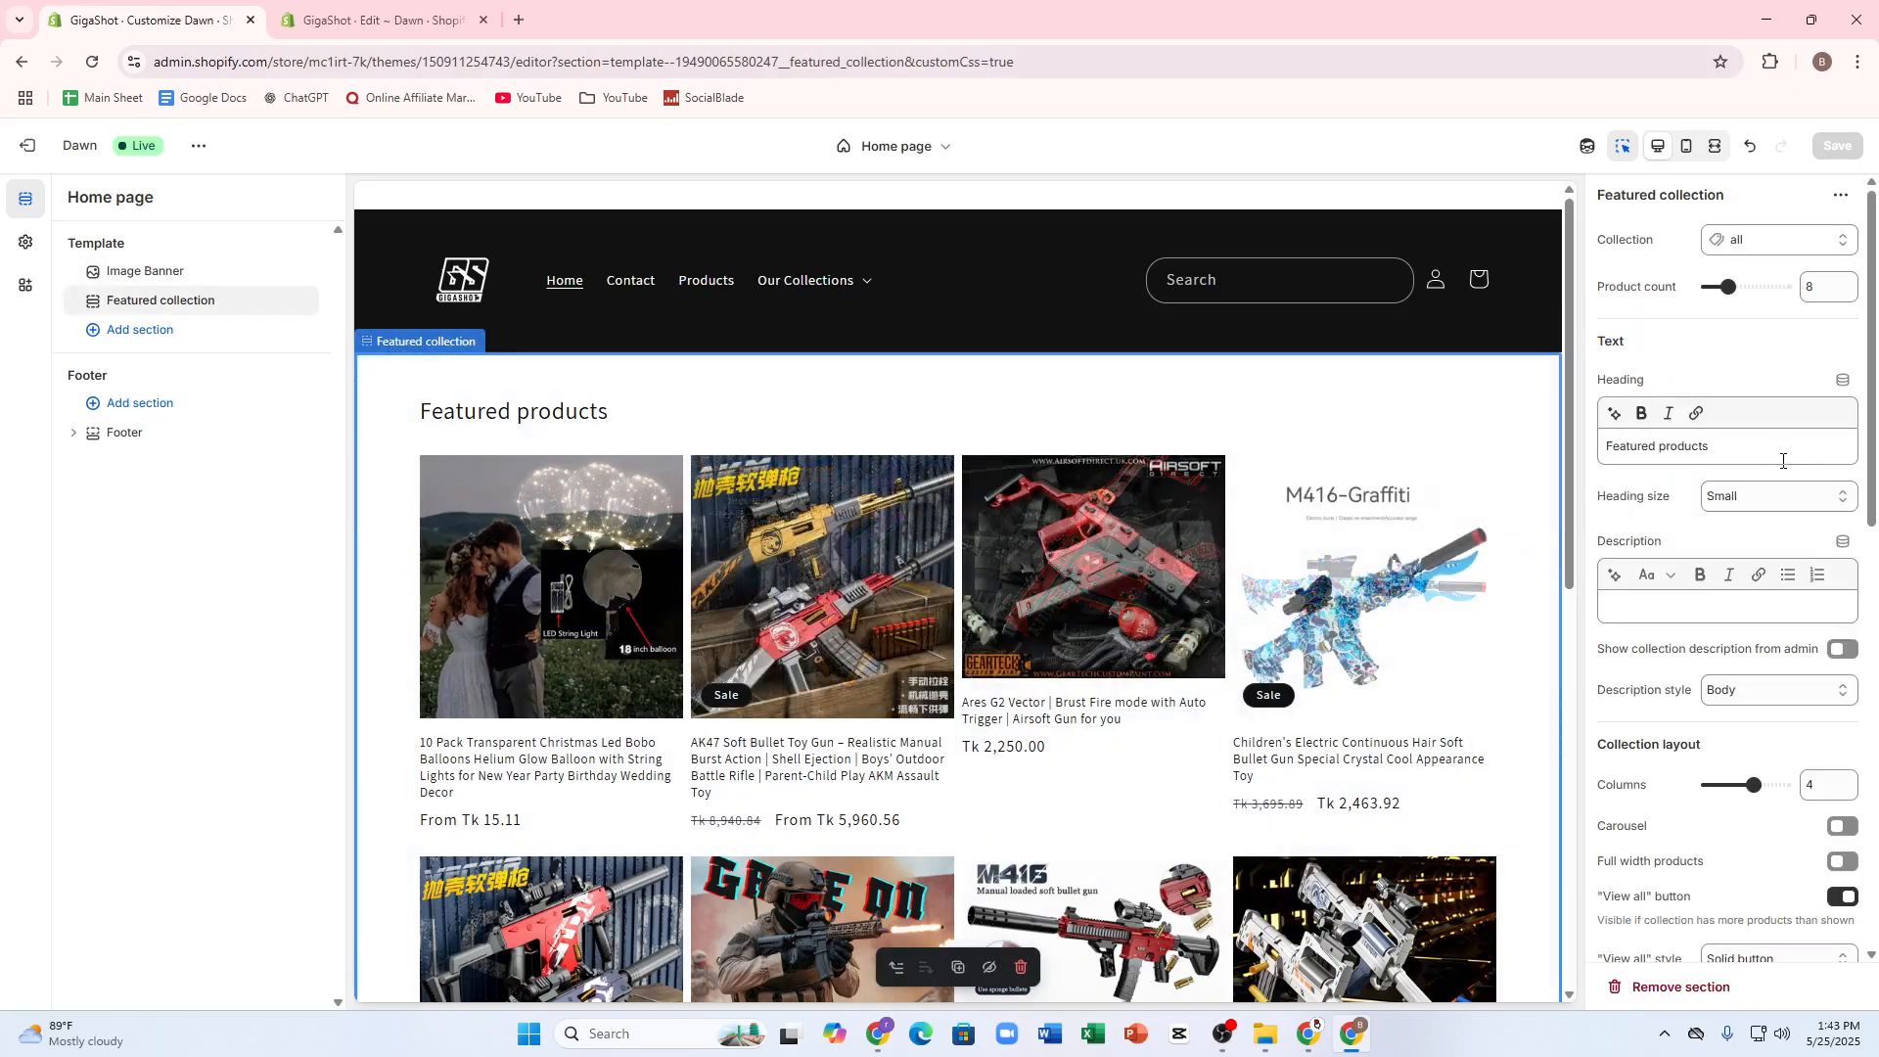
scroll(1649, 621, "down", 8)
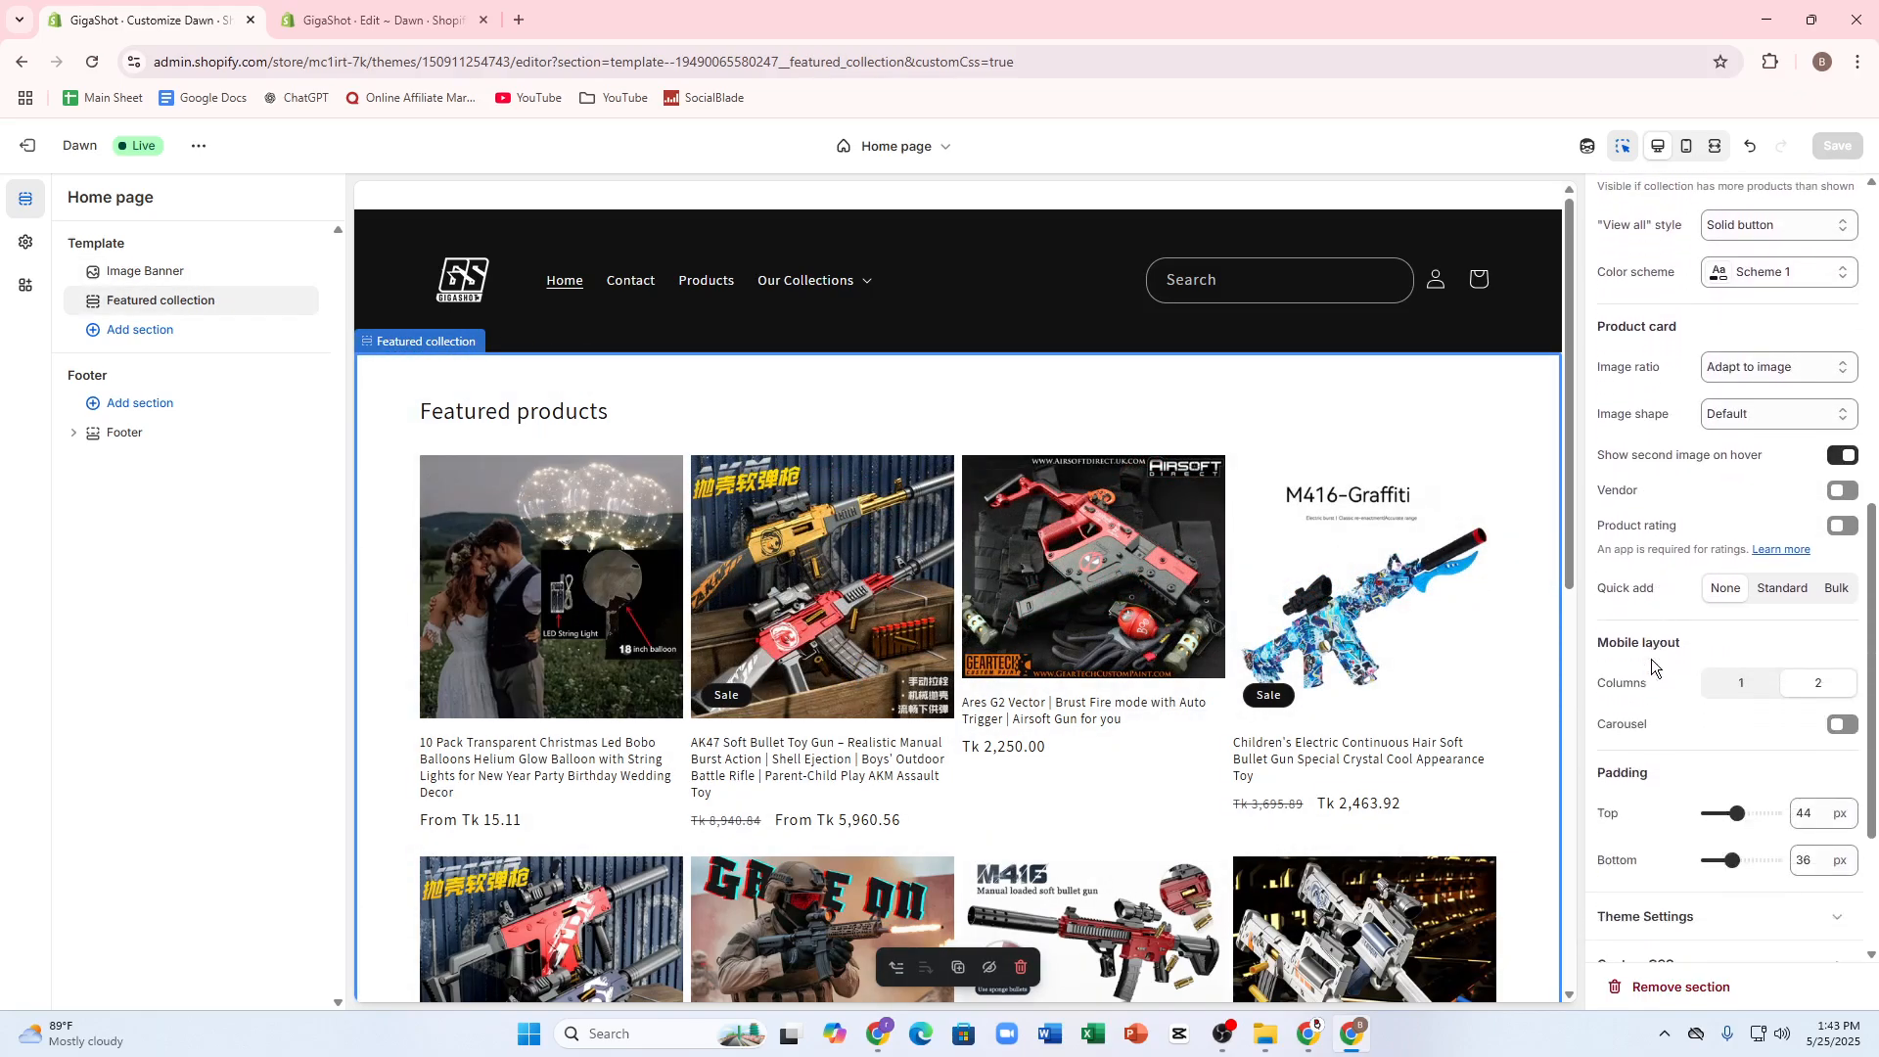
scroll(1652, 661, "down", 3)
left_click(380, 29)
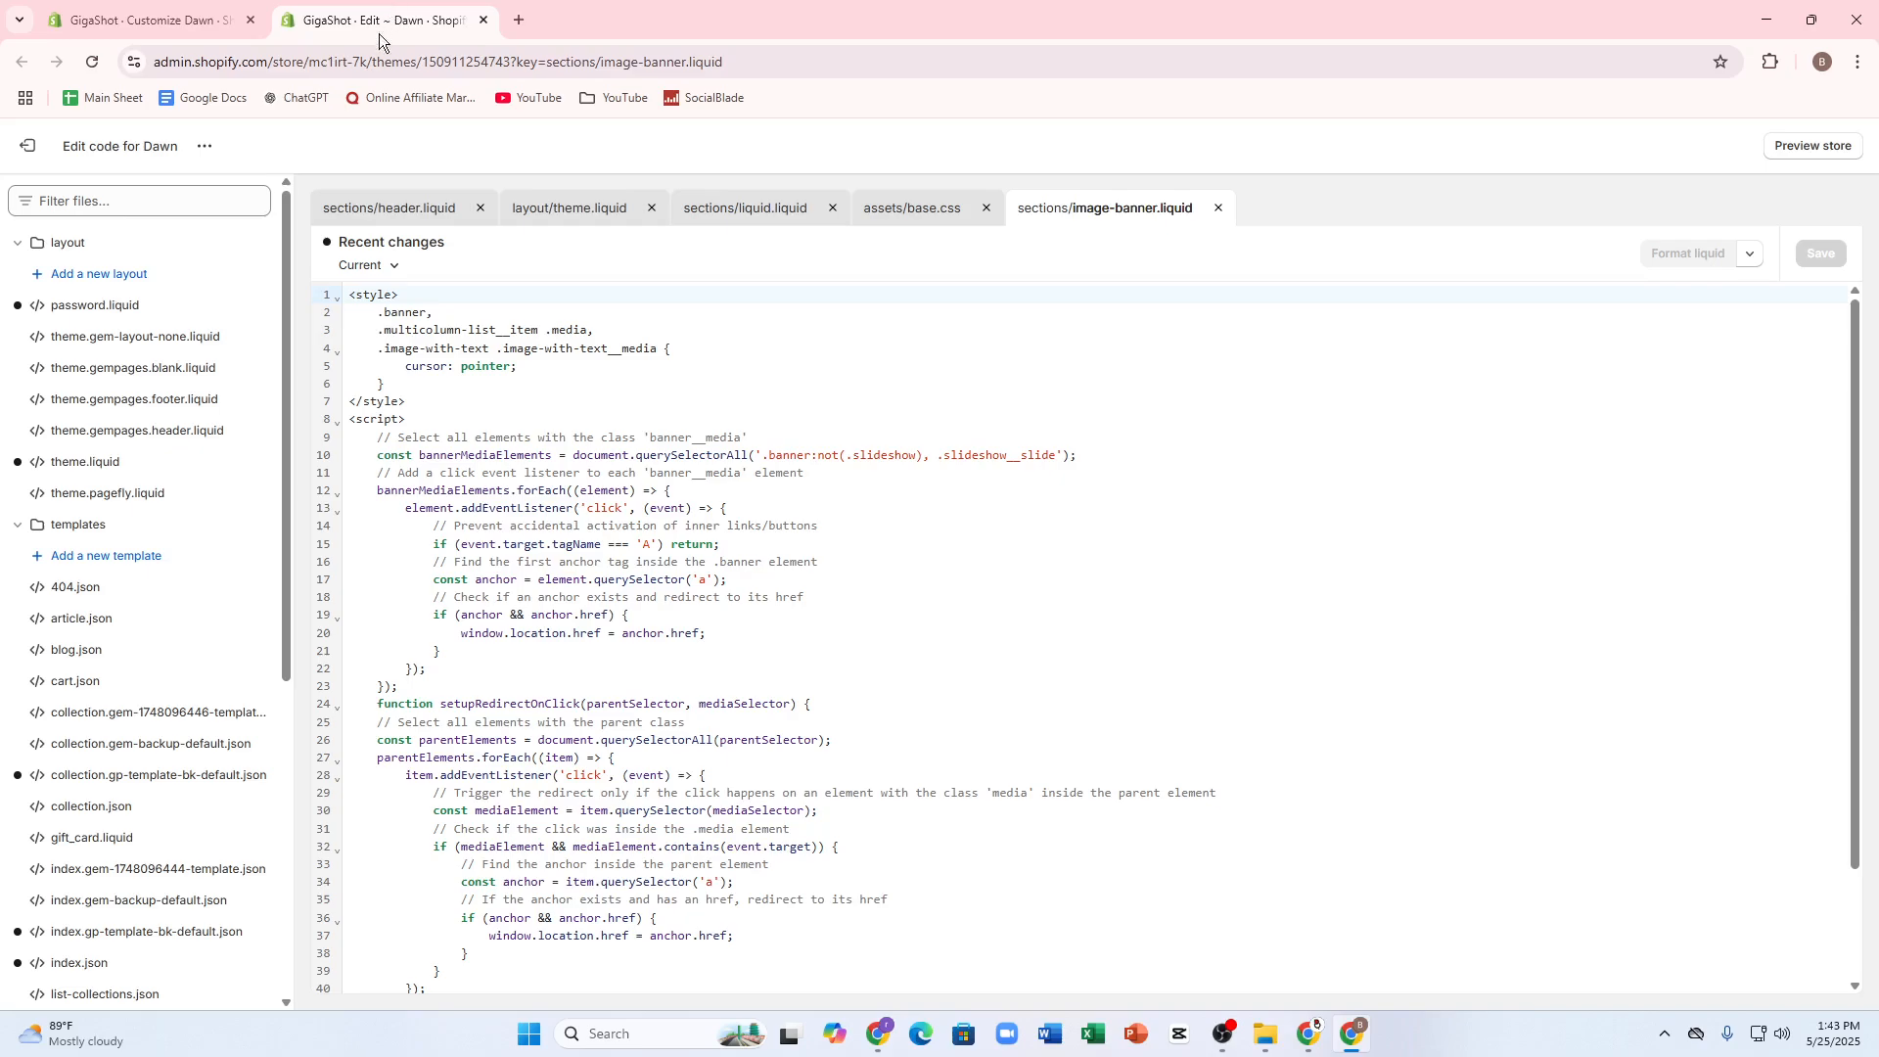
left_click(146, 19)
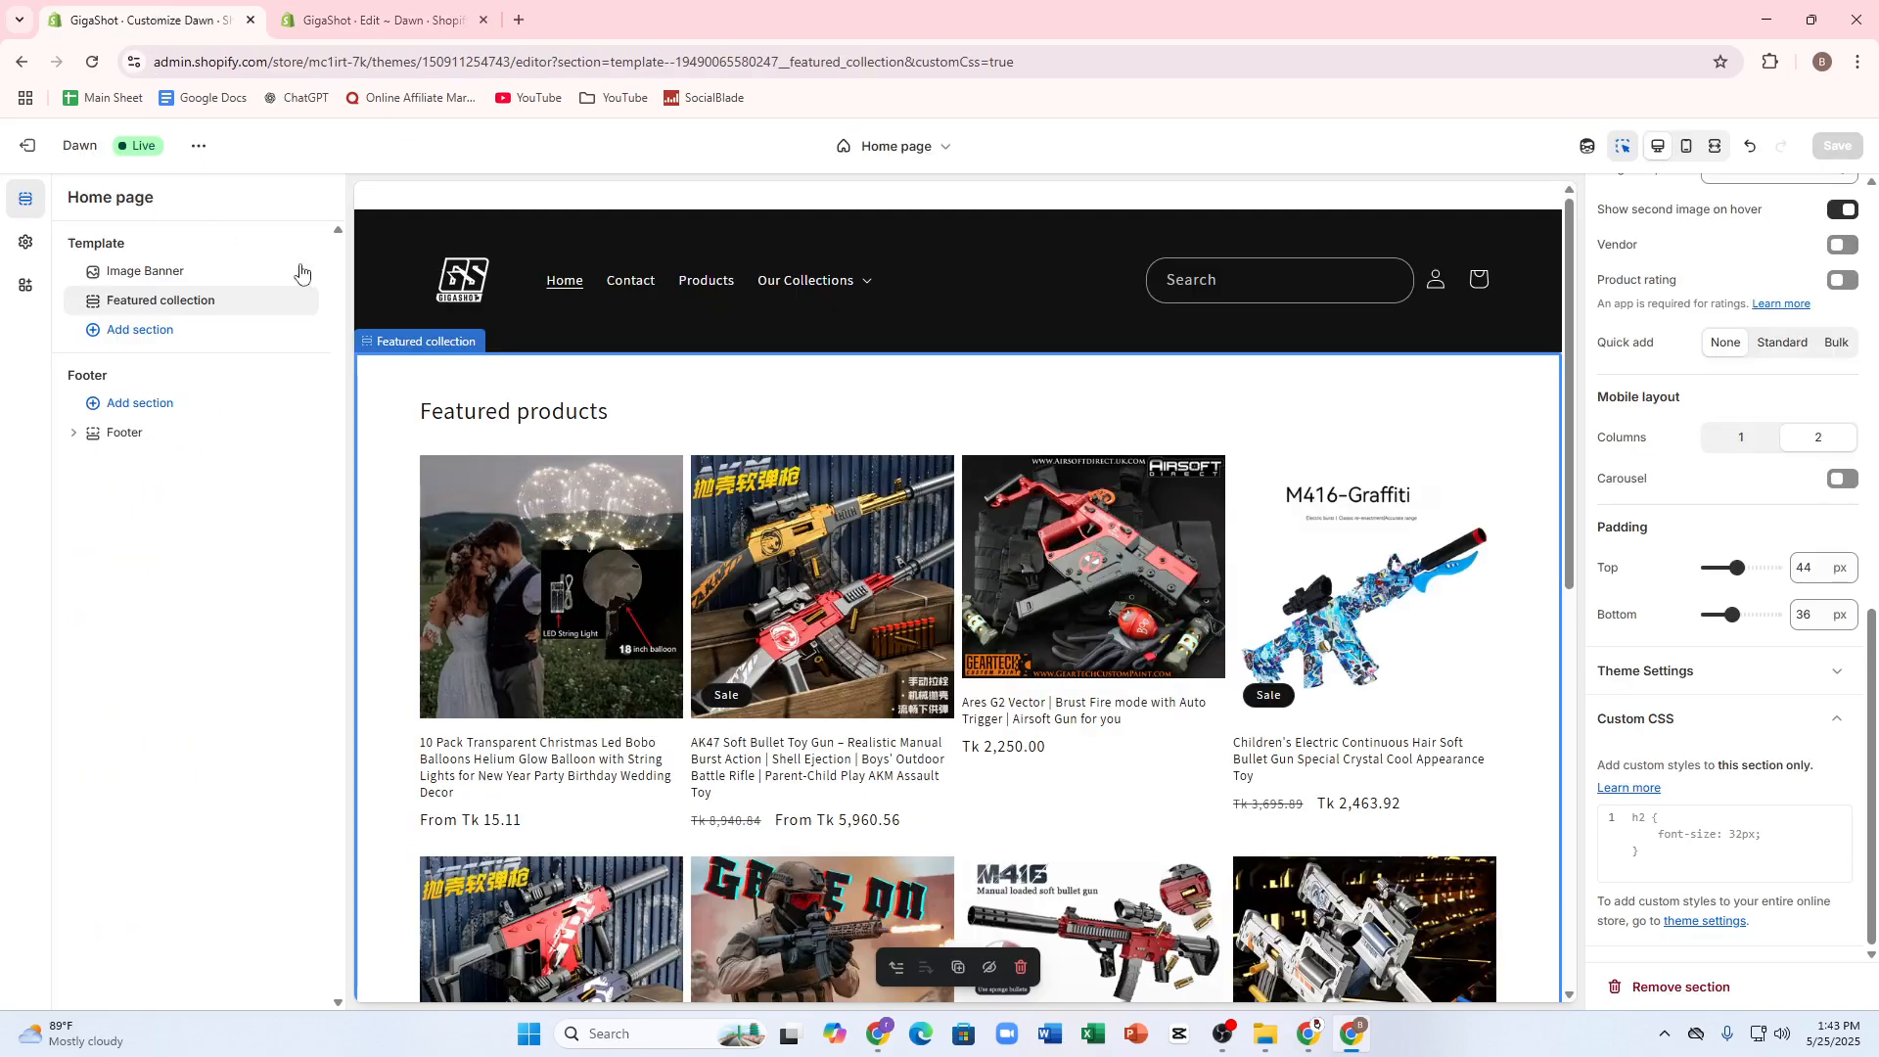
Step: Select the Image Banner section, collapse its Custom CSS settings and open the section's options
left_click(121, 274)
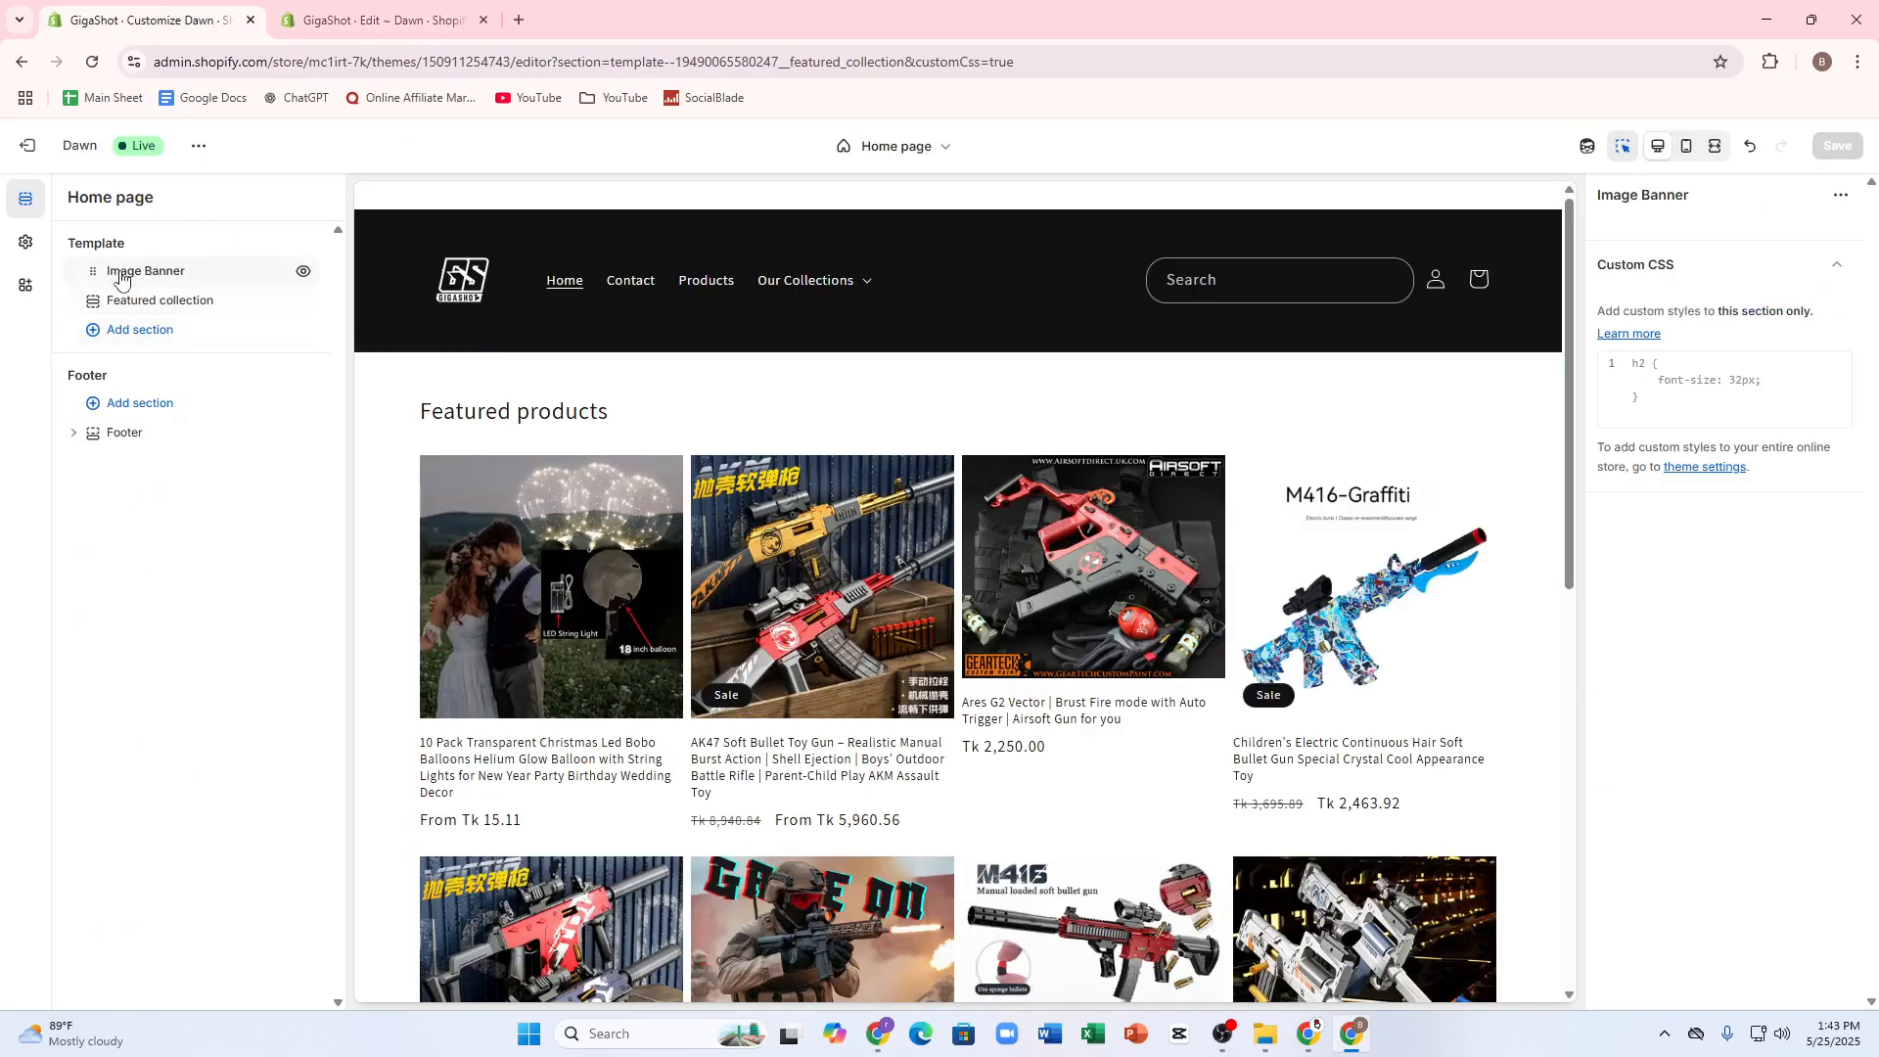
left_click(1680, 279)
left_click(1632, 192)
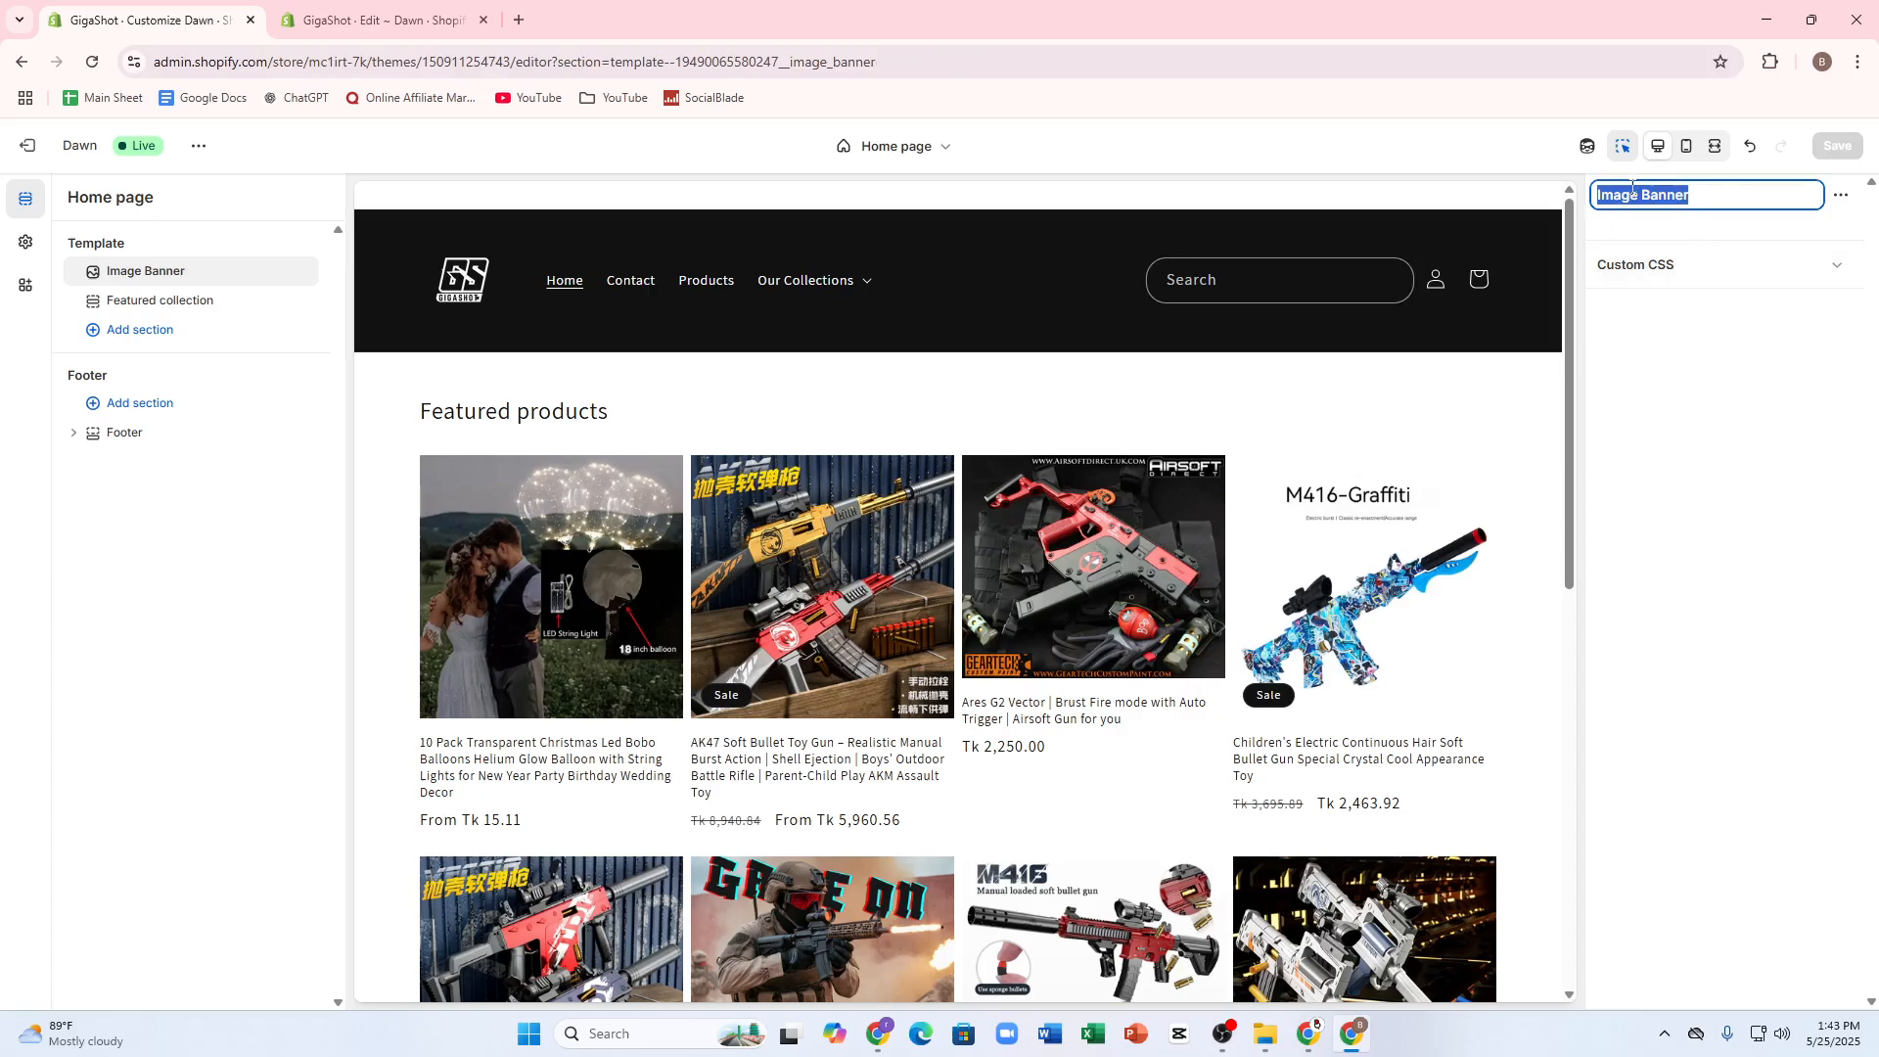
left_click(1840, 195)
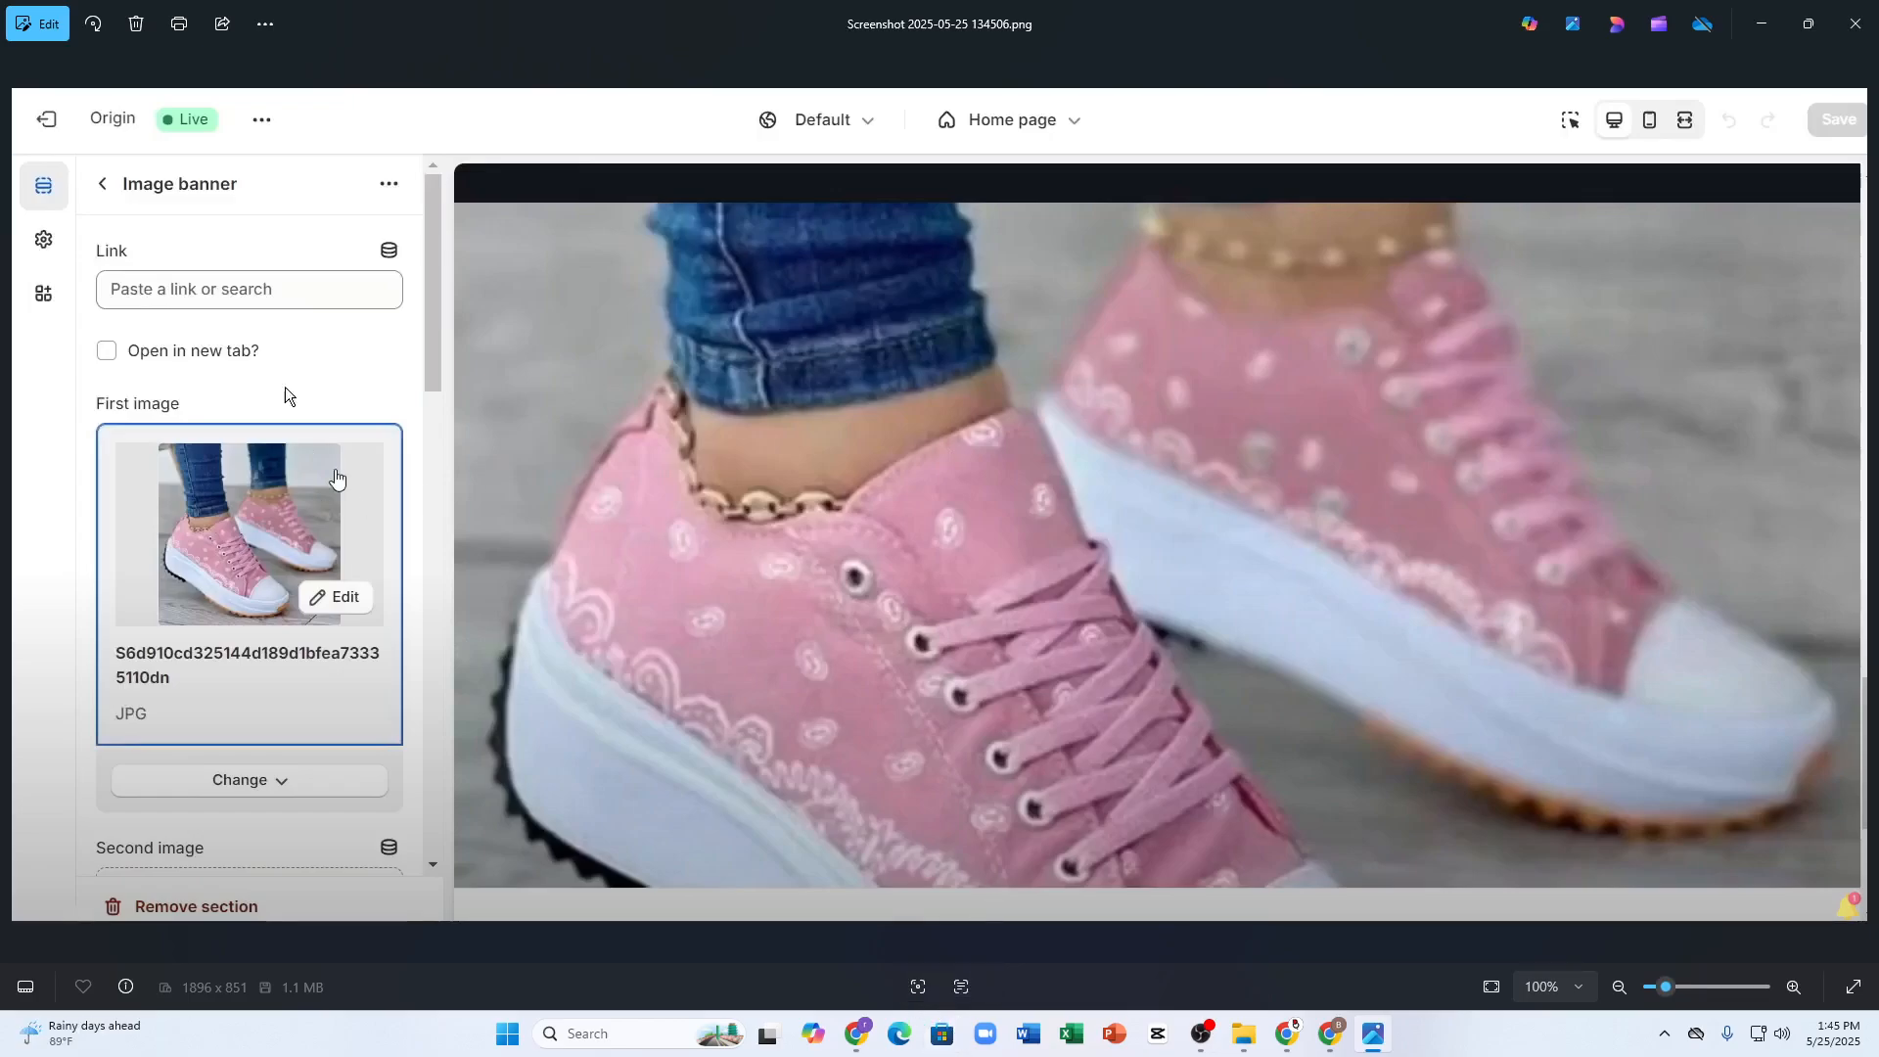
Step: Switch to the theme editor in Chrome, view the Image Banner section's settings, and return to the reference screenshot in Photos for comparison
left_click(1331, 1033)
left_click(127, 273)
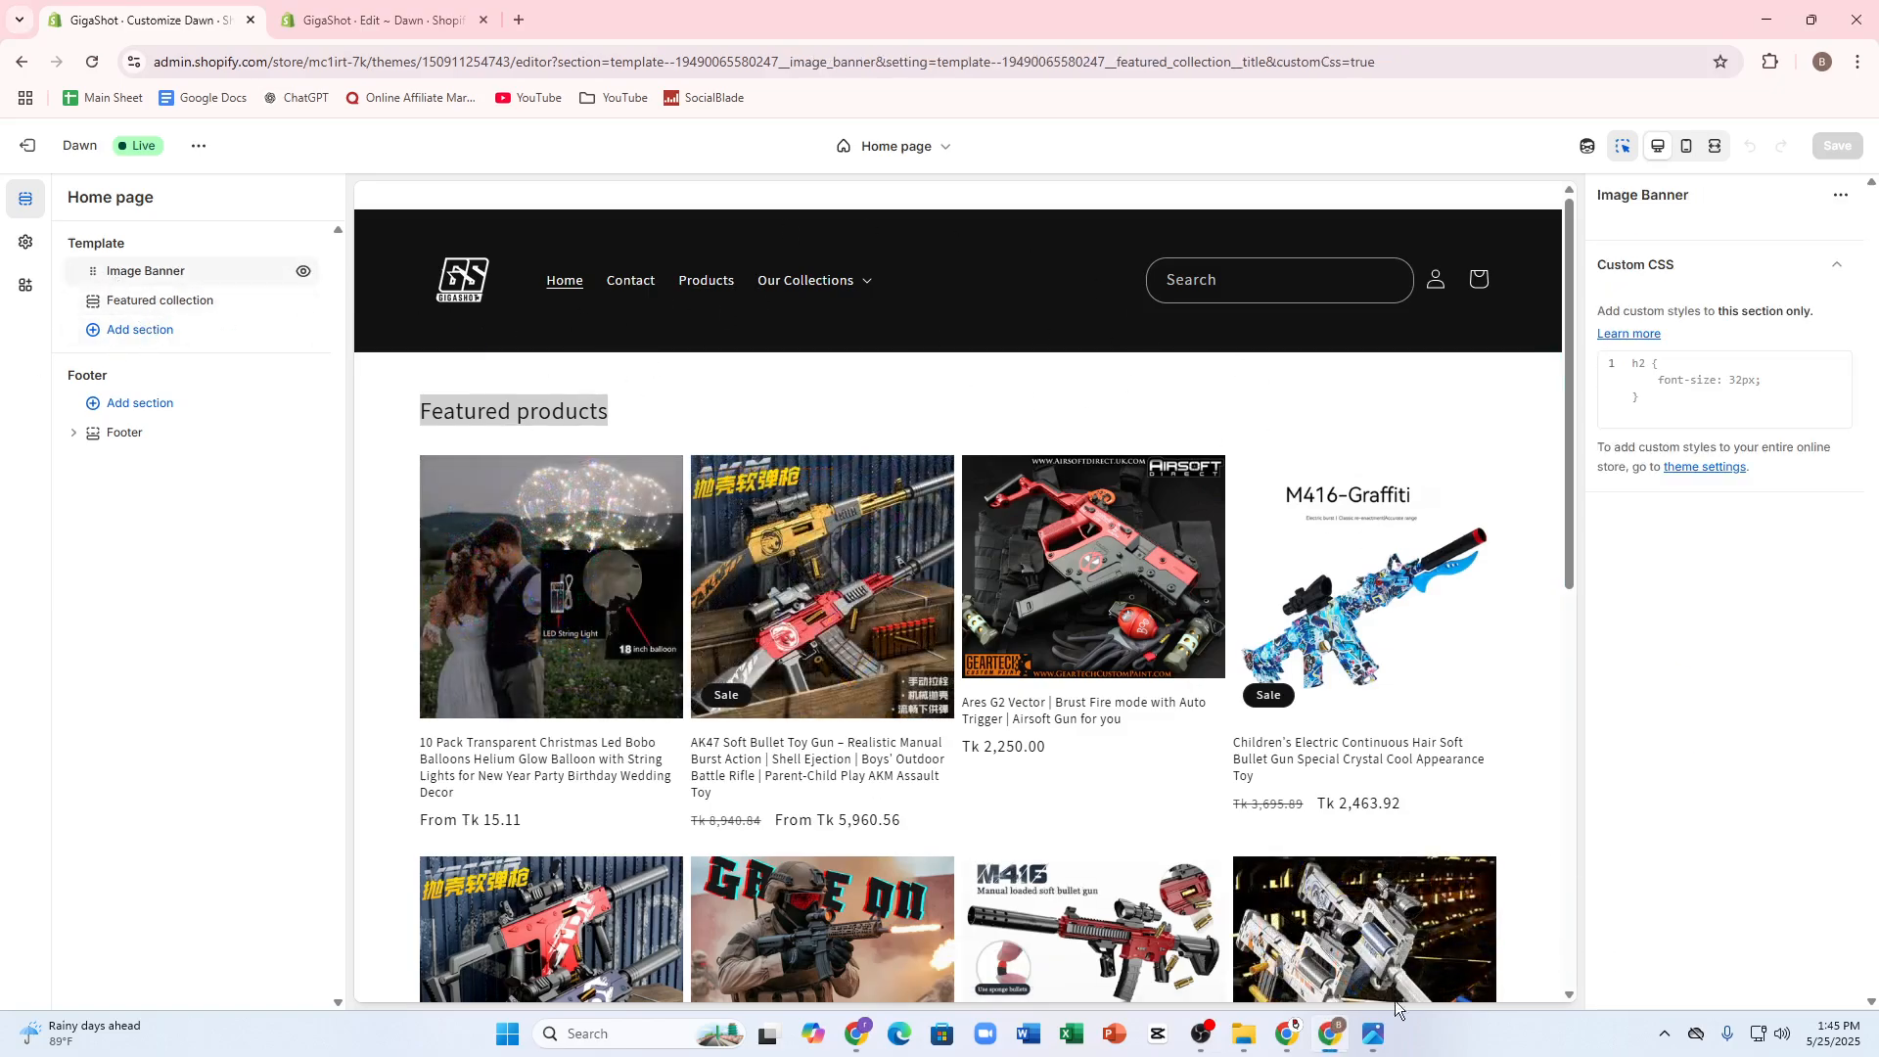
left_click(1372, 1034)
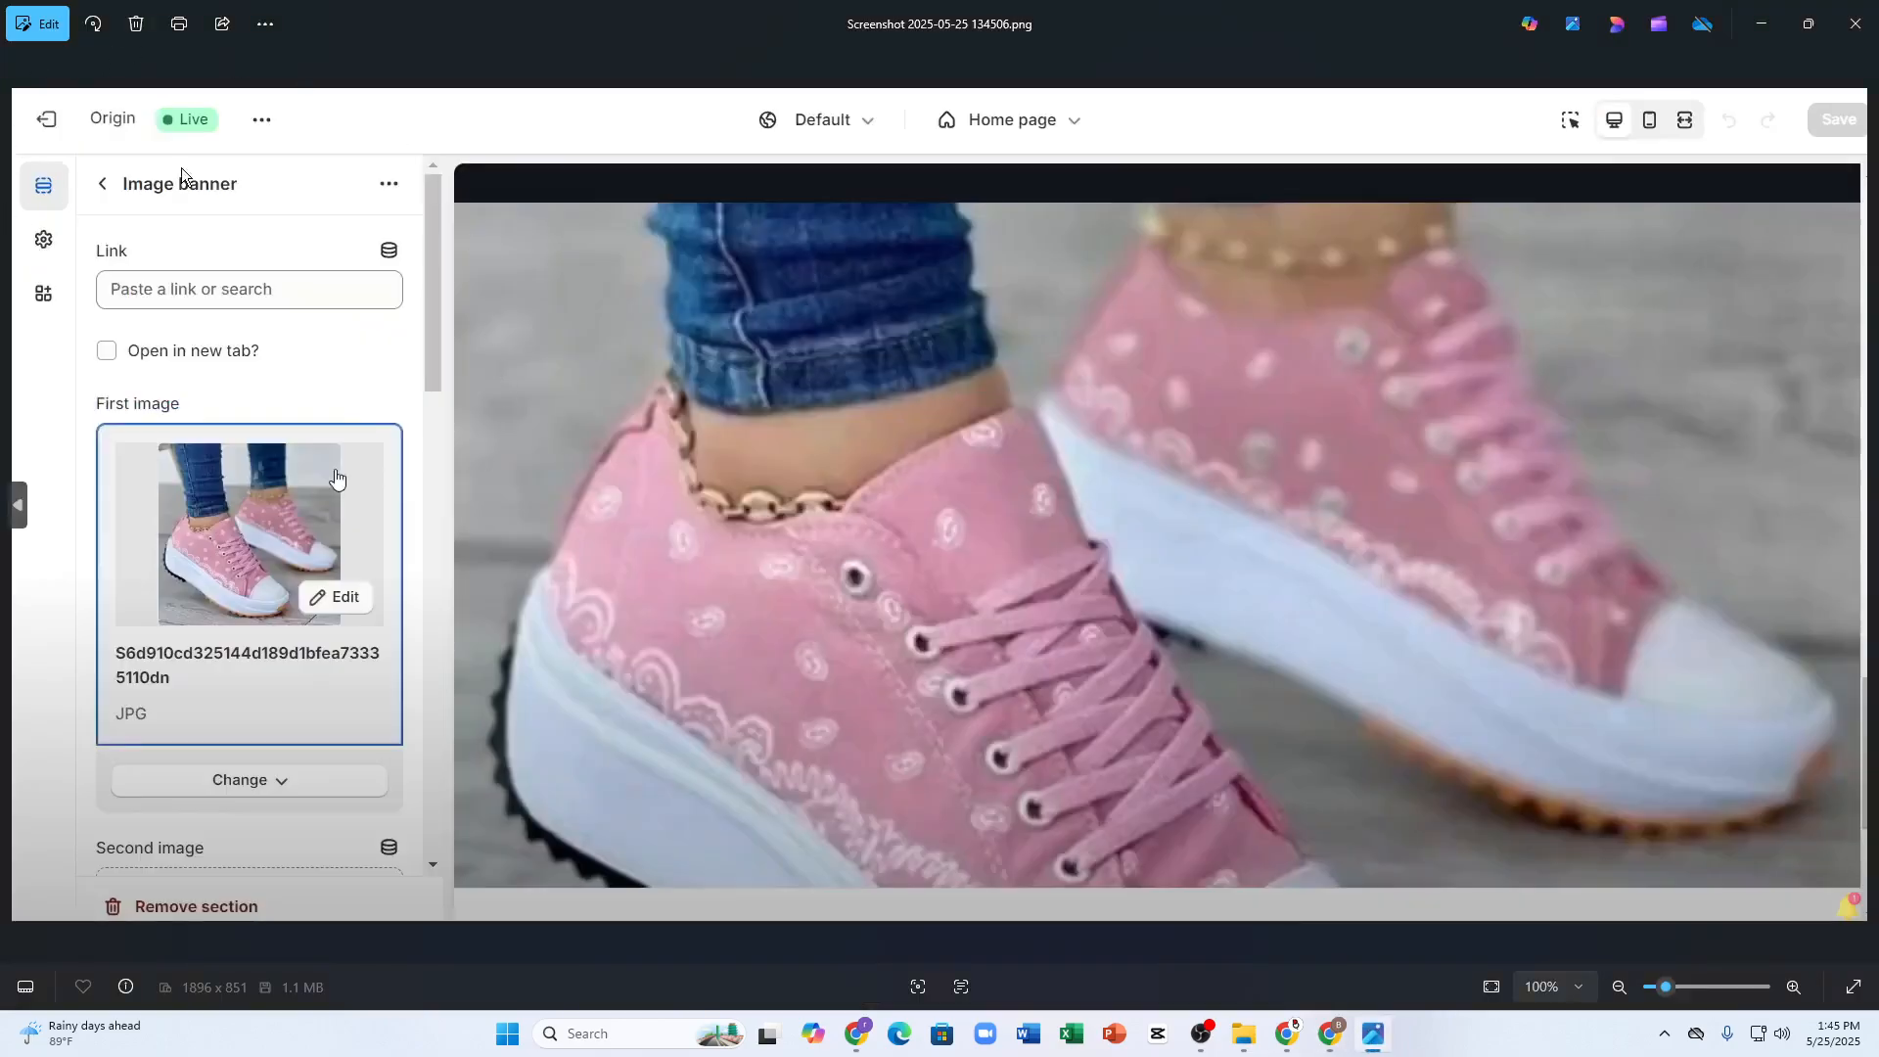